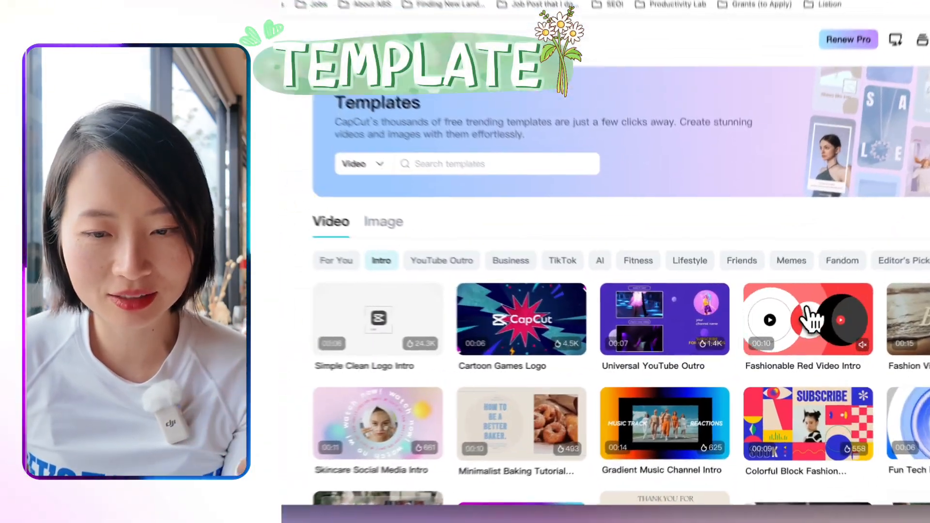
Open the Fashionable Red Video Intro template for editing in the online video editor.
left_click(794, 333)
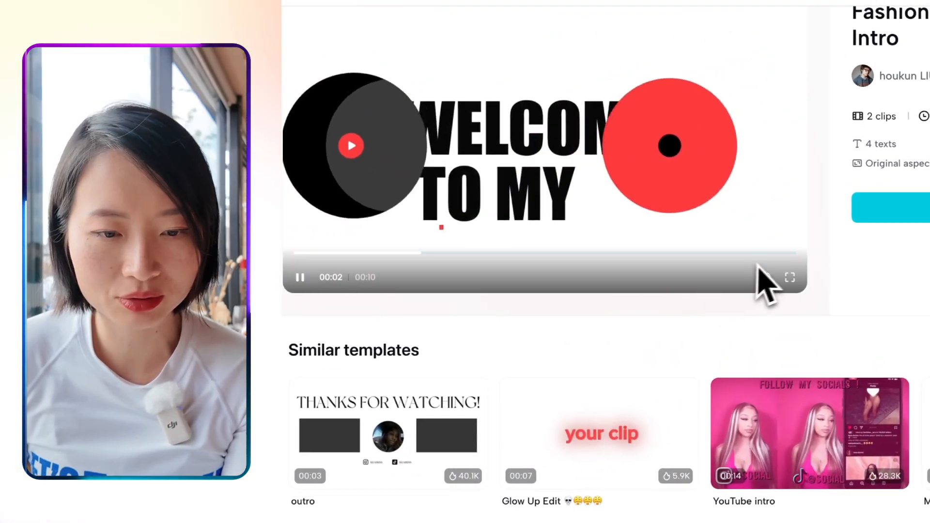
left_click(920, 213)
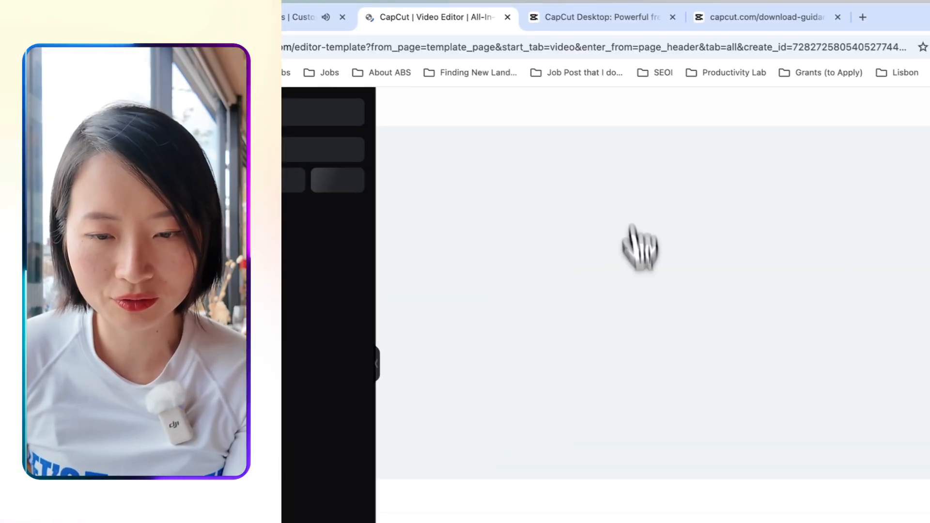
left_click(533, 320)
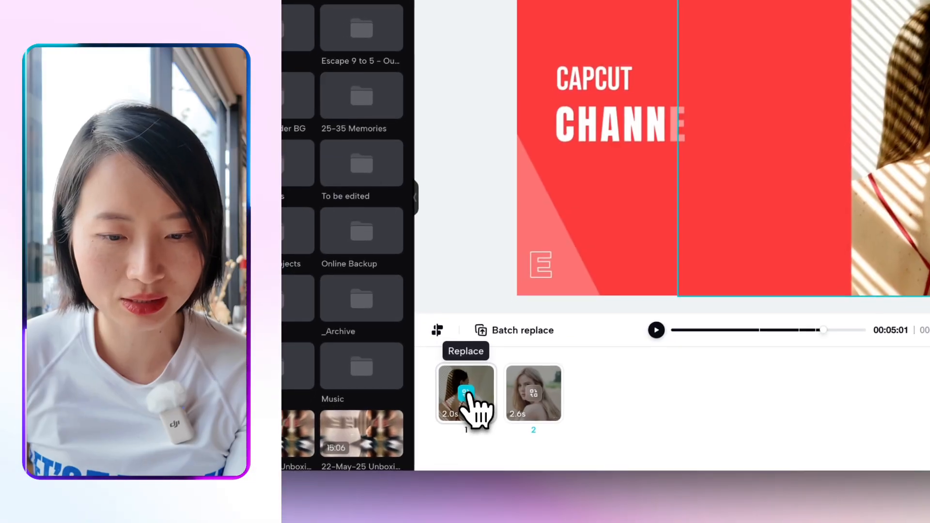
Replace the template's first clip with 202410112220.mp4 and its second clip with the Seaweed-Based interview video from the space's media.
left_click(458, 410)
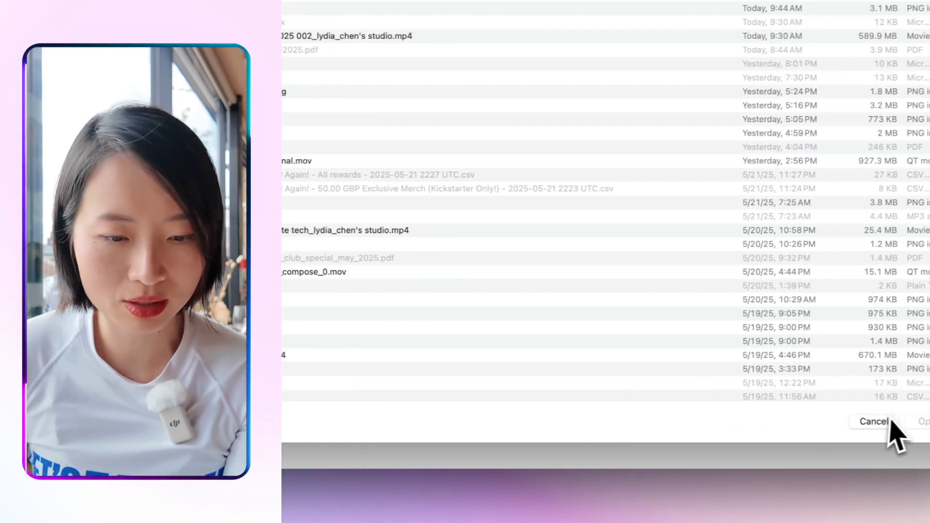
left_click(890, 420)
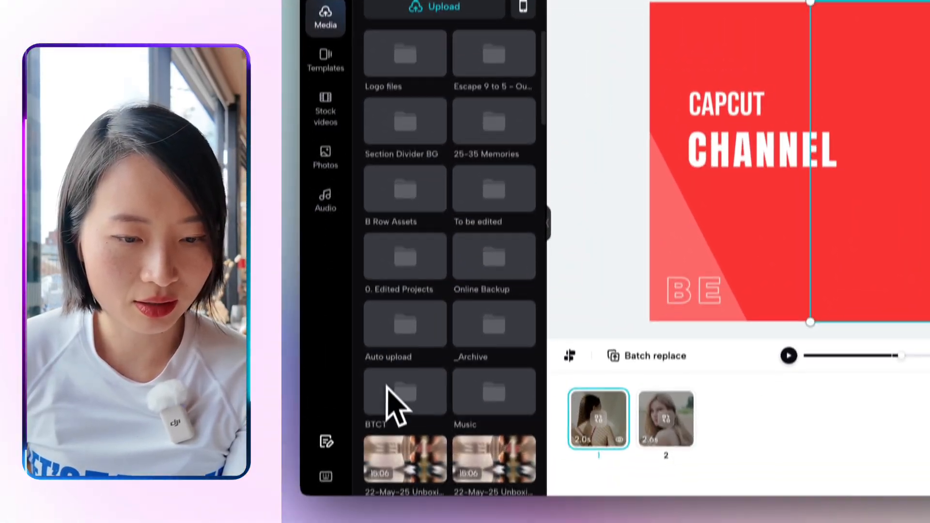
scroll(394, 404, "down", 5)
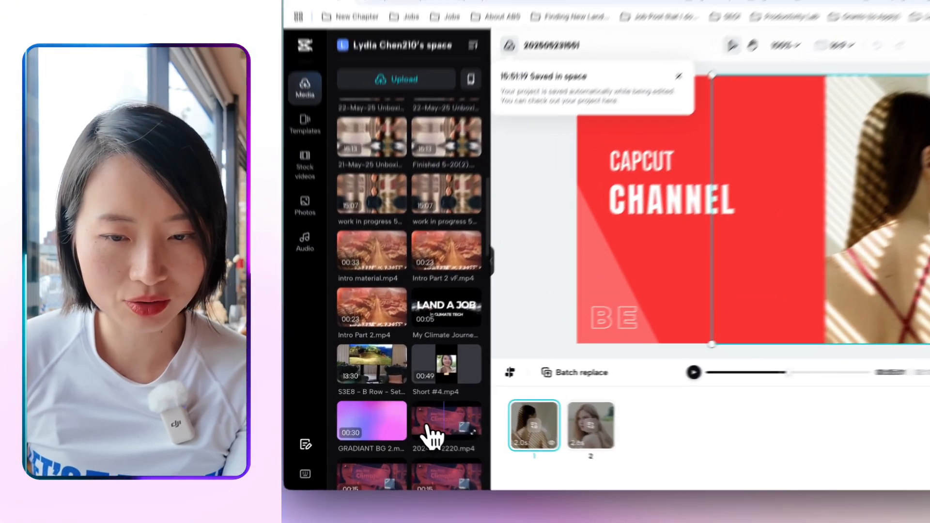
left_click_drag(422, 423, 596, 233)
left_click_drag(714, 150, 562, 441)
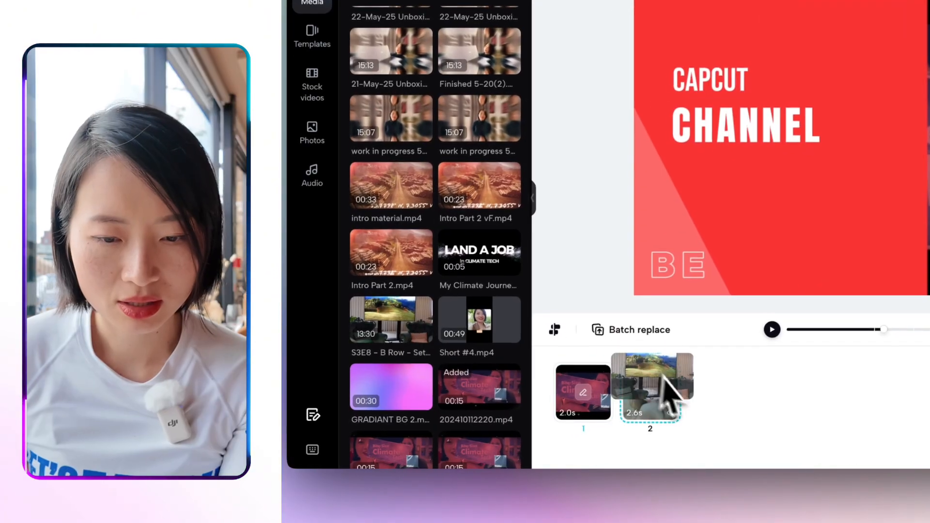
left_click(542, 419)
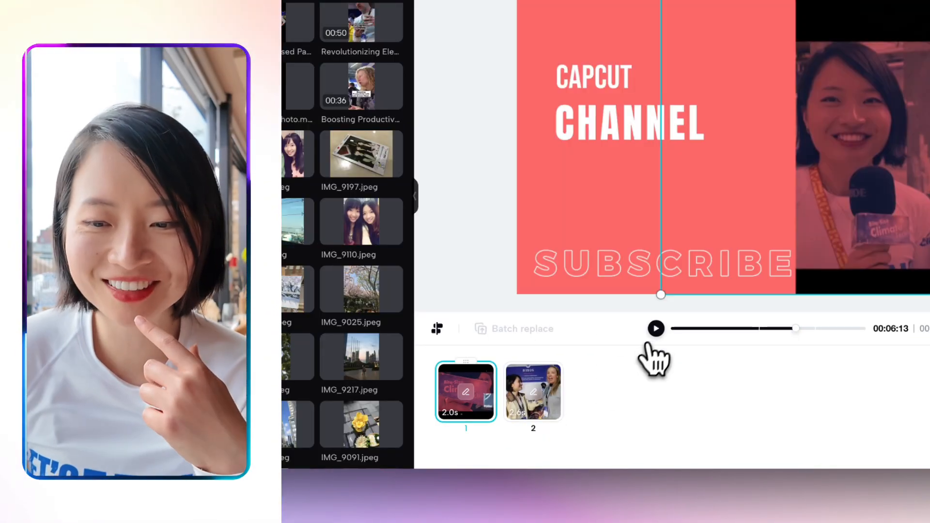
Preview the intro, replace the CHANNEL text with the creator's channel title and clear the CAPCUT text.
left_click(656, 329)
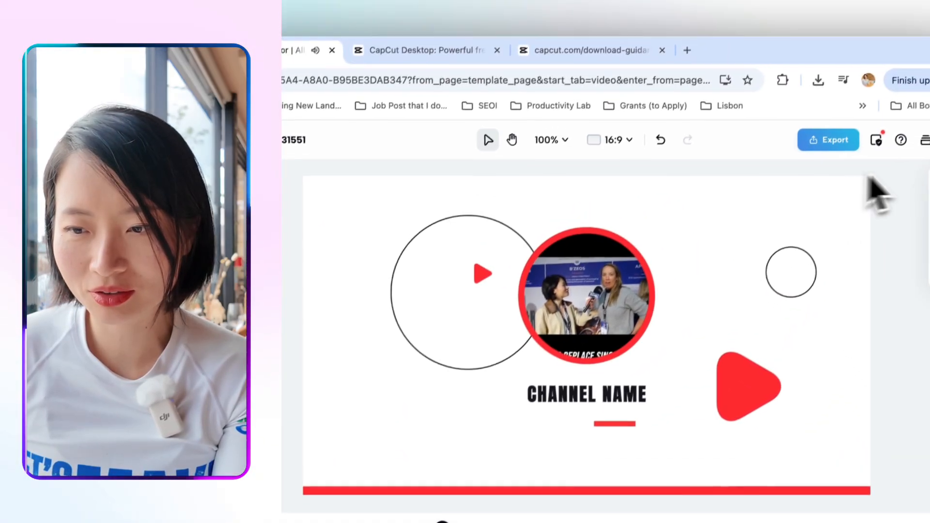
left_click(927, 199)
double_click(841, 269)
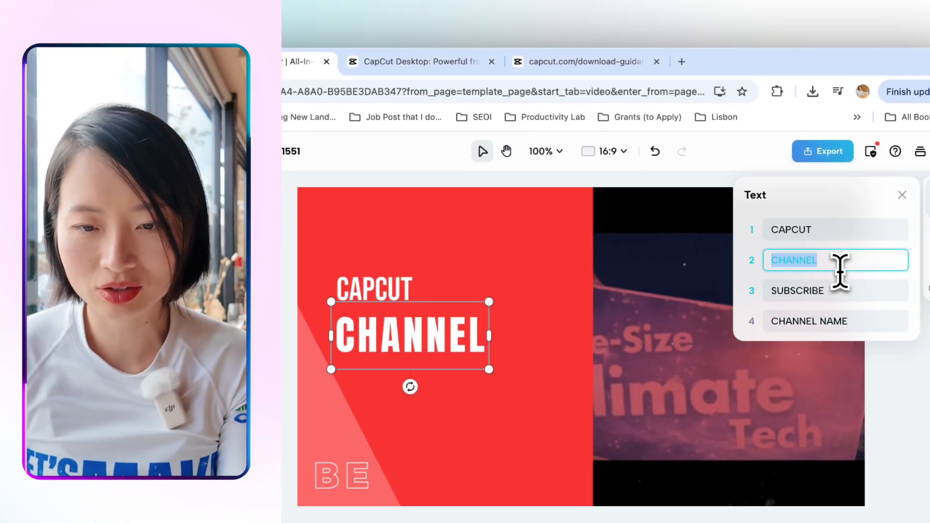
type("Lydia's Channel")
double_click(811, 233)
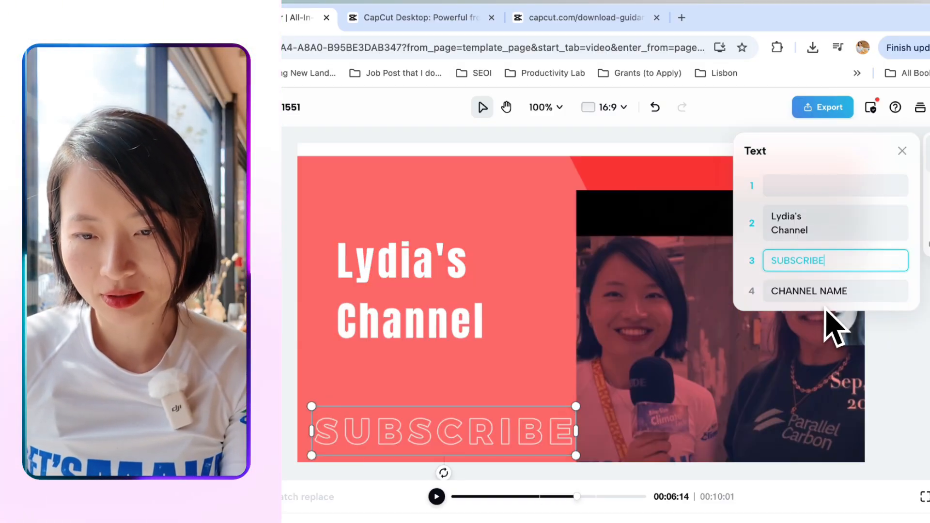
Replace the CHANNEL NAME text with the creator's channel title and play back the intro.
left_click(826, 294)
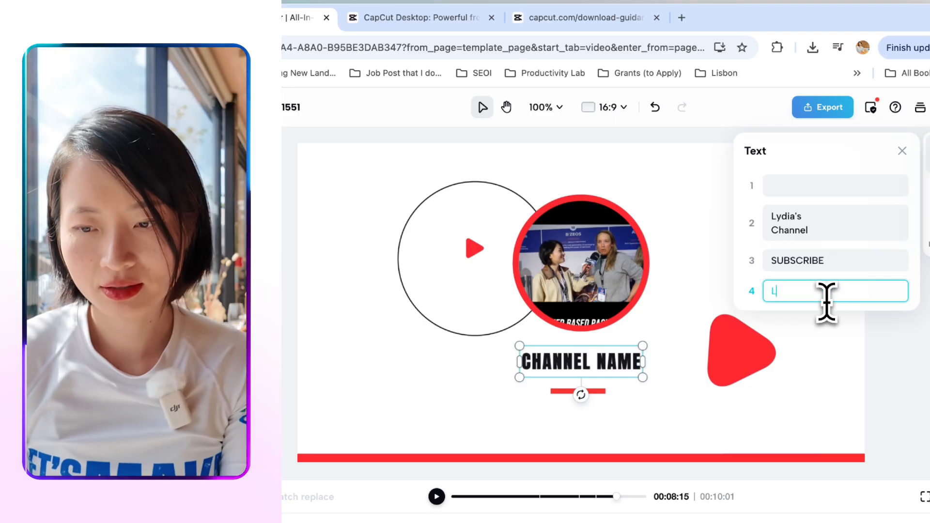
type("Lydia's Channel")
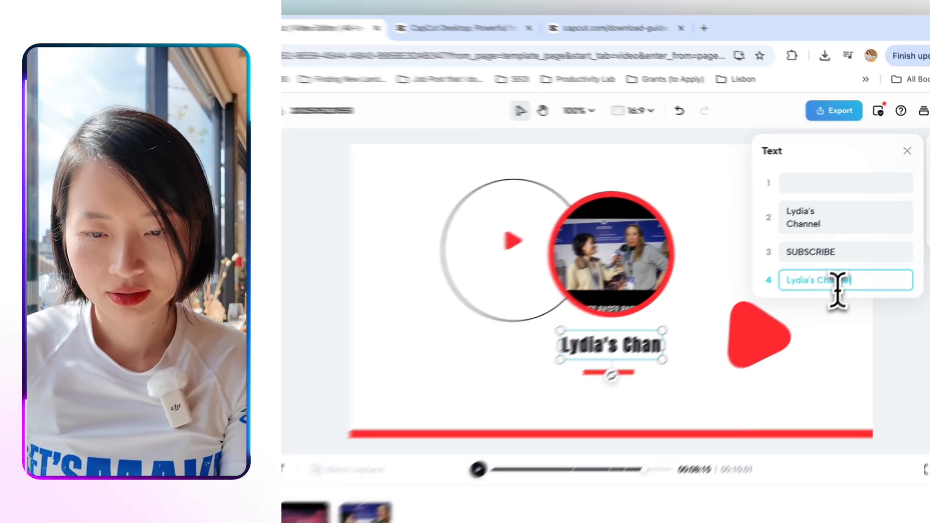
left_click(437, 496)
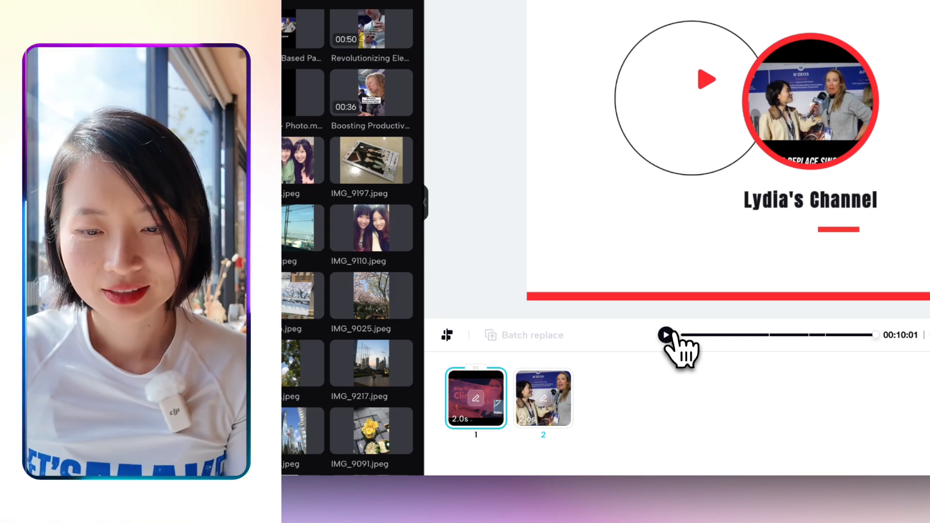
left_click(667, 335)
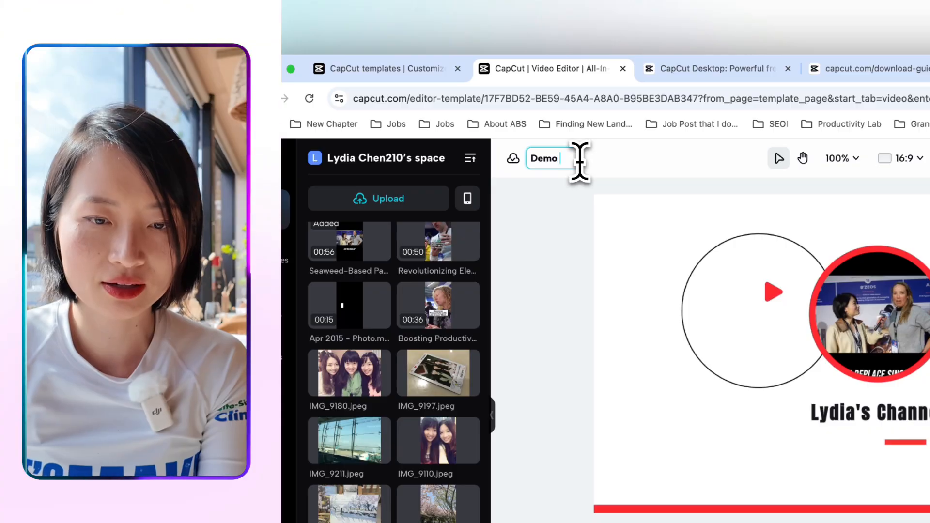
Rename the project as Demo File Edits and open the list of recent drafts.
type("File")
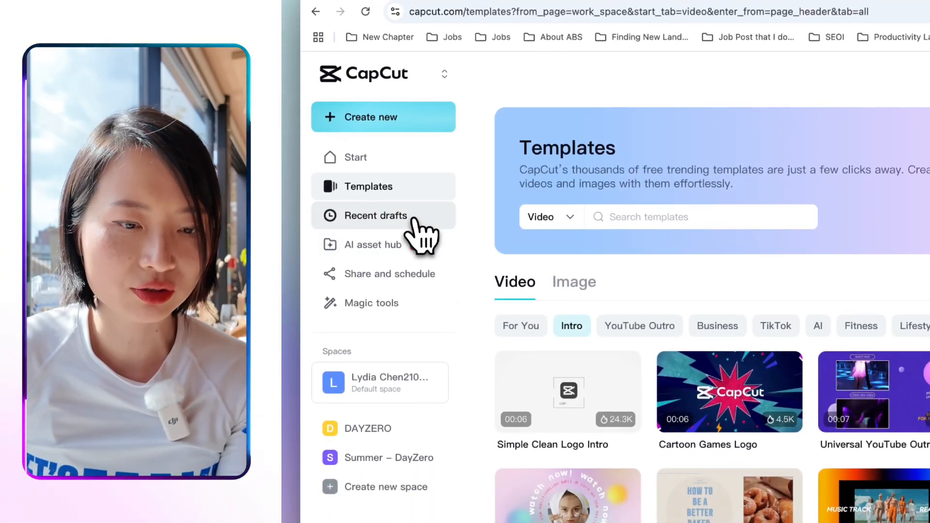
left_click(409, 224)
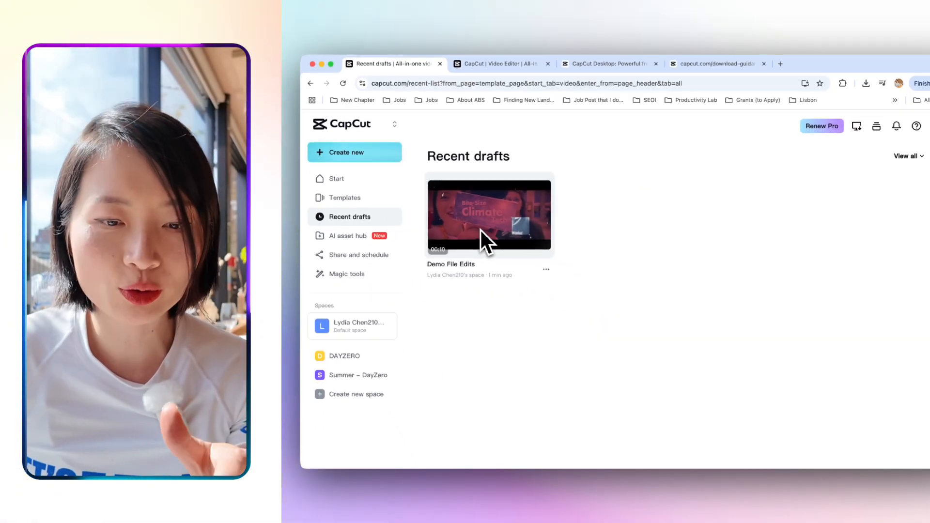
Look through the AI asset hub, the Share and schedule page and the Magic tools collection, including Long video to shorts.
left_click(348, 237)
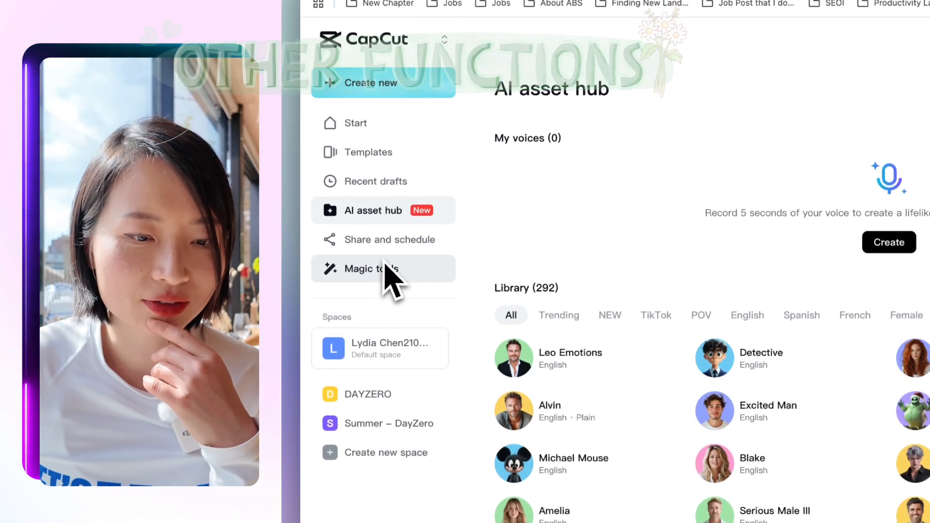
left_click(391, 257)
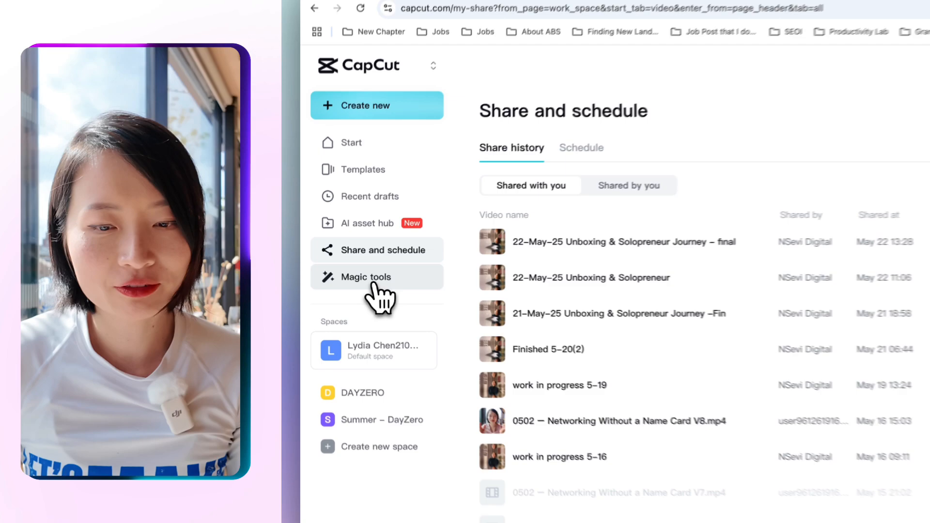
left_click(385, 270)
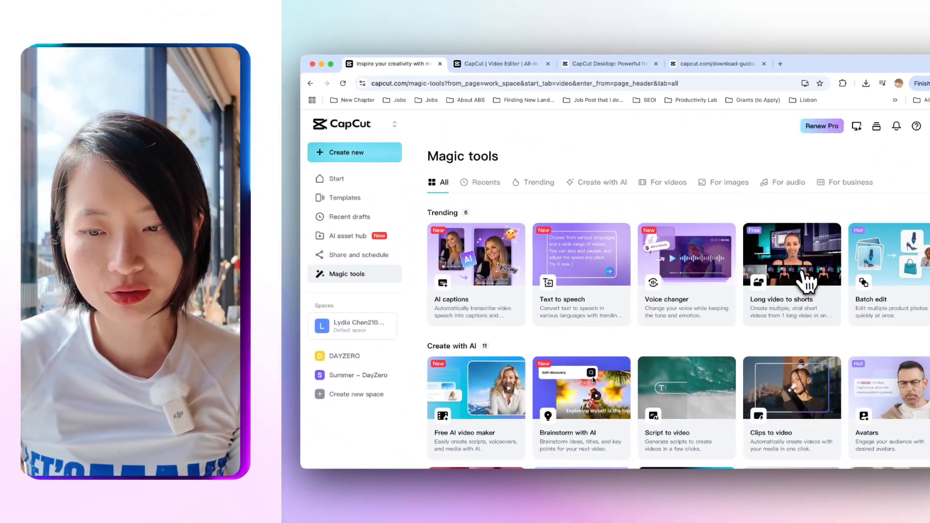
left_click(815, 257)
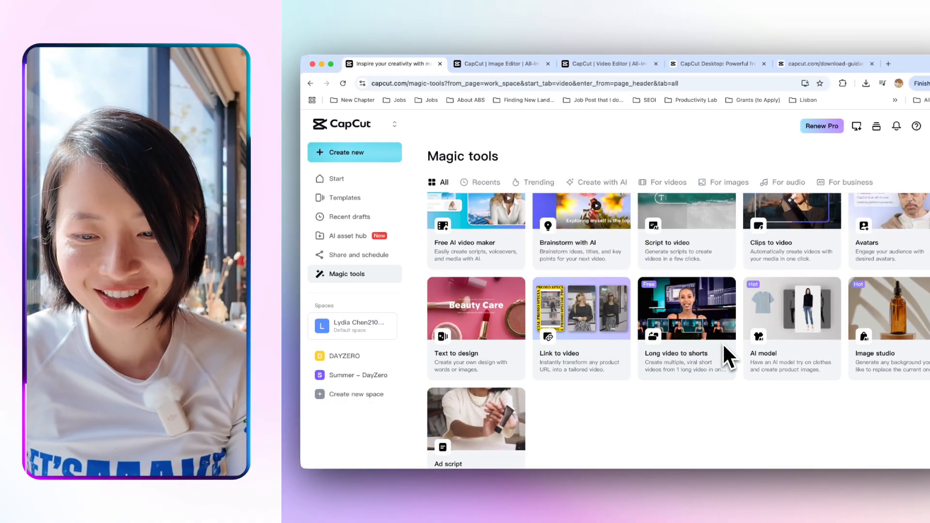
scroll(874, 348, "up", 5)
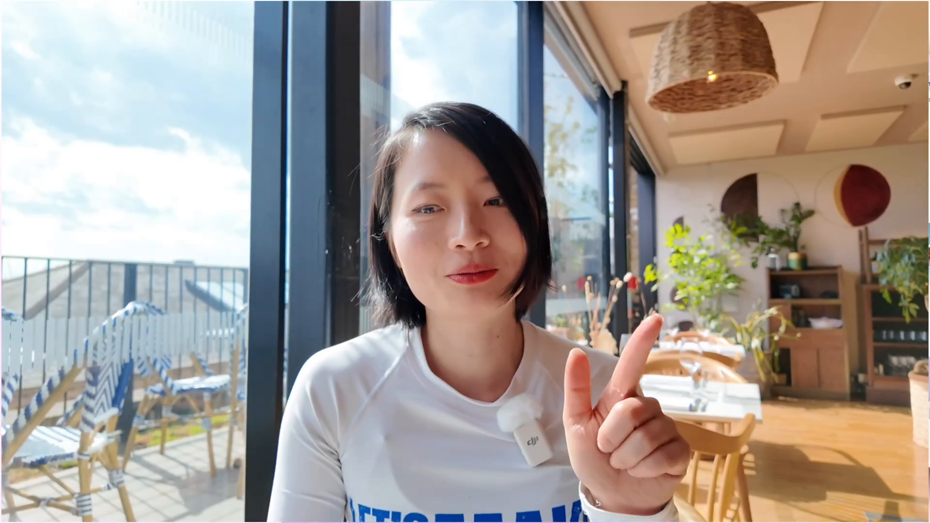
Switch to the CapCut desktop project 0523 and import all the DJI MP4 clips from the S4E2 - IZ folder.
left_click(569, 111)
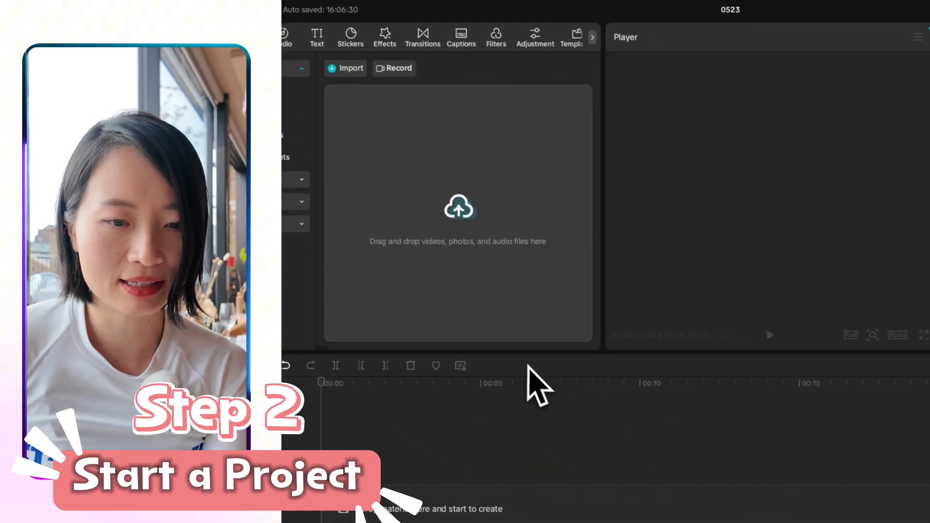
key("super+Tab")
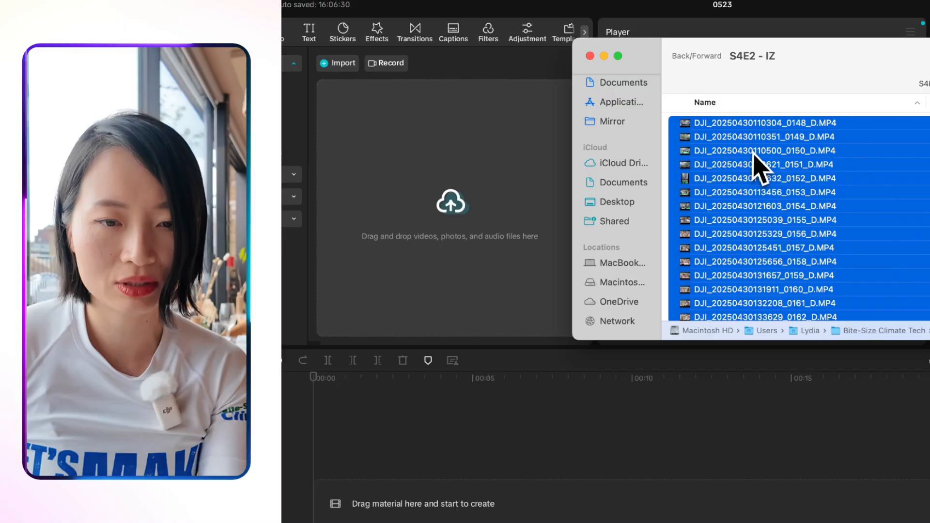
left_click_drag(761, 167, 443, 150)
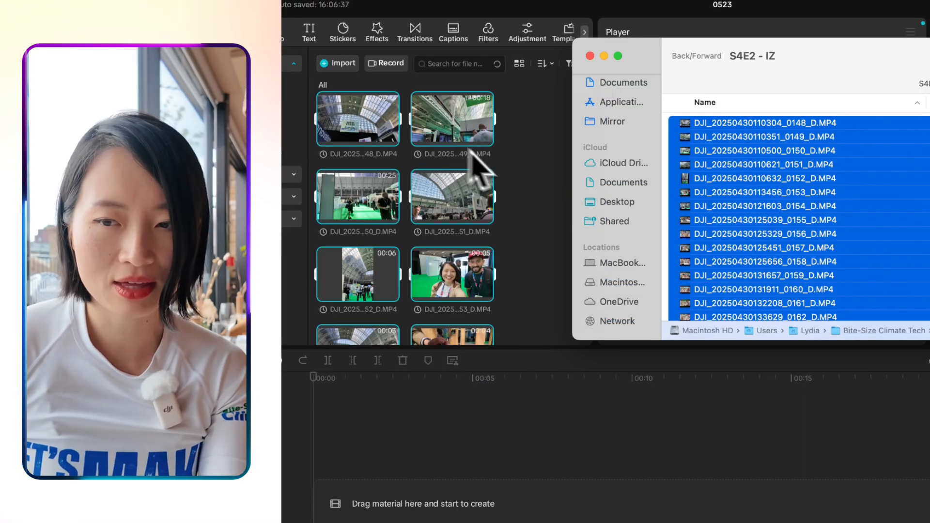
left_click(535, 190)
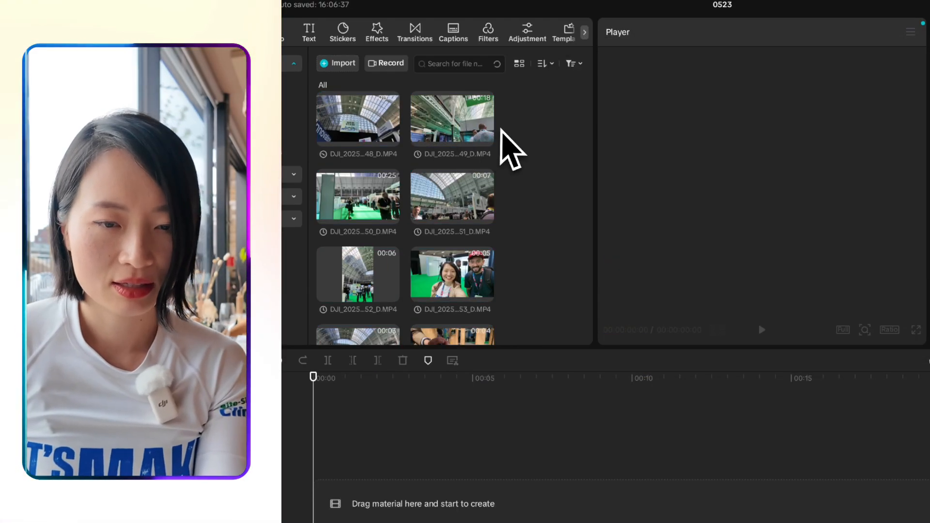
Place all the imported clips on the main timeline track.
left_click_drag(509, 135, 388, 370)
left_click_drag(452, 275, 444, 522)
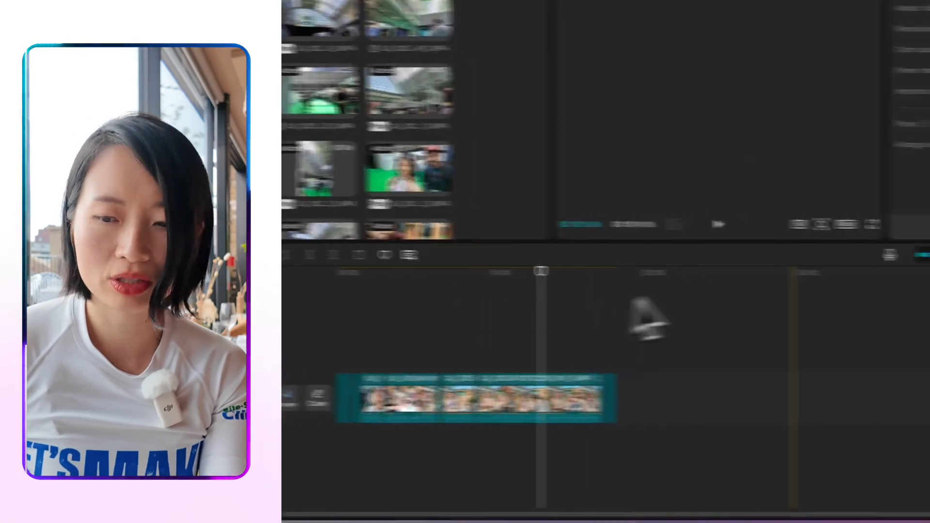
left_click_drag(903, 295, 918, 297)
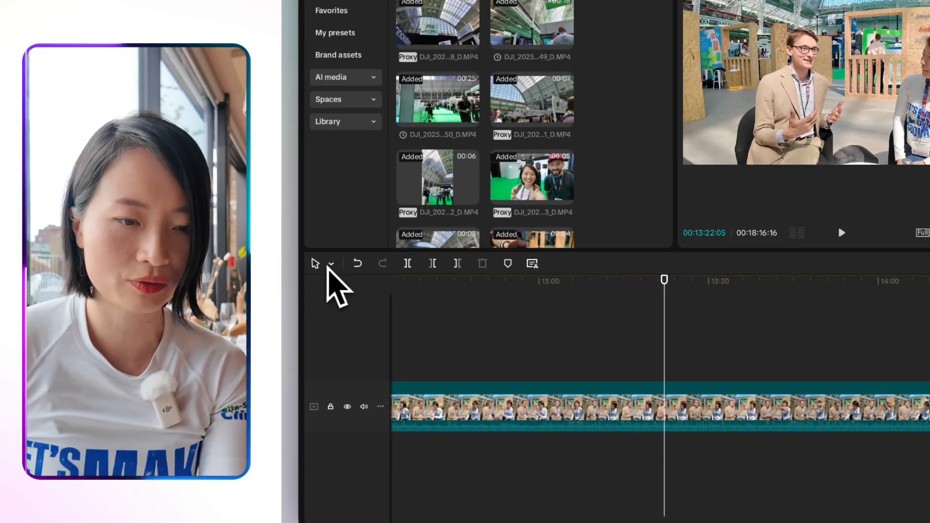
Examine the timeline selection modes and the keyboard shortcuts assigned to timeline commands such as Split.
left_click(331, 265)
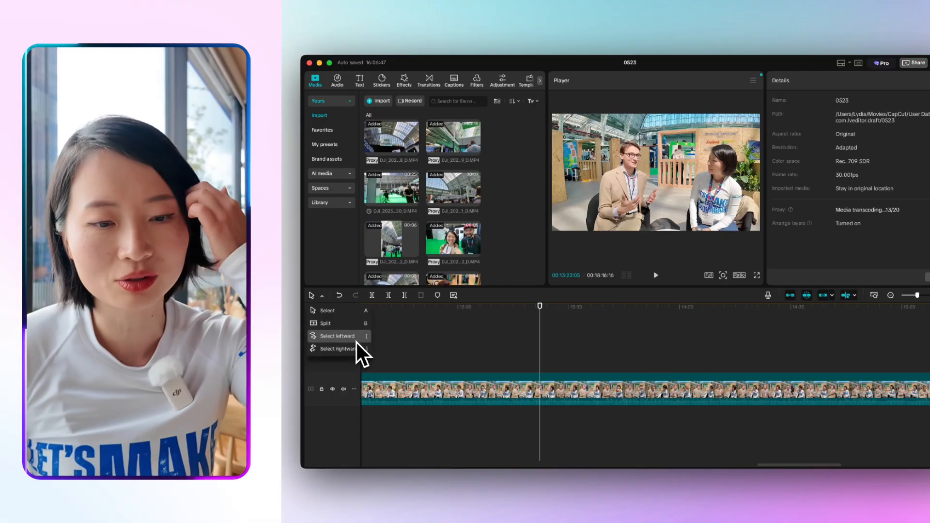
left_click(370, 43)
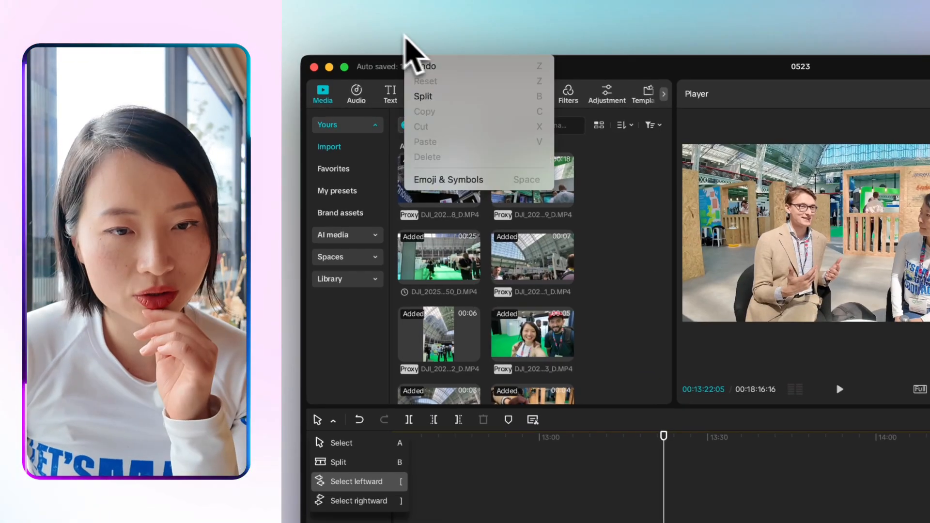
mouse_move(372, 47)
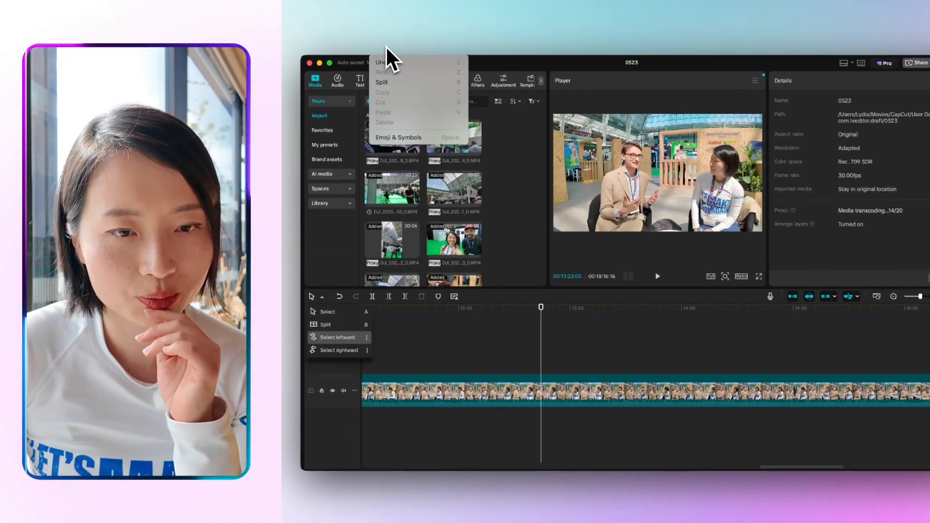
mouse_move(454, 48)
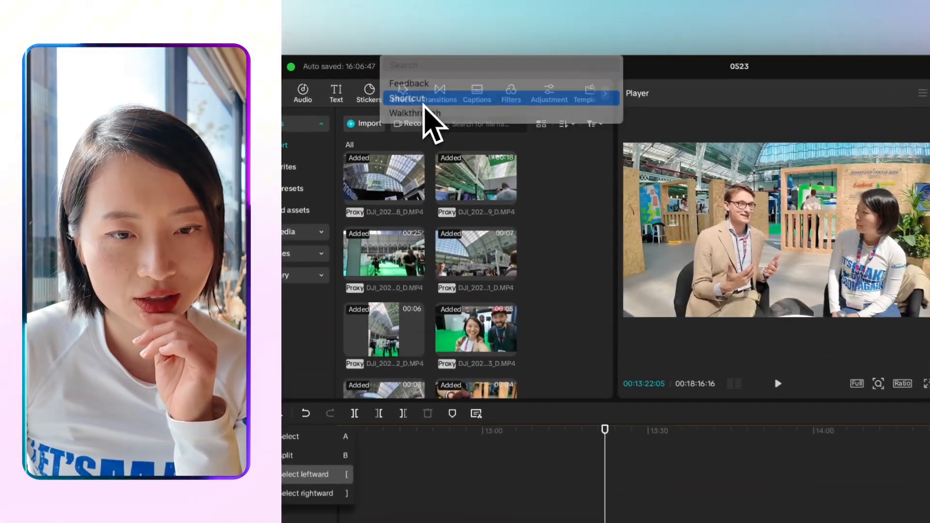
left_click(417, 85)
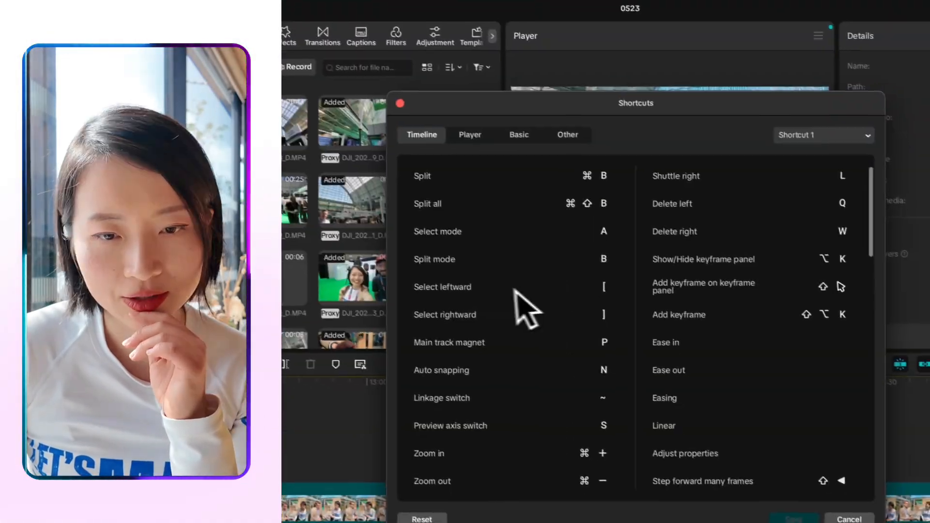
scroll(494, 286, "down", 5)
scroll(504, 296, "up", 15)
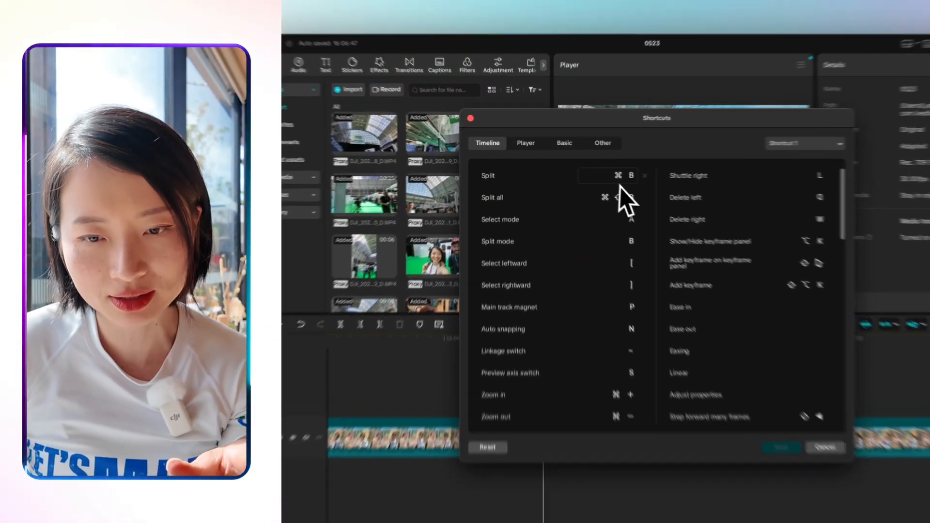
left_click(598, 173)
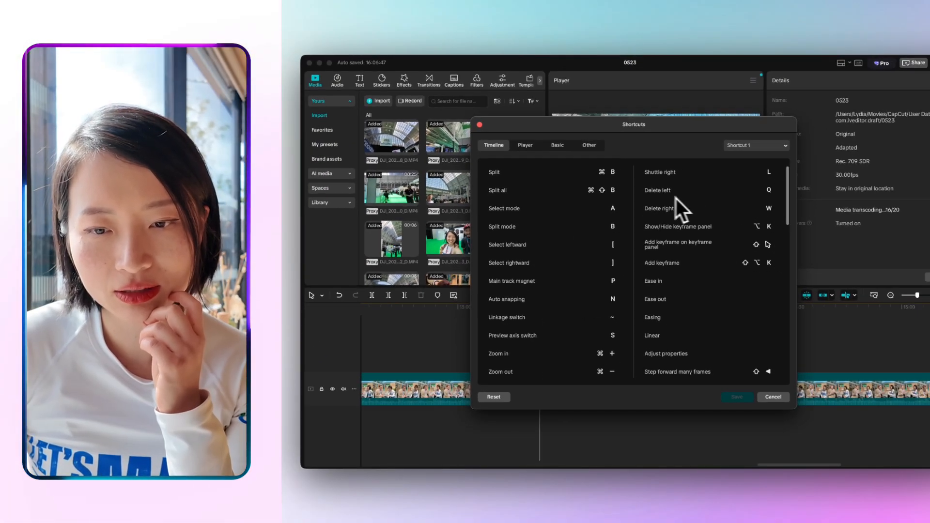
Read through the full list of timeline shortcuts, including Delete left, Delete right, the speed and grouping commands, and the Shuttle controls.
left_click(746, 208)
key("w")
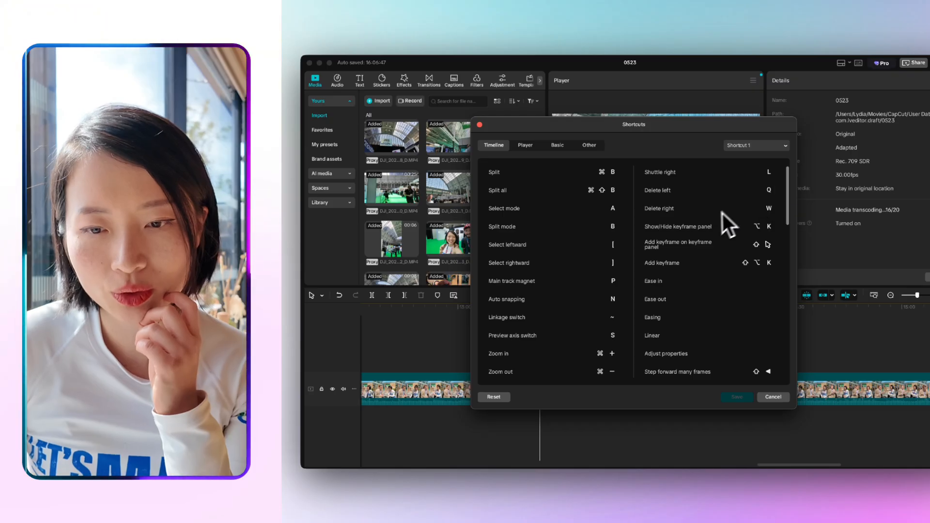
scroll(775, 222, "down", 15)
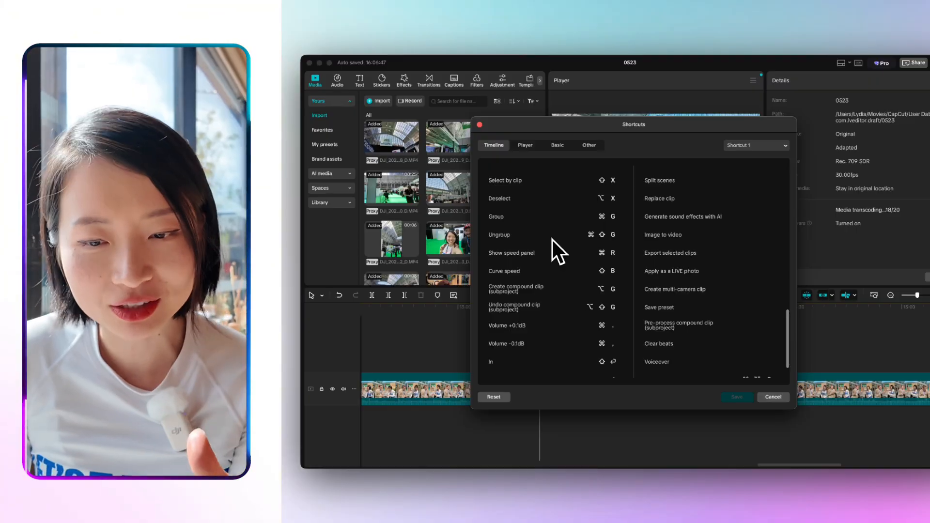
scroll(571, 291, "down", 2)
left_click(579, 348)
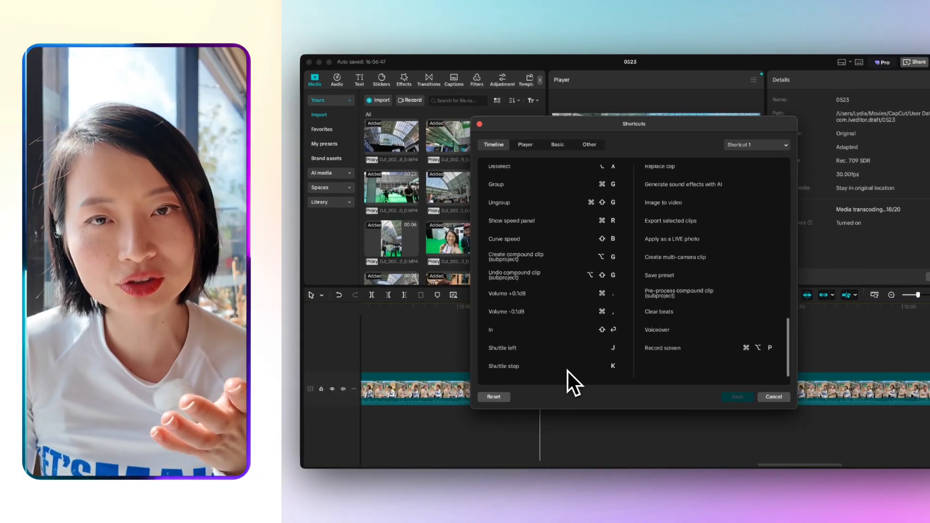
scroll(673, 299, "up", 10)
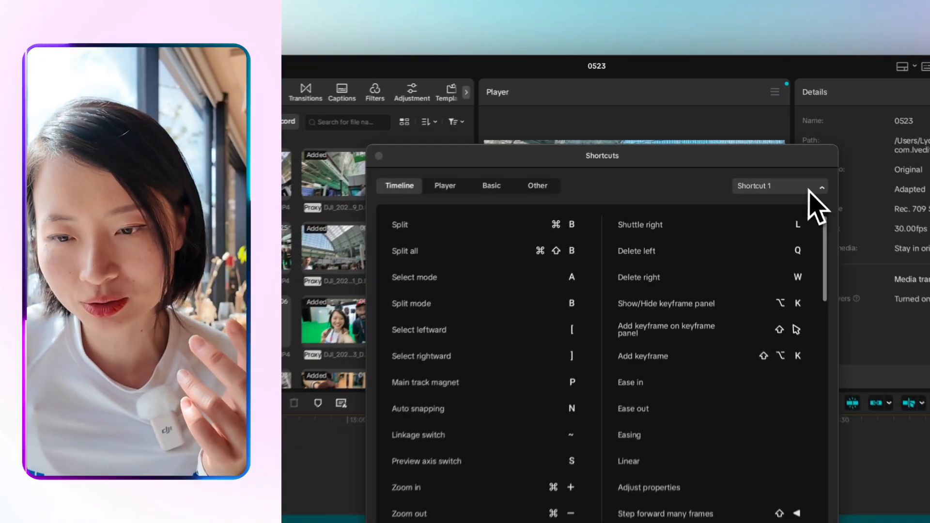
Check the available shortcut presets and the Player, Basic and Other shortcut categories, and leave the shortcut settings without changes.
left_click(808, 189)
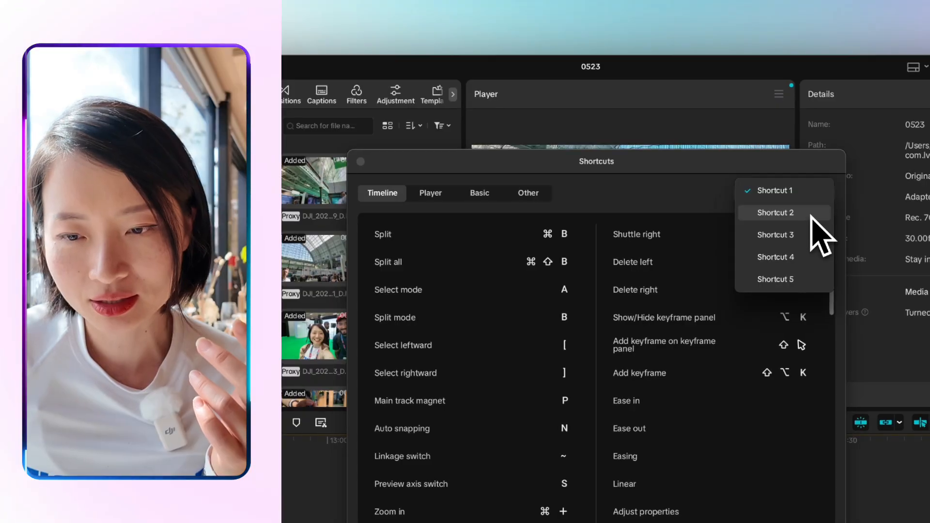
left_click(789, 193)
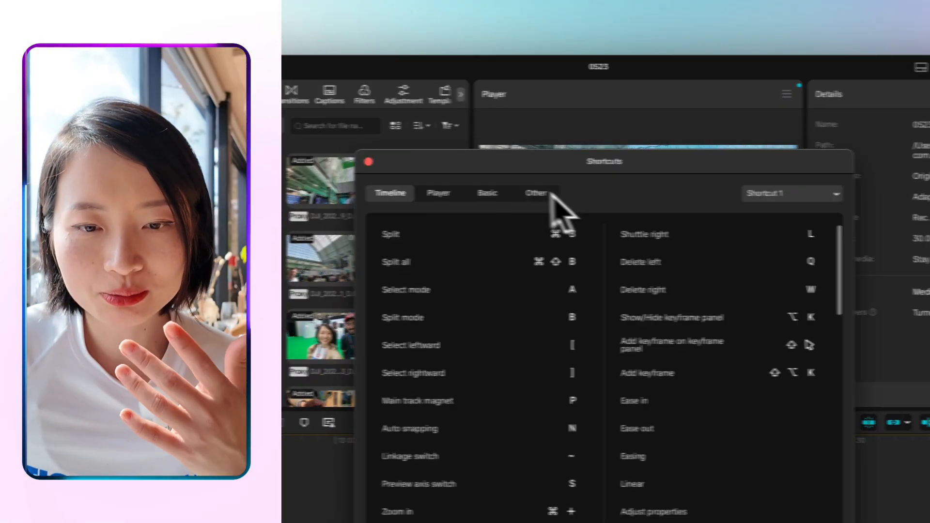
left_click(425, 193)
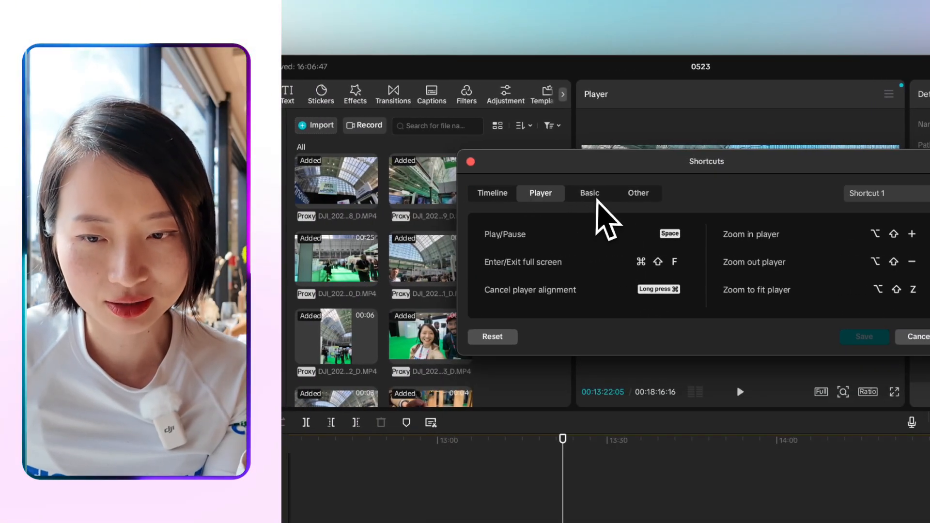
left_click(599, 198)
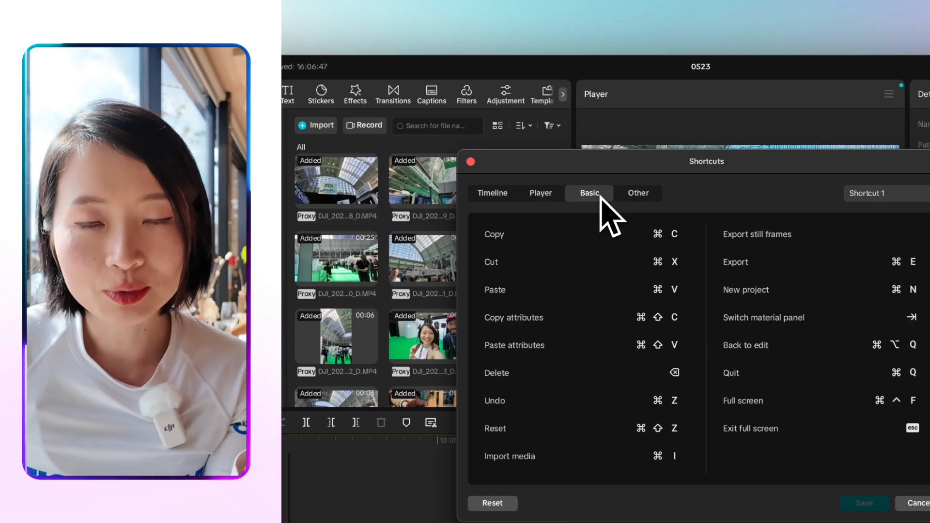
left_click(641, 196)
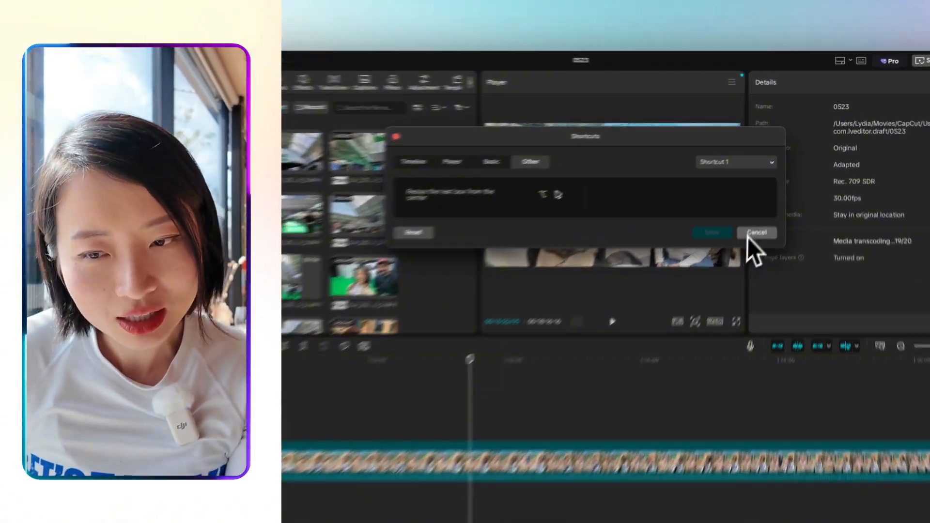
left_click(773, 202)
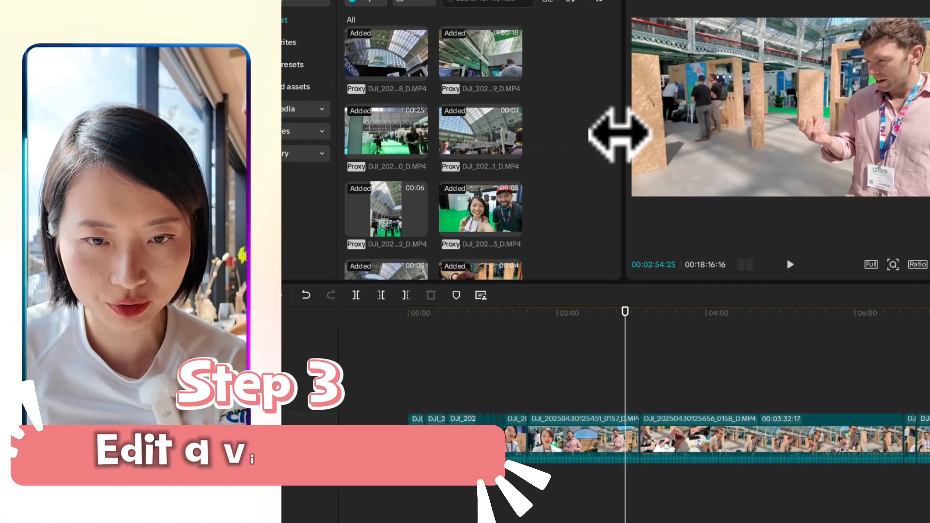
Widen the player preview and place the playhead at about 00:04:12 in the 0158 clip.
left_click_drag(619, 135, 533, 141)
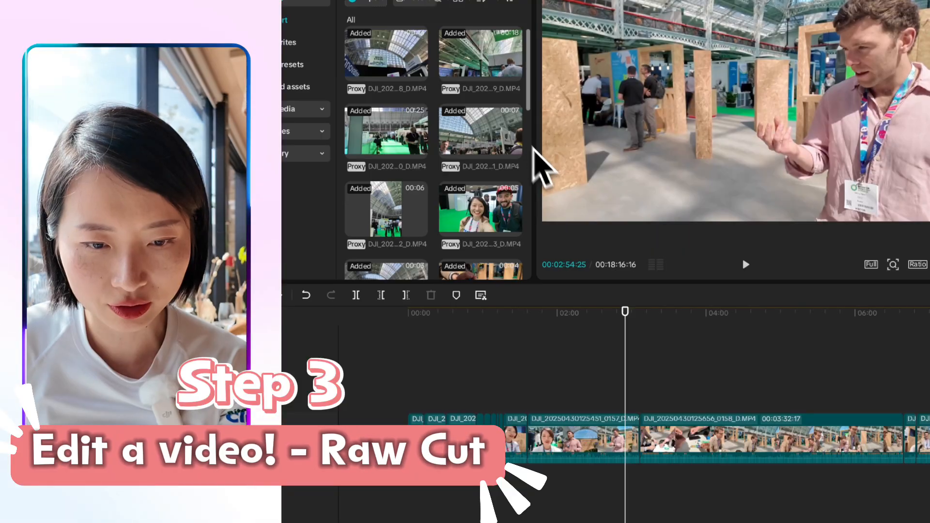
left_click(722, 370)
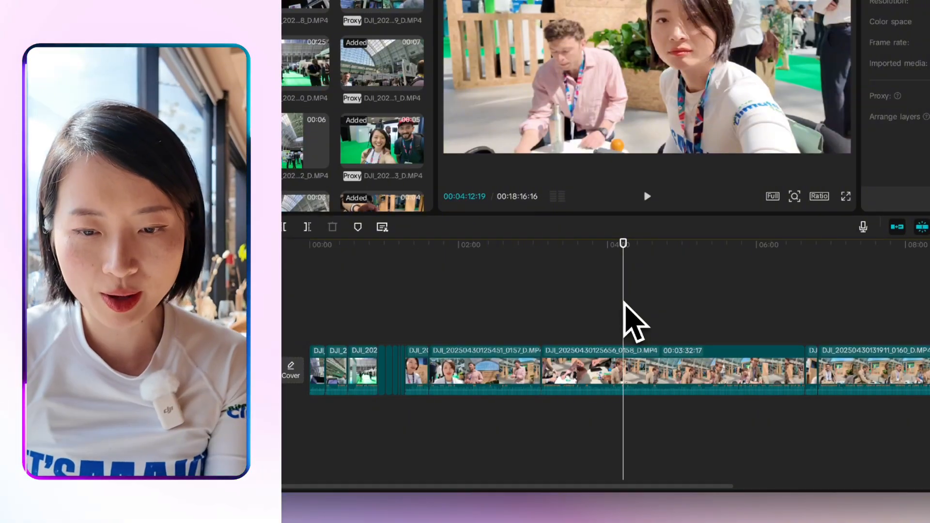
Review the interview footage by shuttling forward at up to 8x and backward at 2x, and stop the playback.
key("space")
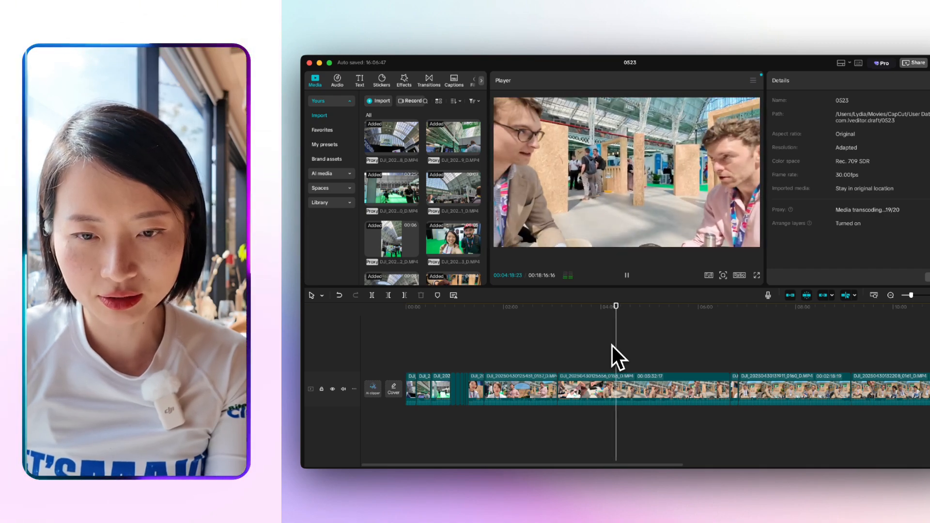
key("l")
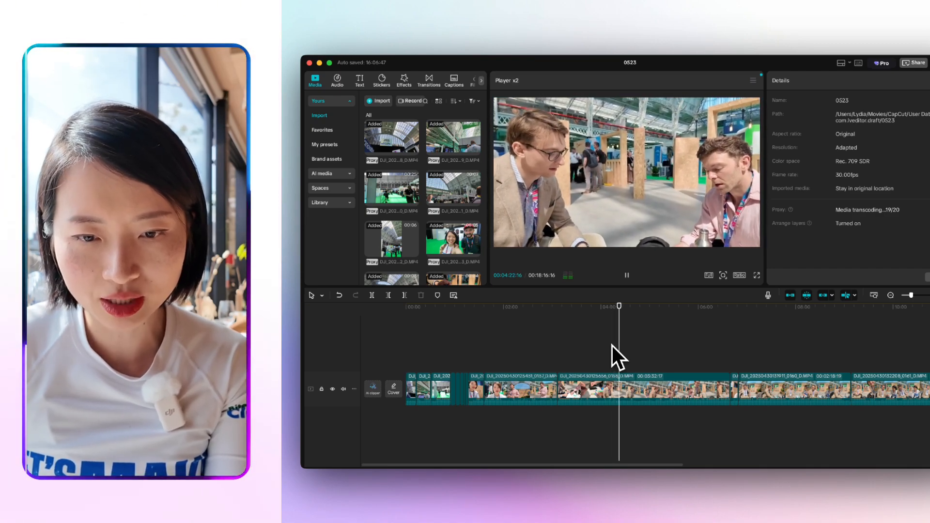
key("l")
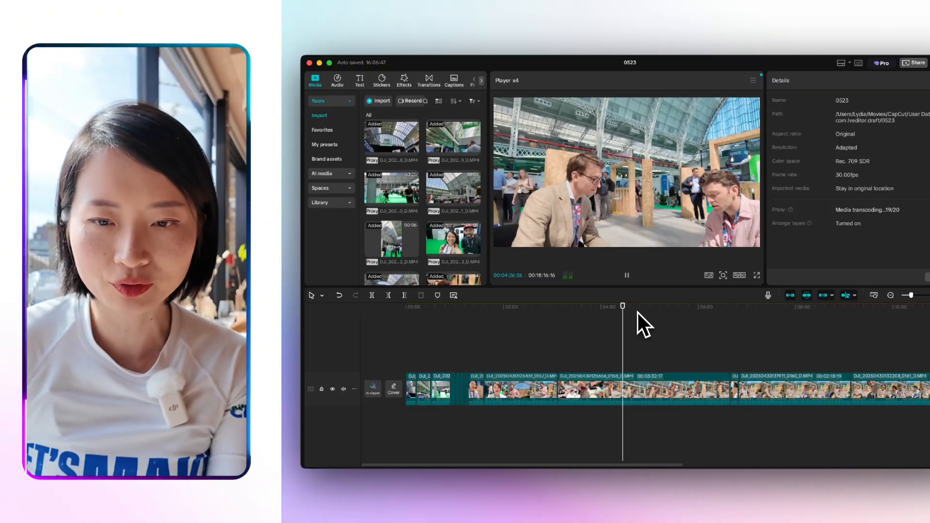
key("l")
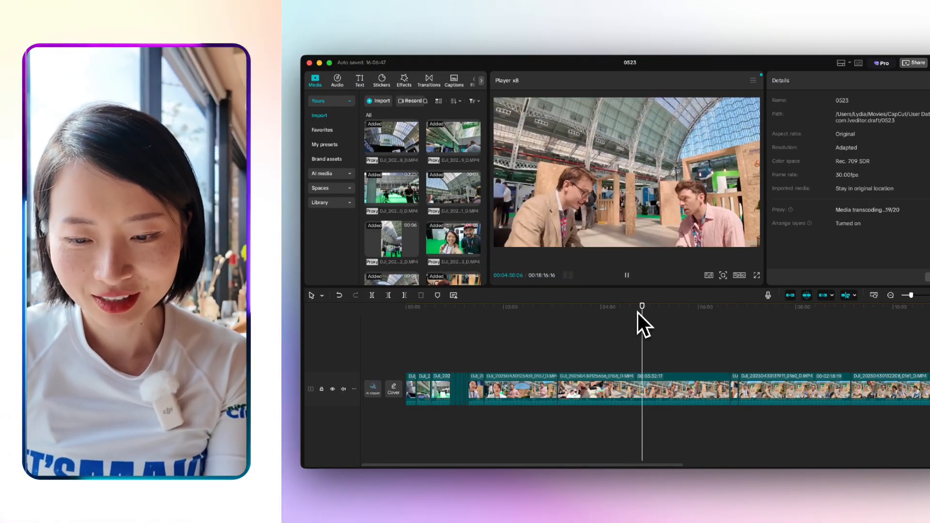
key("k")
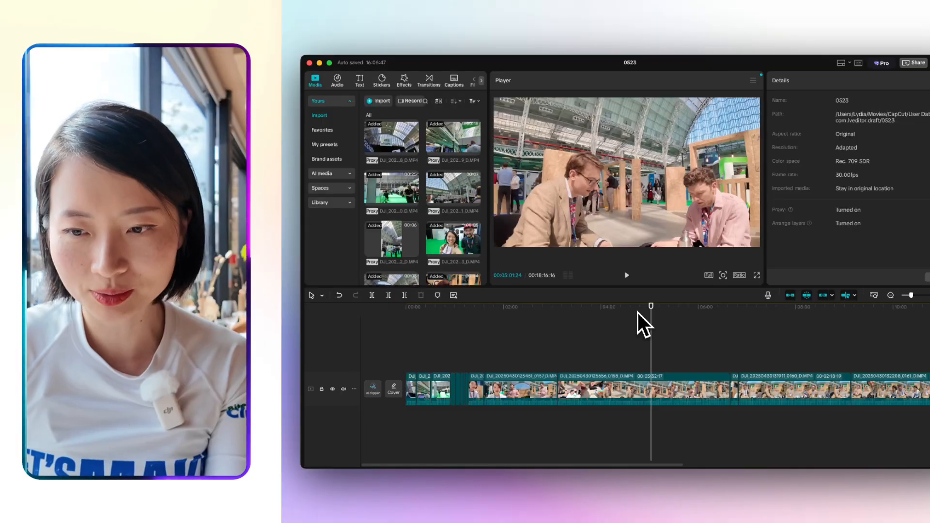
key("j")
key("j")
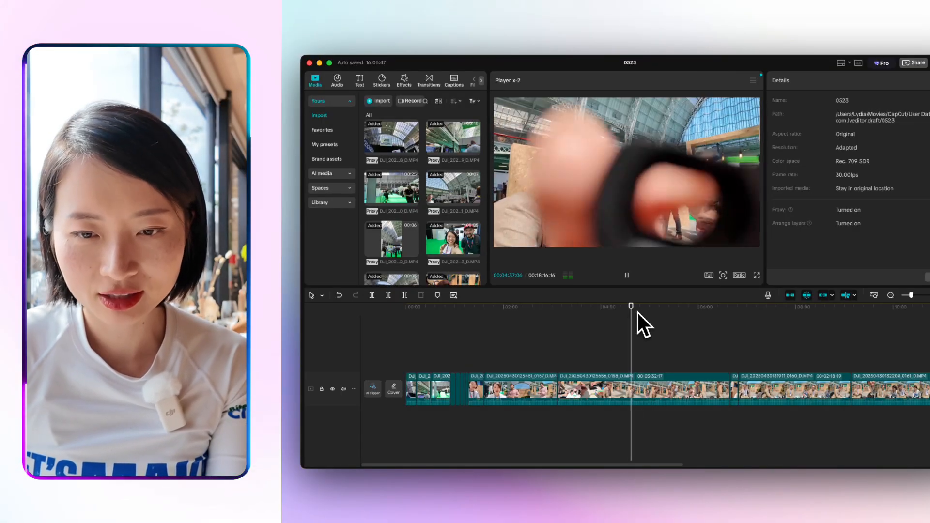
key("l")
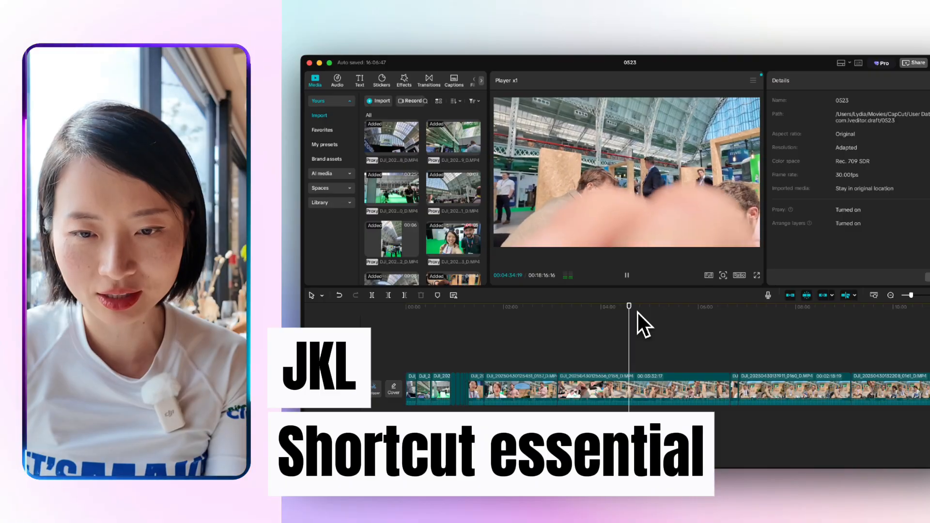
key("k")
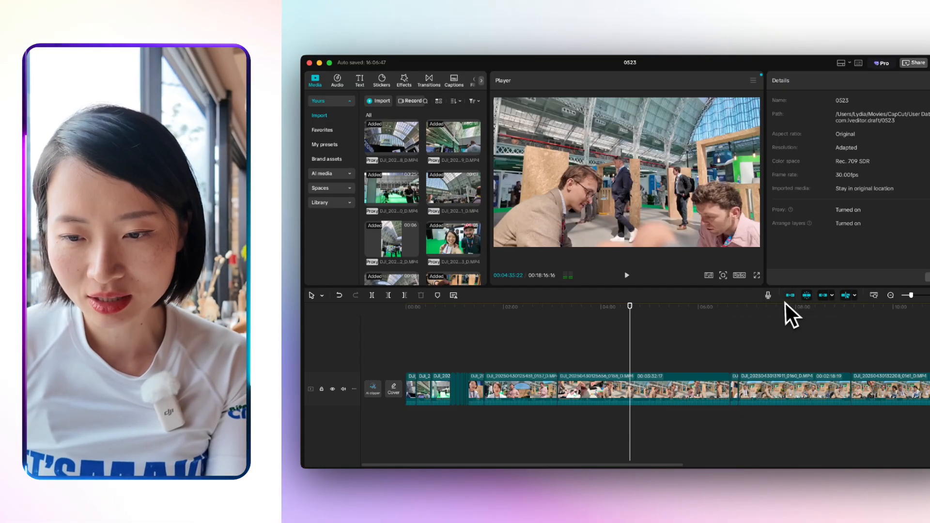
Turn off the main track magnet and split the 0158 clip at the playhead, 00:04:35:22.
left_click(790, 295)
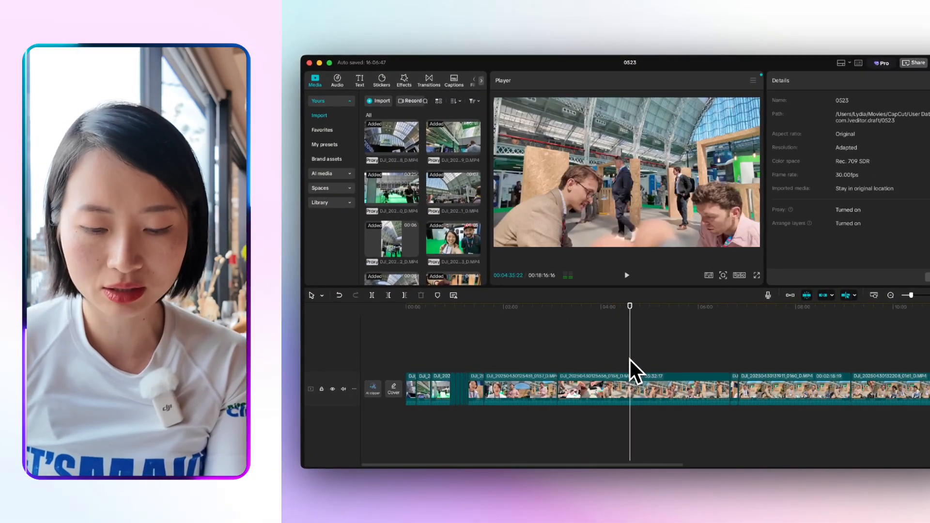
key("super+b")
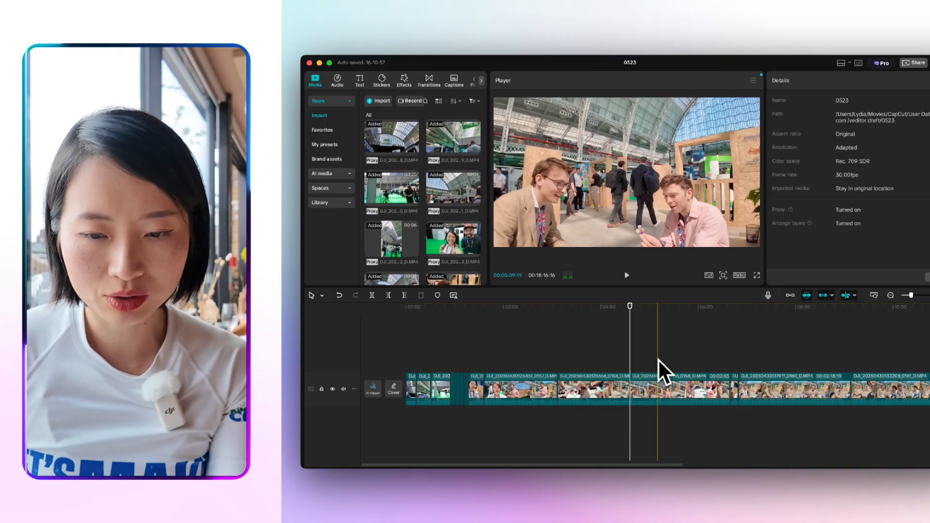
Try deleting the left and right portions of the clip's second piece with the magnet off, and undo both deletions.
key("q")
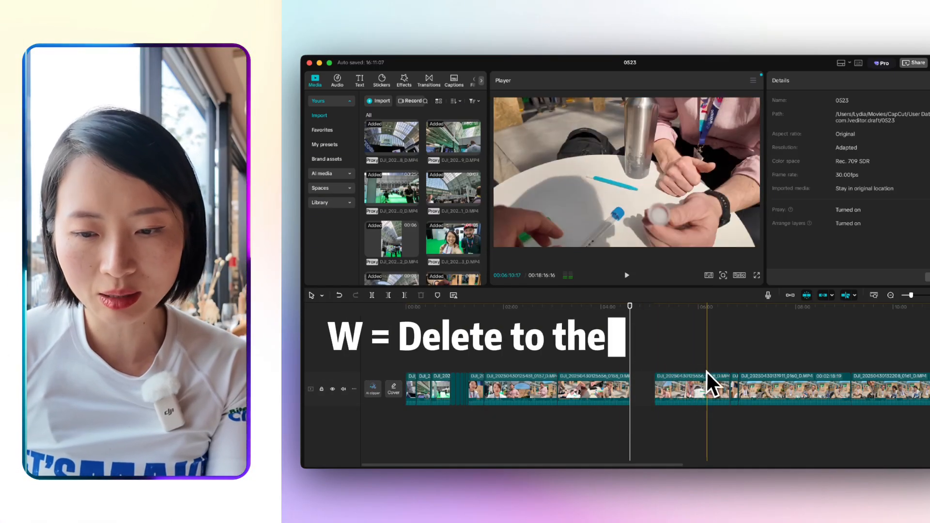
key("w")
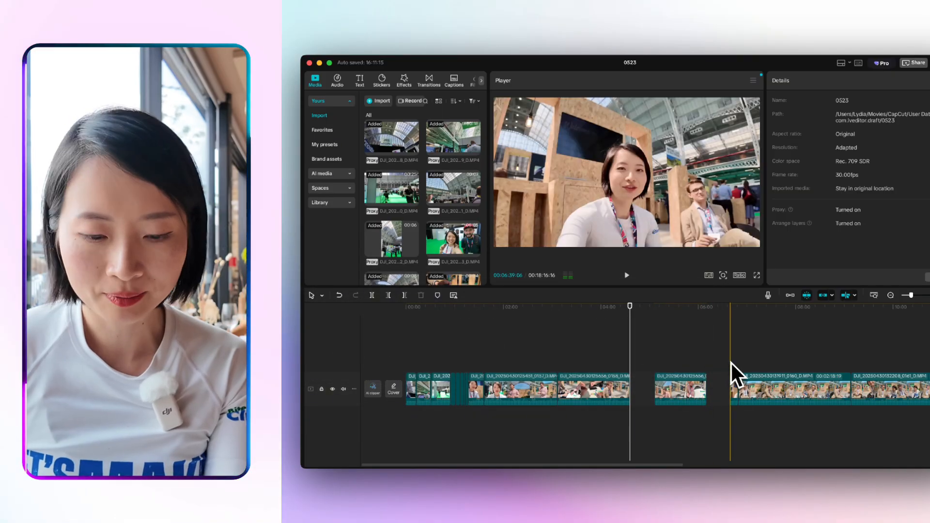
key("super+z")
key("super+z")
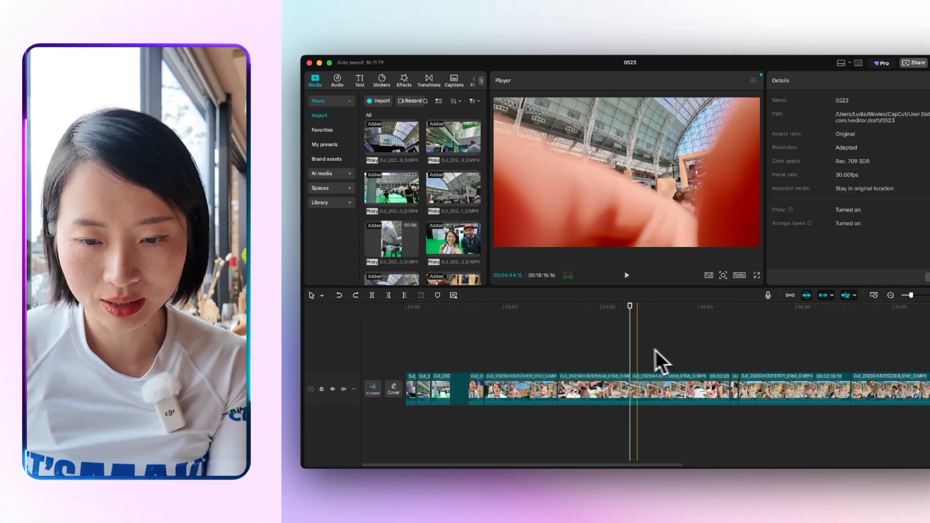
Turn the main track magnet back on, try trimming the second piece from both ends, and undo the trims and the split.
left_click(744, 296)
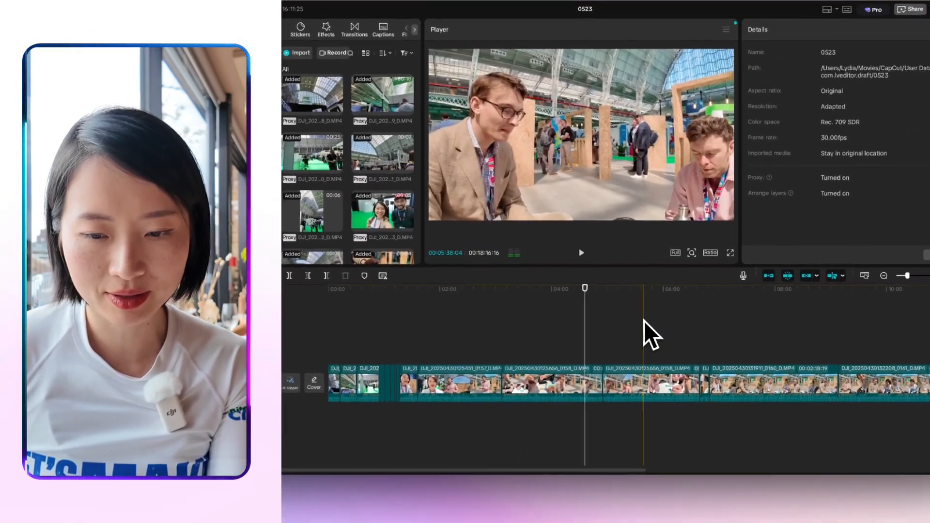
key("q")
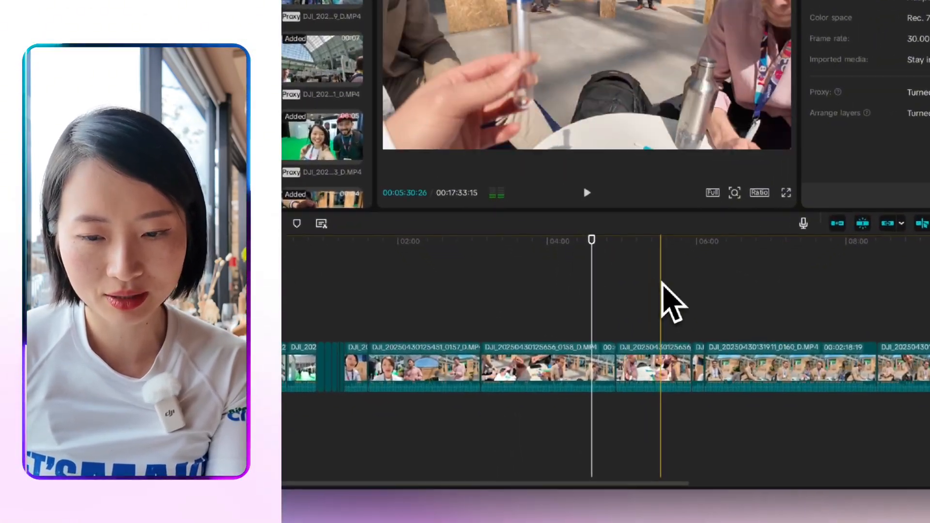
key("w")
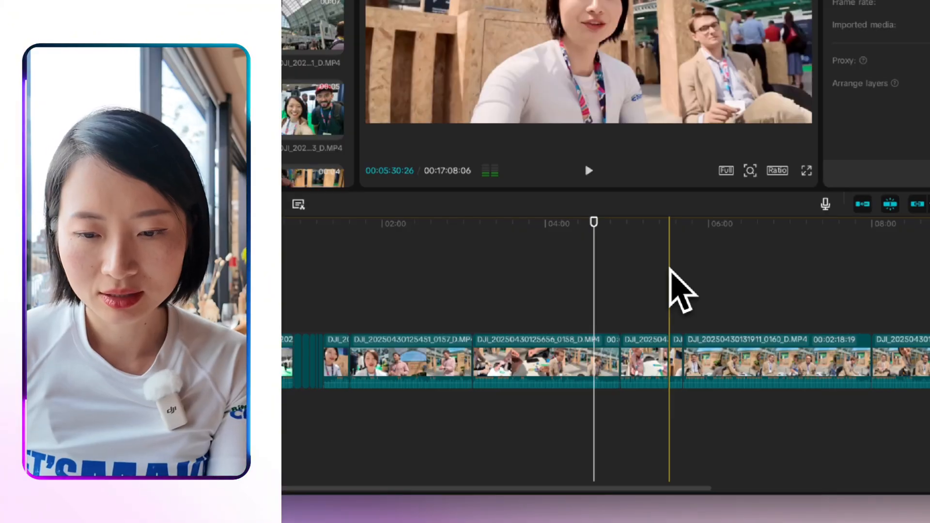
key("ctrl+z")
key("ctrl+z")
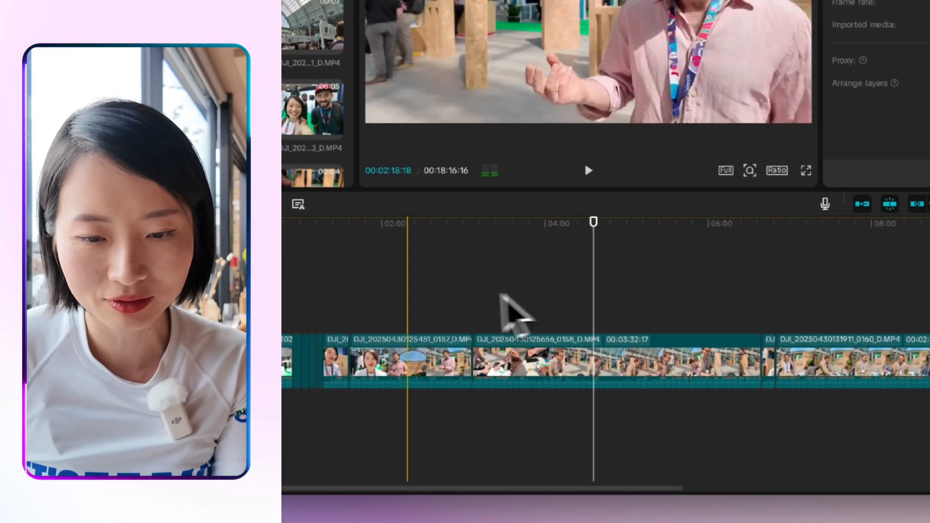
Browse the trending effects and the Cover-ups, Emoji and Icons stickers, previewing the laughing face and the red hearts.
left_click(372, 100)
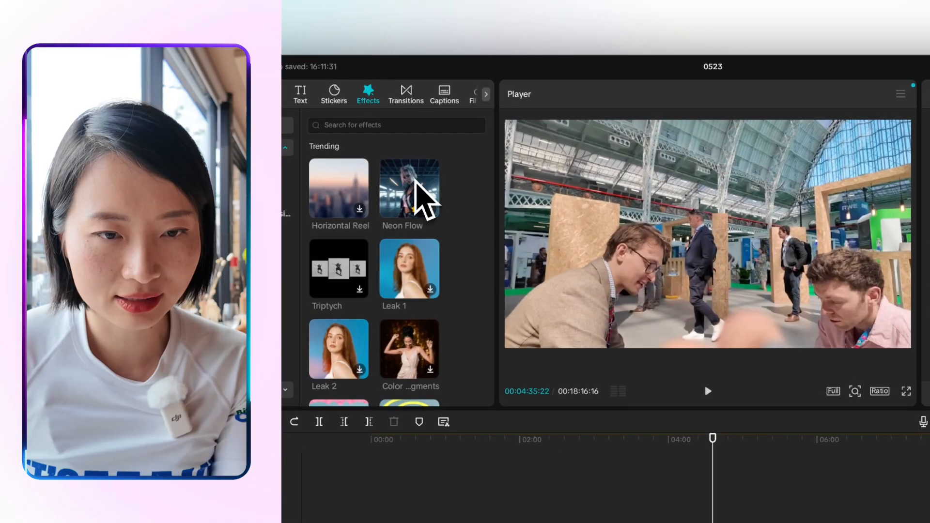
left_click(342, 101)
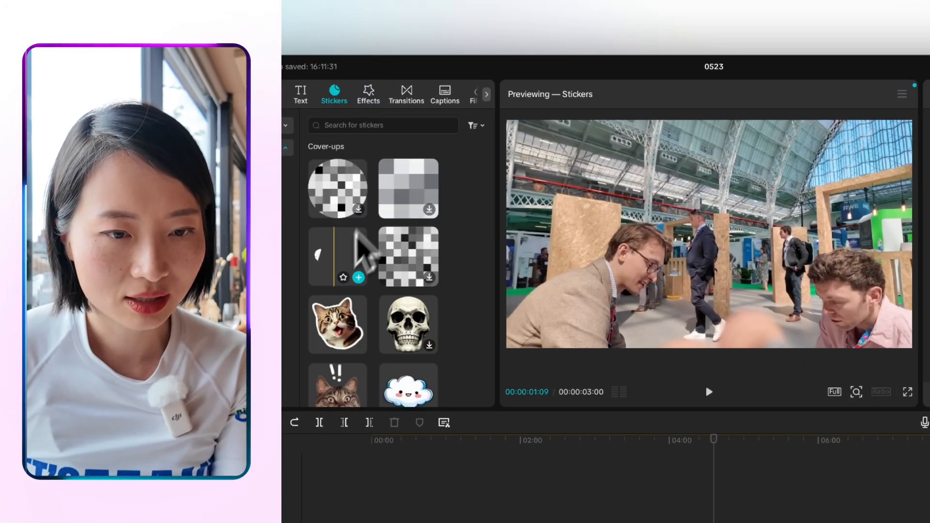
left_click(284, 245)
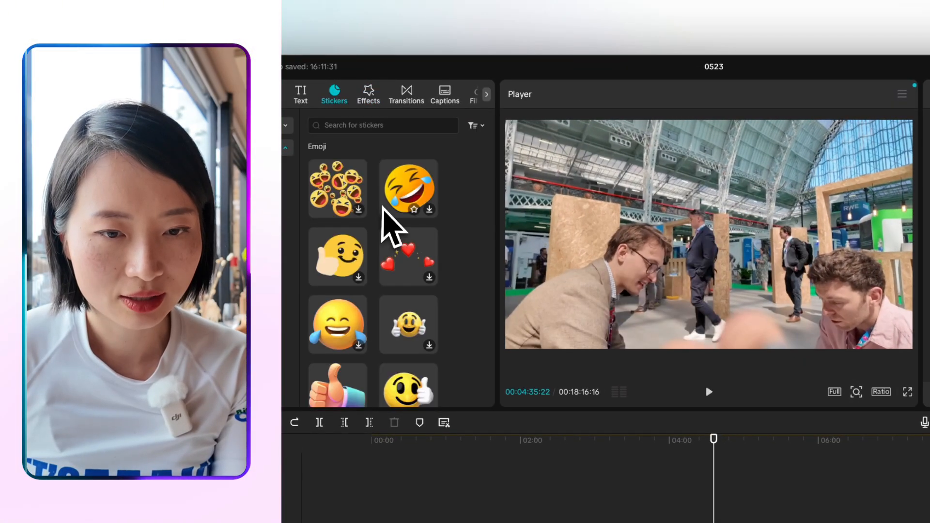
left_click(399, 203)
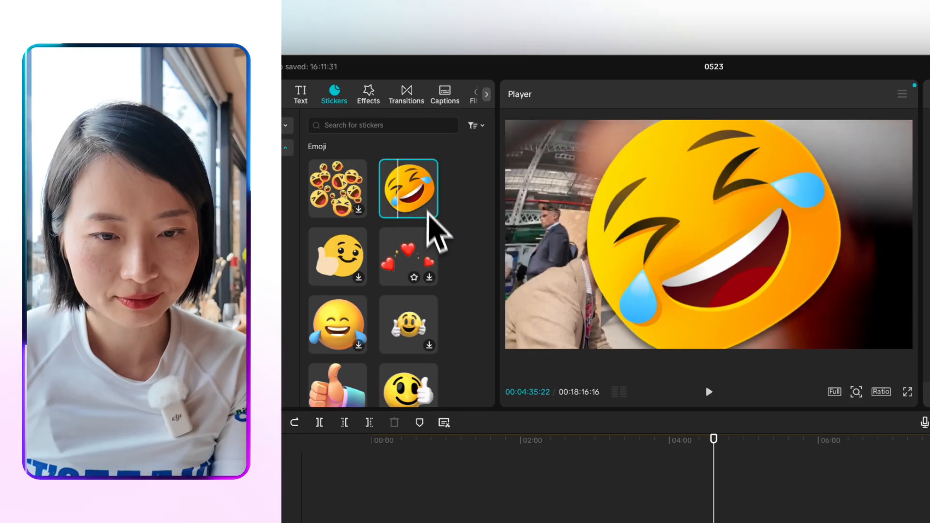
left_click(408, 253)
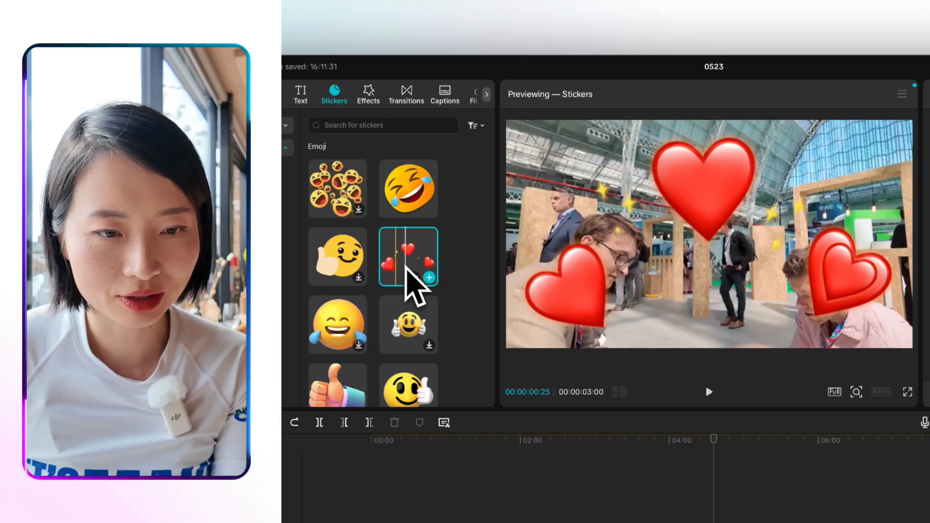
left_click(283, 239)
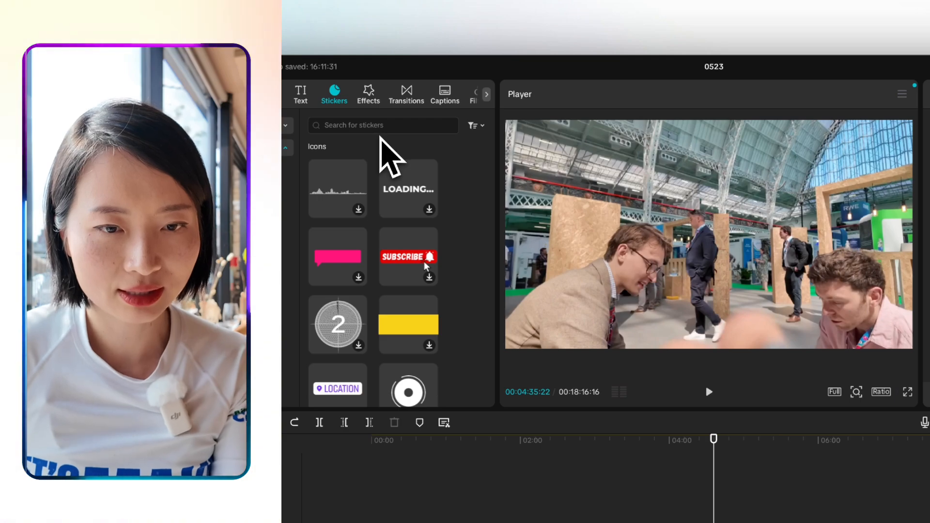
Search the stickers for "funny" and add the smiling flower with green petals at the playhead, 00:04:35:22.
left_click(377, 129)
type("fun")
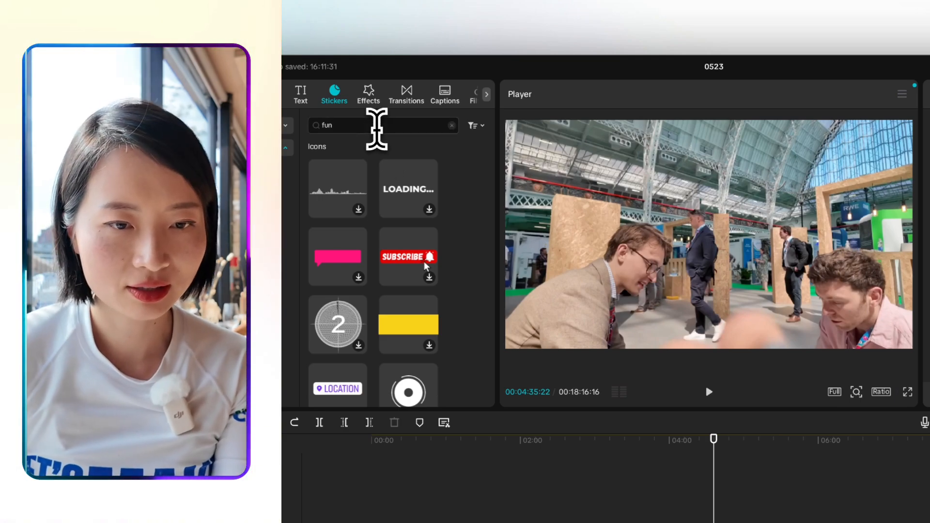
type("ny")
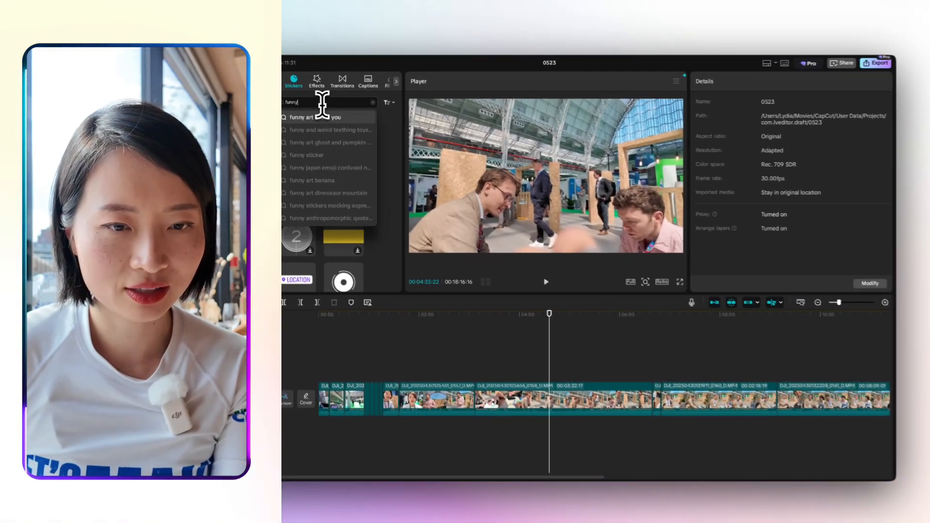
key("Return")
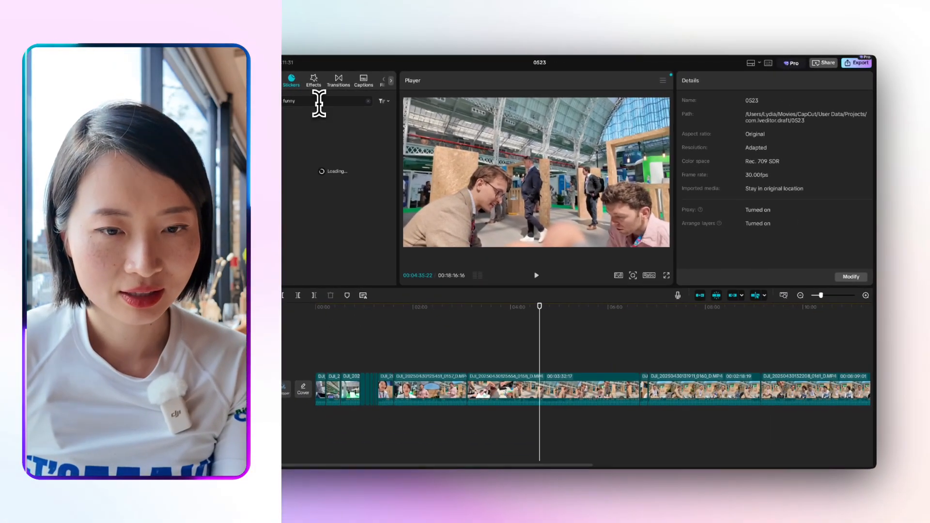
left_click(352, 191)
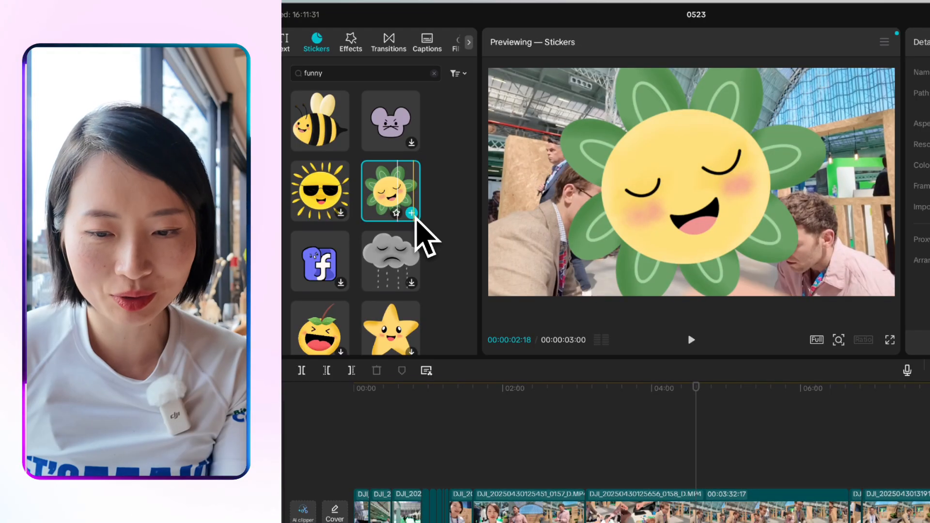
left_click(354, 193)
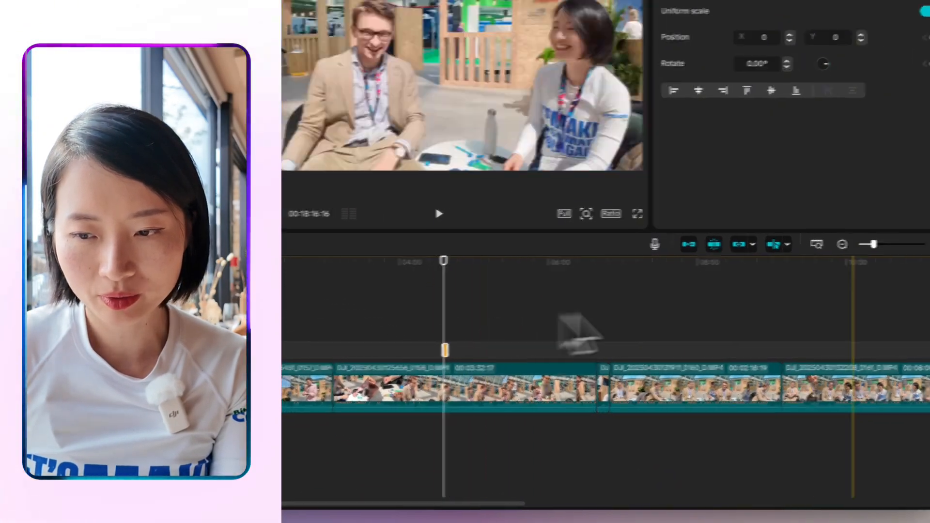
left_click(892, 244)
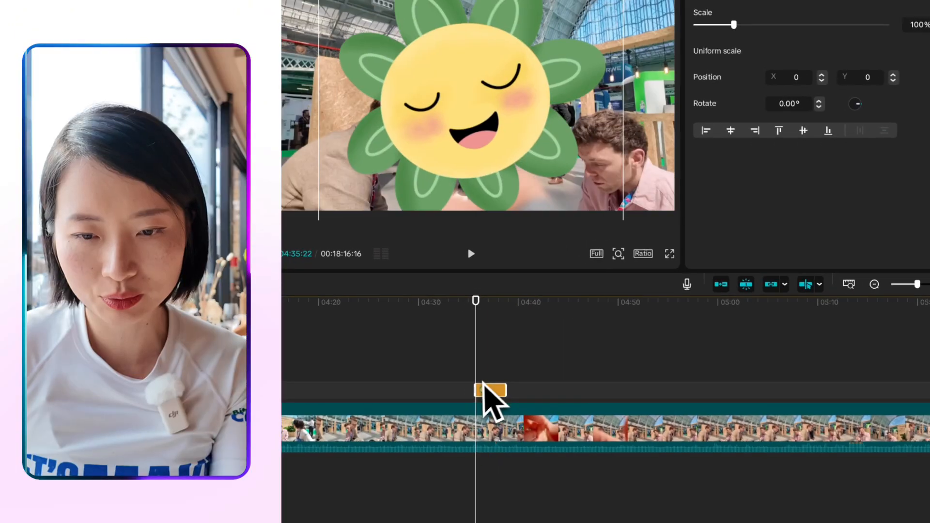
Give the flower sticker a Bounce In entrance animation and a Fade Out exit animation.
left_click(353, 327)
left_click(499, 391)
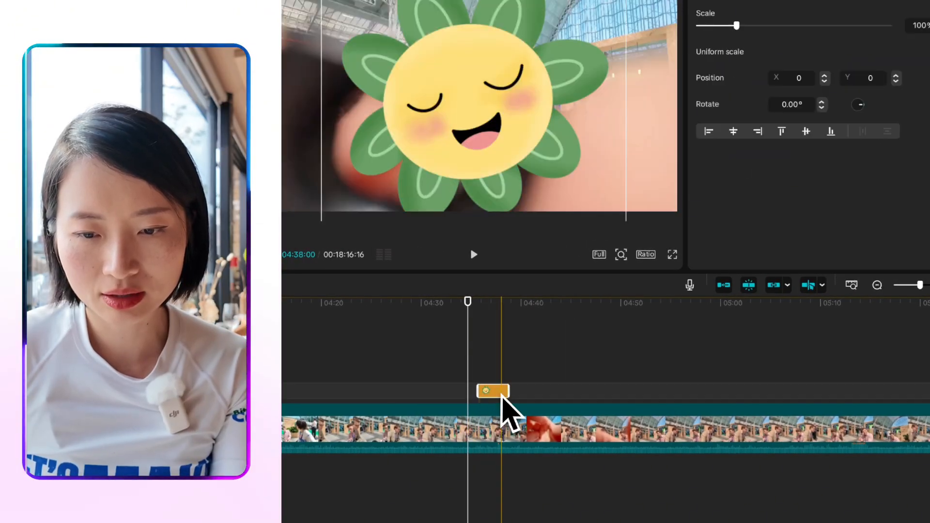
left_click(485, 361)
left_click(492, 386)
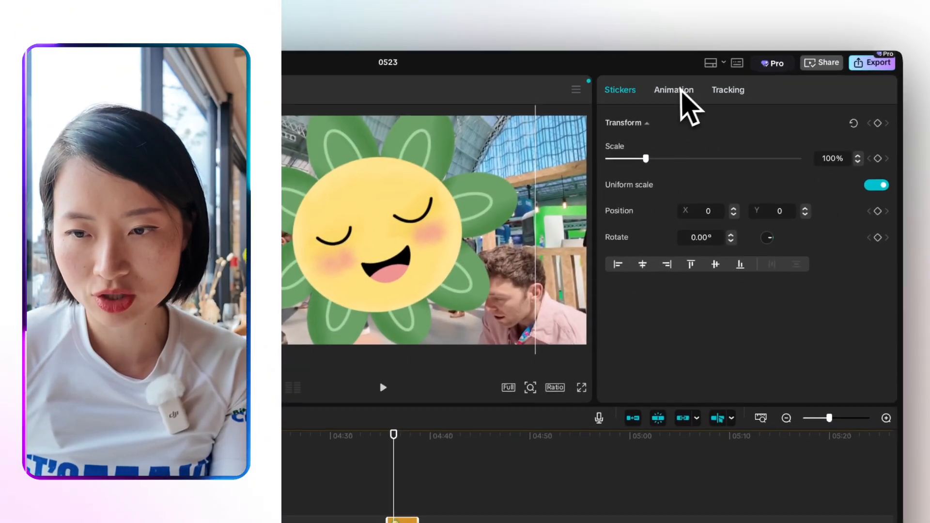
left_click(675, 91)
left_click(676, 175)
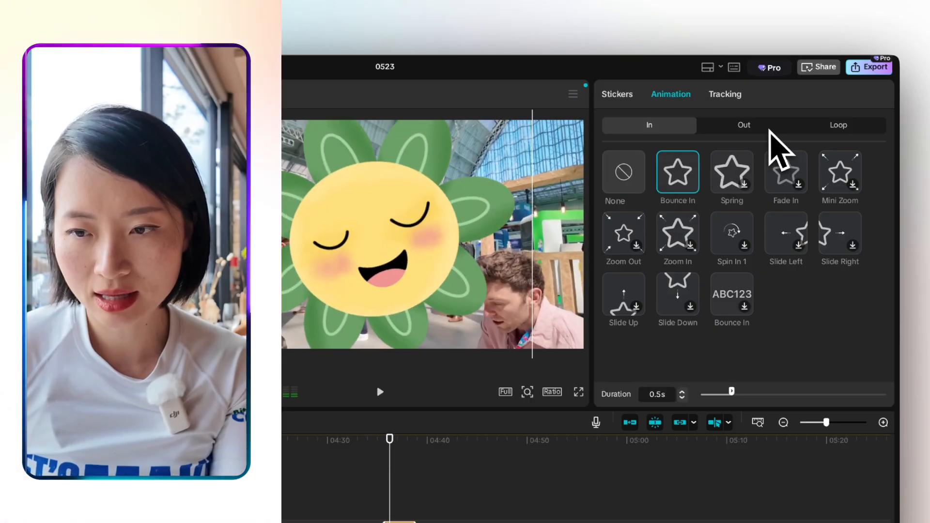
left_click(744, 127)
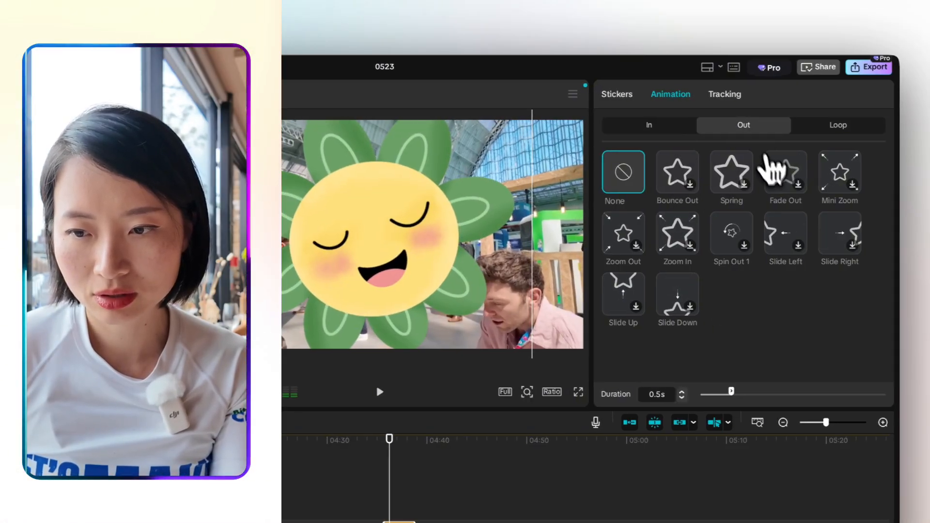
left_click(787, 174)
Apply the Wiper loop animation to the flower sticker and slow down its swing with the speed setting.
left_click(807, 124)
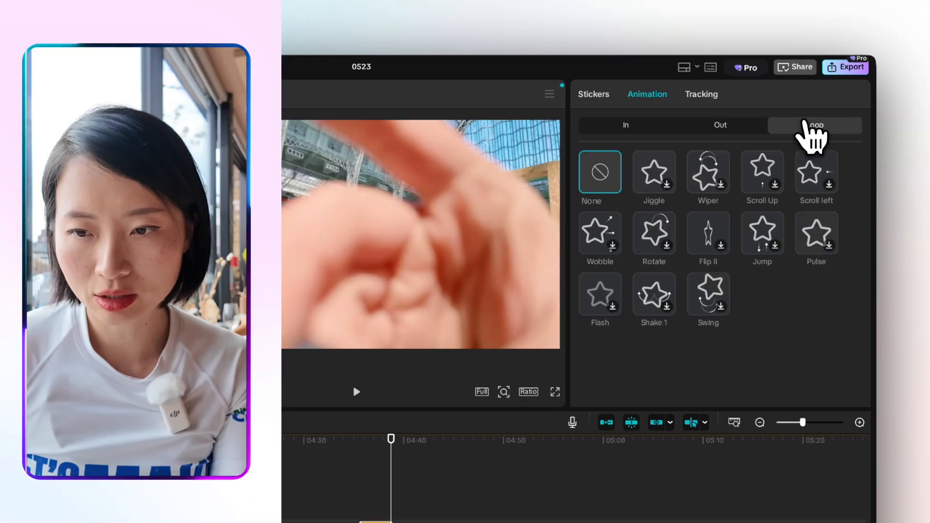
left_click(703, 175)
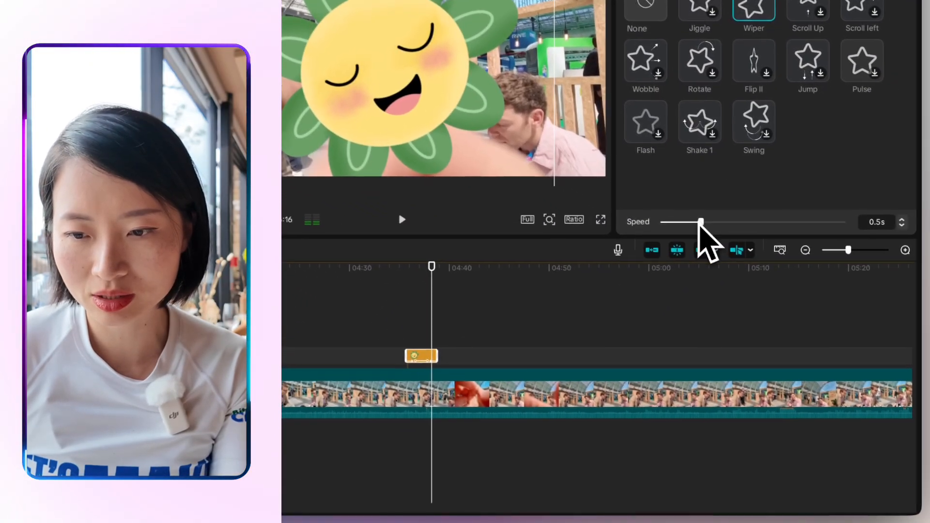
left_click_drag(759, 250, 836, 250)
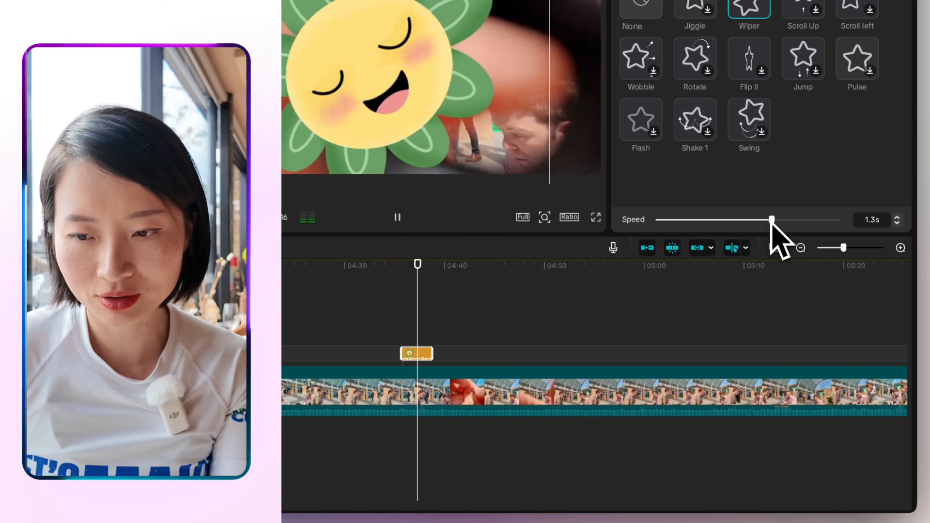
left_click_drag(771, 220, 756, 220)
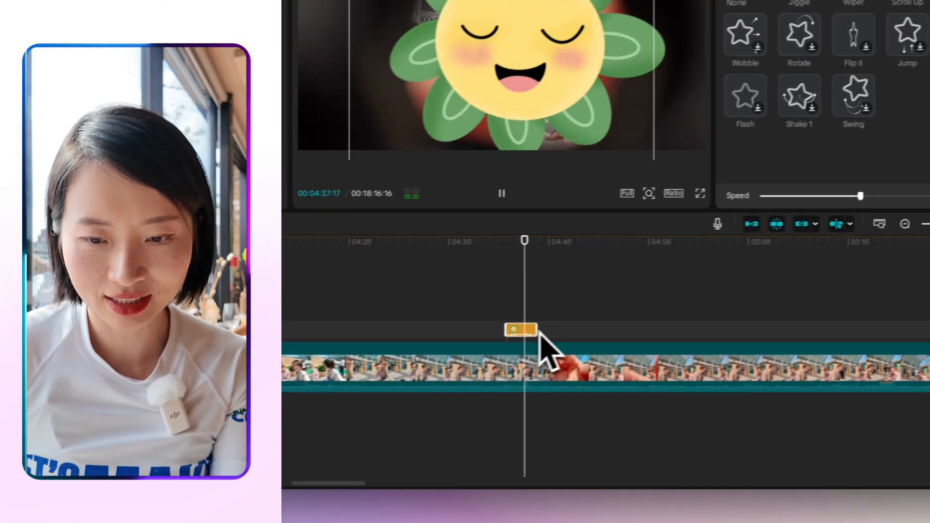
Lengthen the flower sticker on the timeline by extending its end, and play it back.
key("space")
left_click_drag(556, 323, 618, 322)
left_click(516, 281)
key("space")
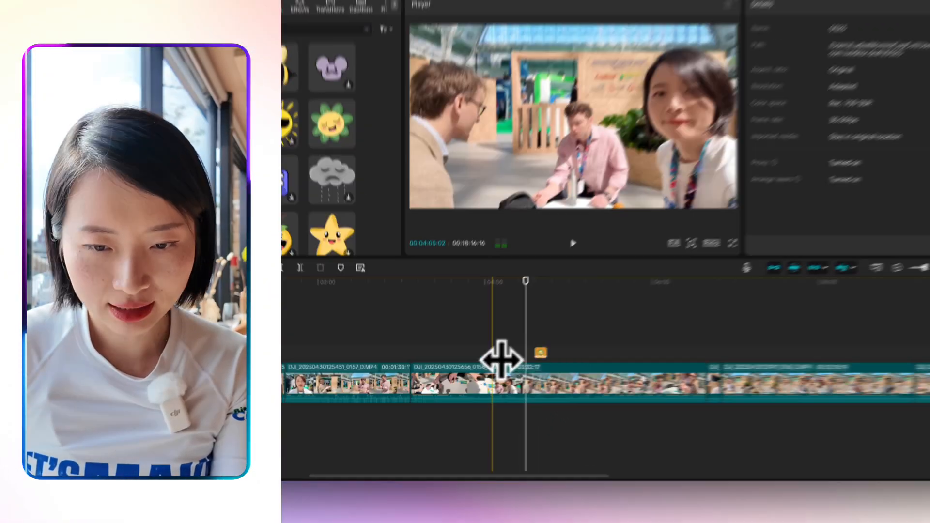
Try trimming the start of the 0158 clip up to 00:04:16:07 to see how the sticker follows, and undo the trim.
left_click_drag(526, 360, 512, 393)
left_click(508, 356)
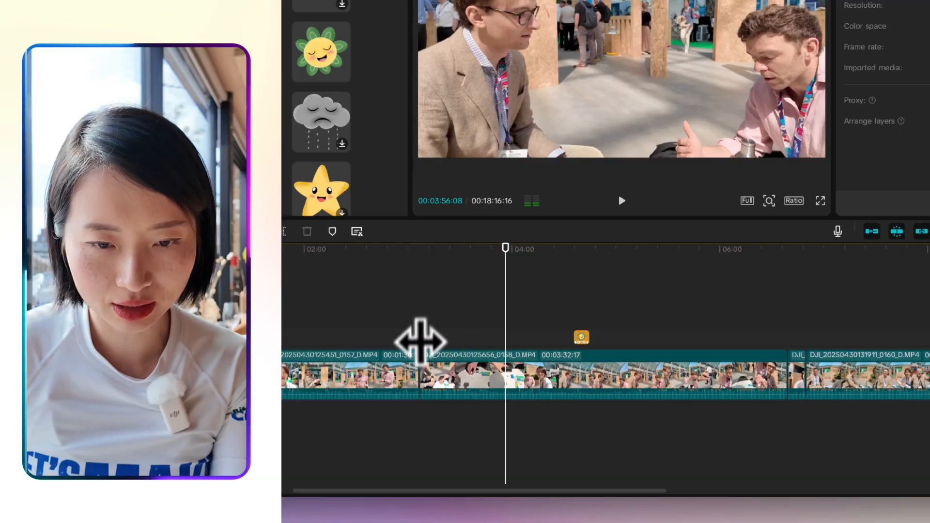
left_click_drag(421, 277, 540, 291)
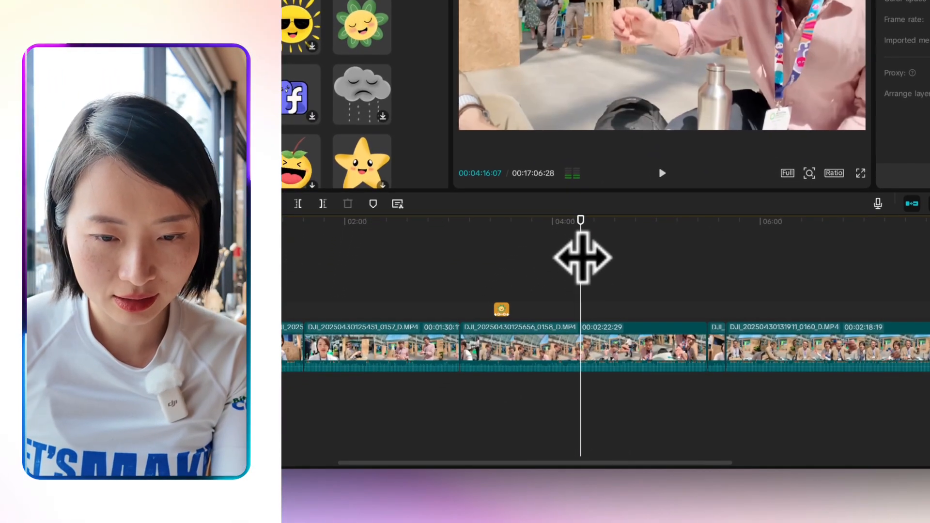
left_click(501, 310)
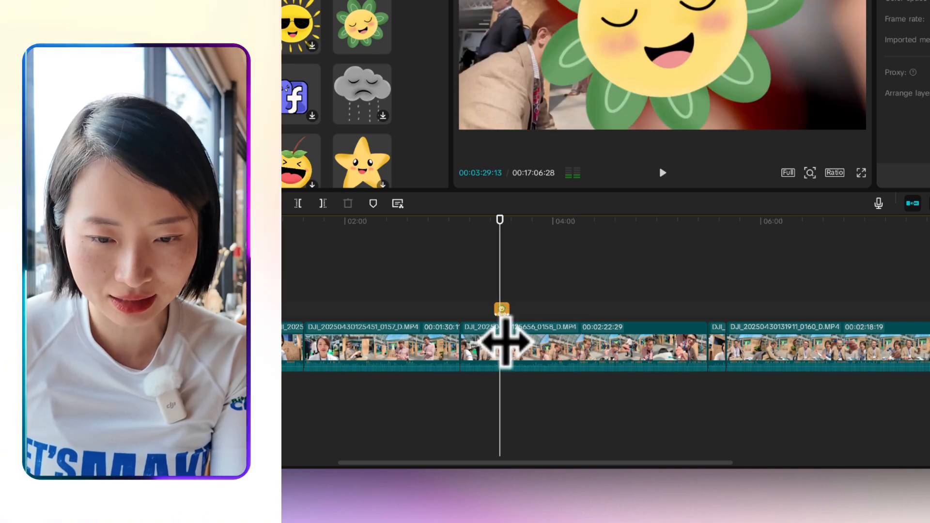
key("ctrl+z")
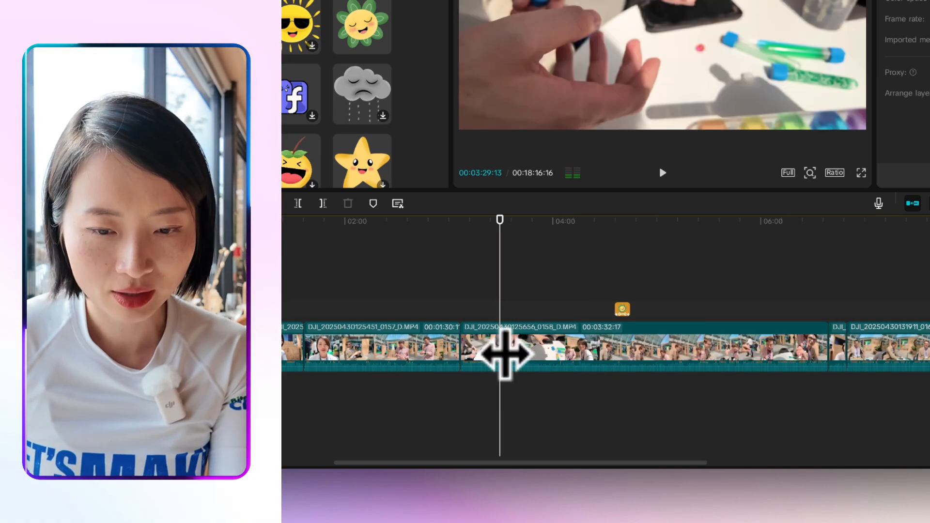
Delete the flower sticker from the track above the 0158 clip.
left_click(623, 343)
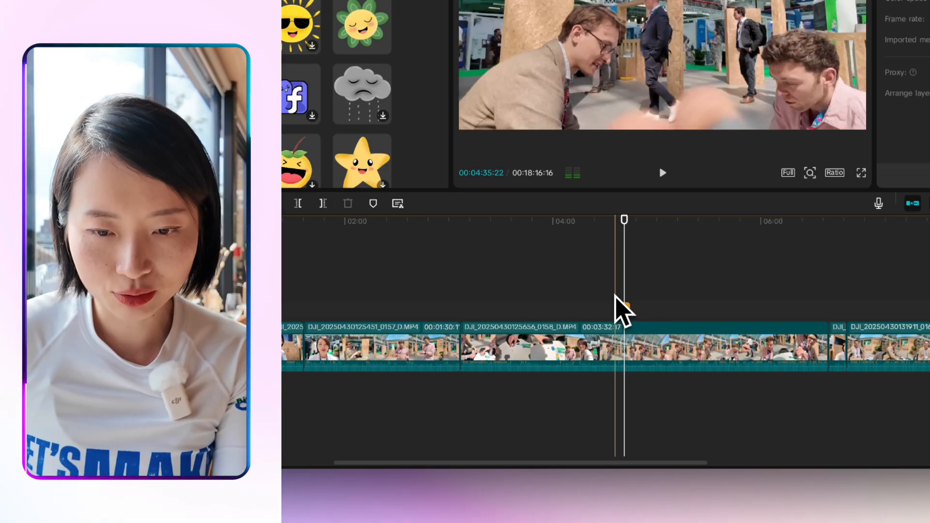
left_click(619, 310)
key("Delete")
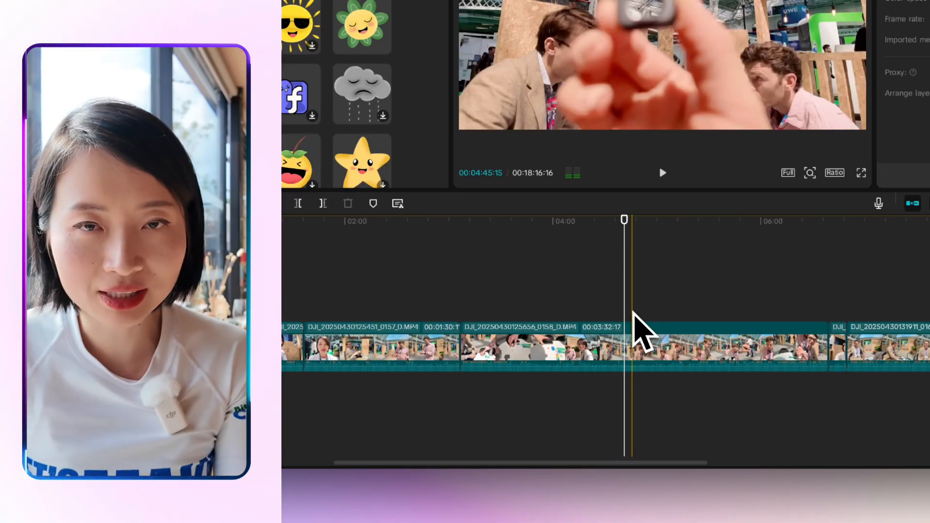
Skim the whole timeline from its start through the 0161 clip to review the footage.
scroll(633, 313, "down", 5)
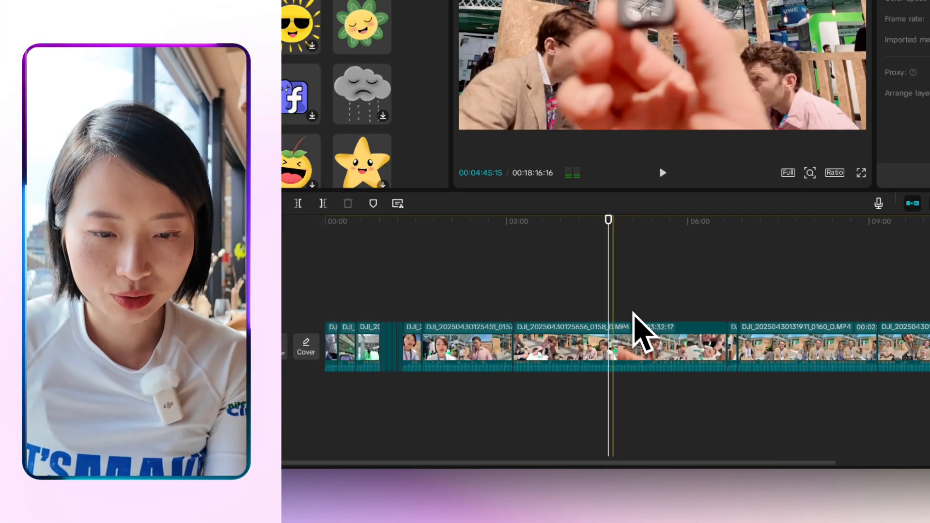
left_click(353, 305)
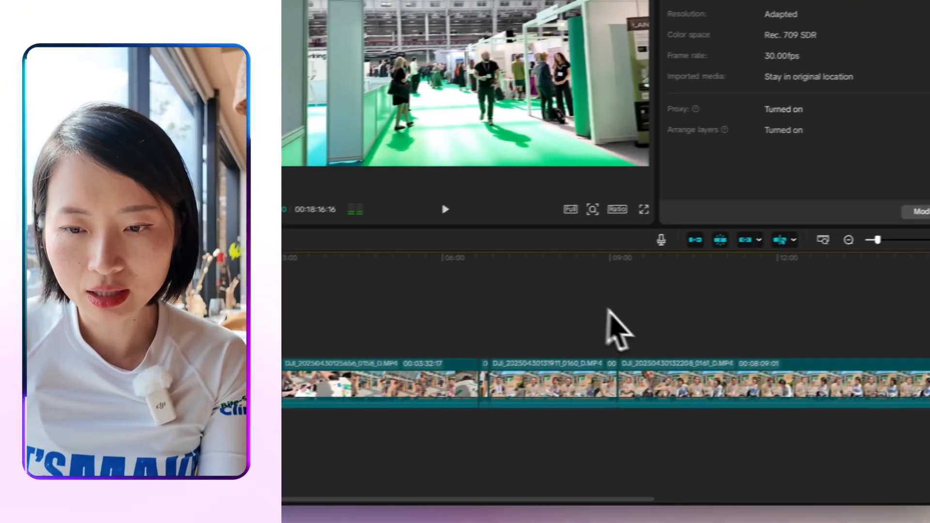
left_click(799, 286)
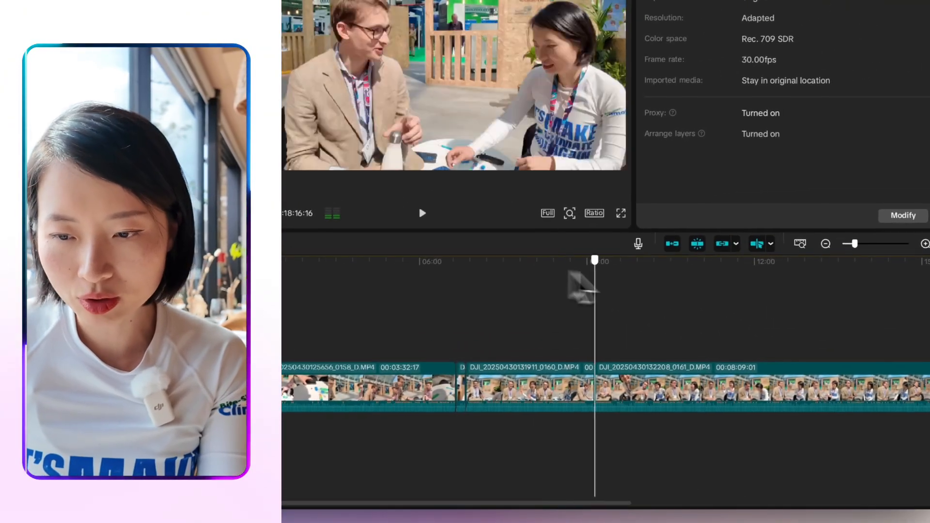
left_click(783, 288)
left_click(634, 293)
left_click_drag(625, 318, 878, 295)
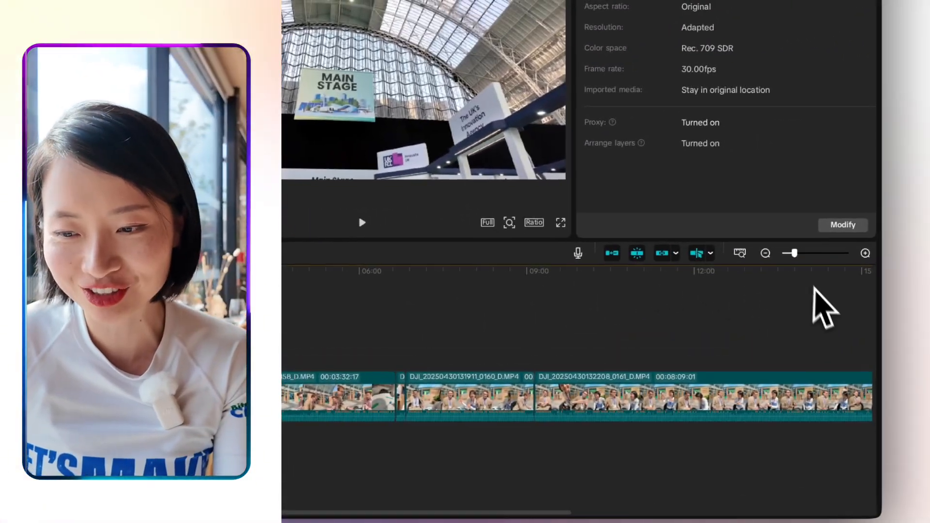
Delete the two vertical-format clips near the one-minute mark of the main track.
left_click(798, 254)
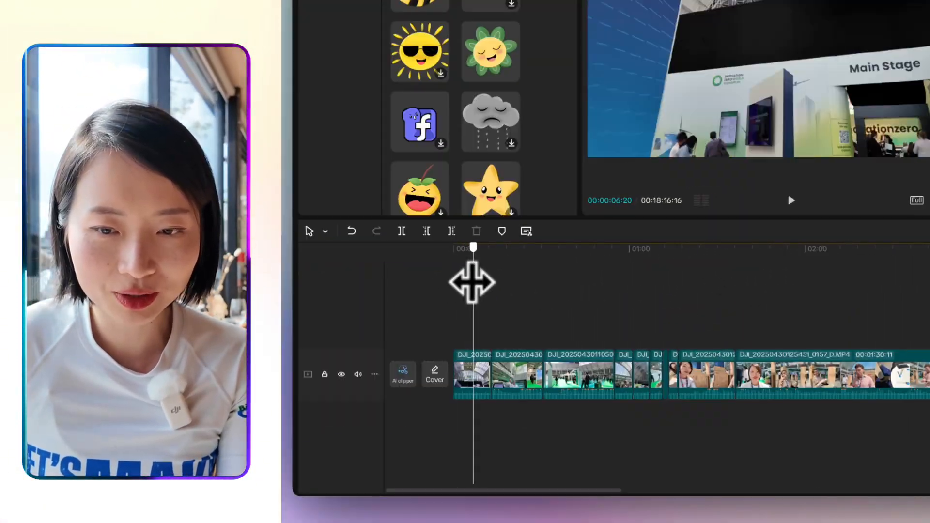
left_click_drag(473, 282, 631, 277)
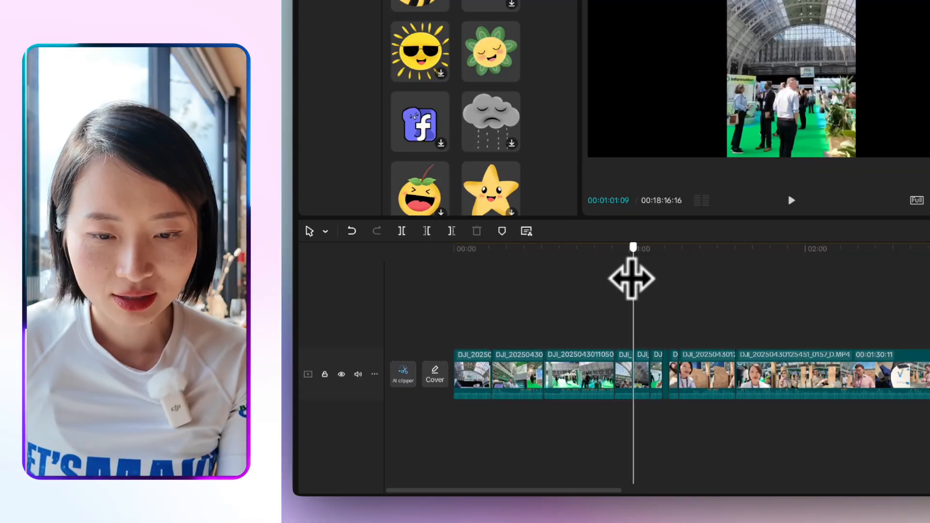
left_click(625, 383)
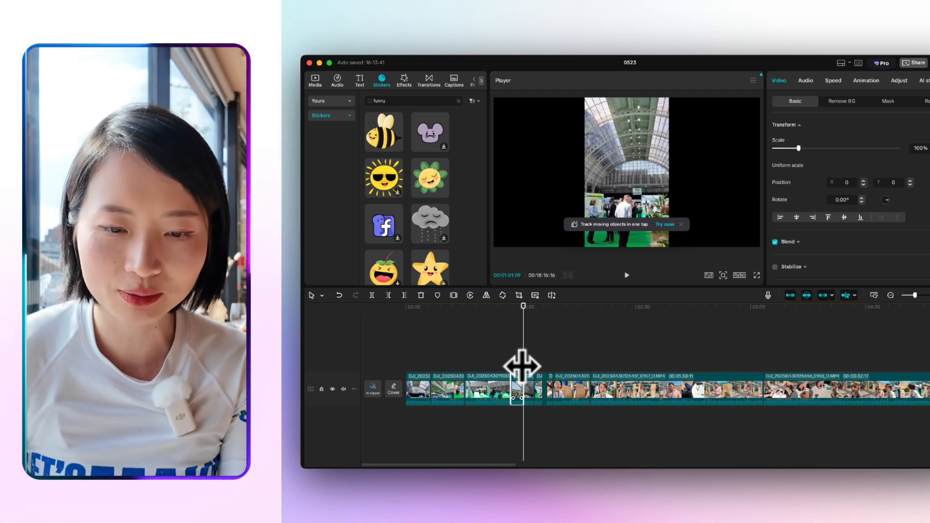
key("Delete")
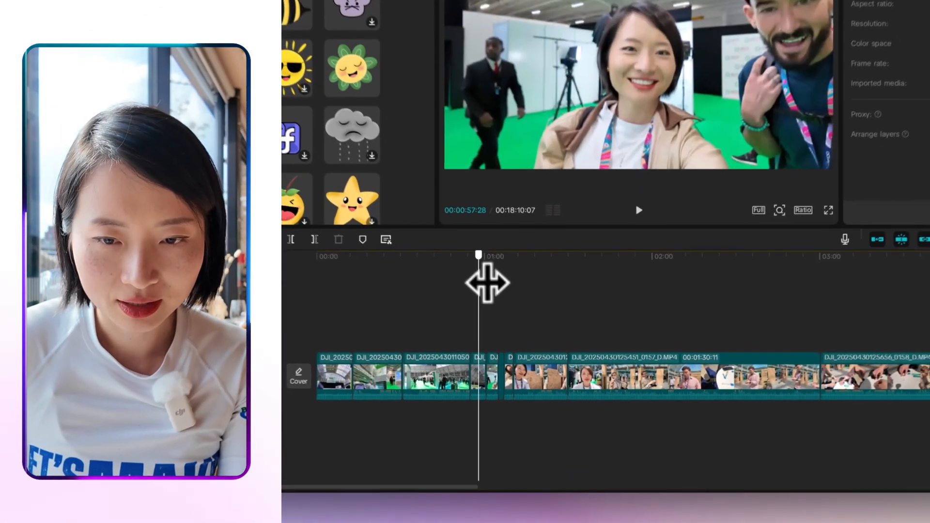
left_click(514, 323)
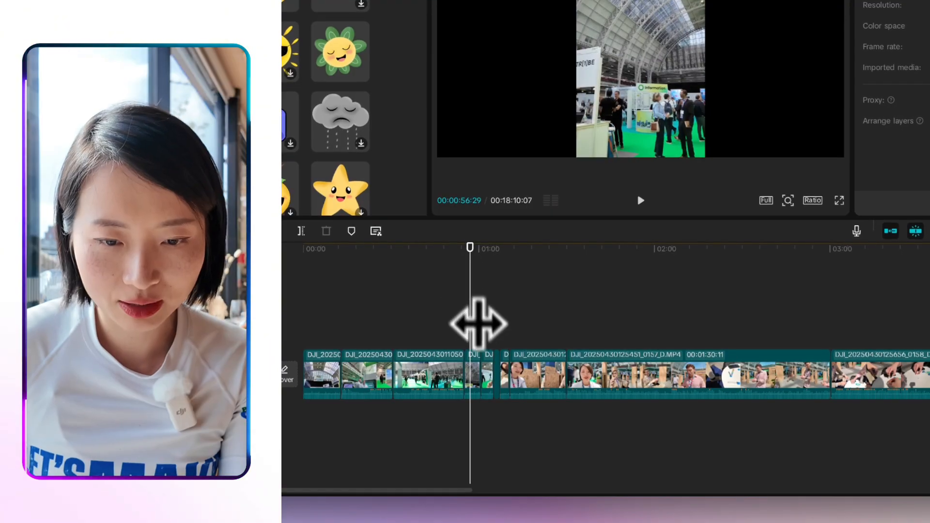
left_click(515, 399)
key("Delete")
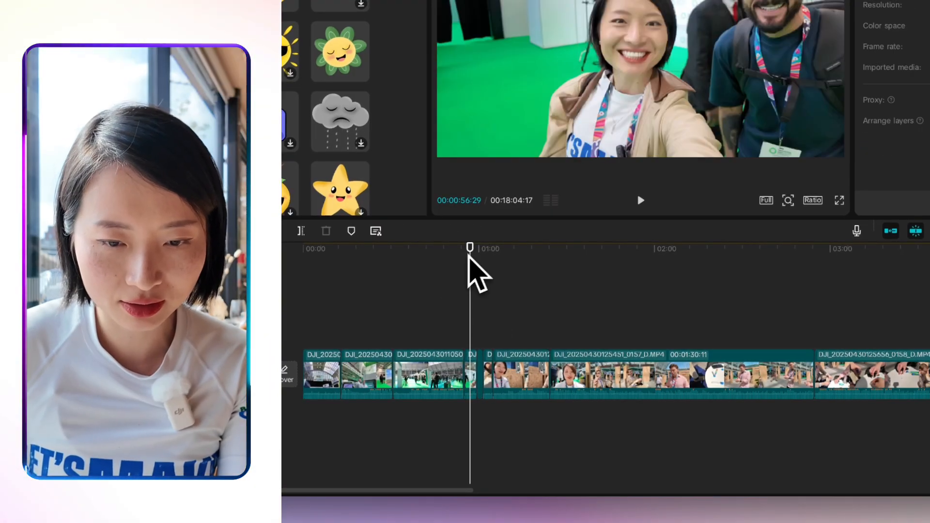
Skim the main track from just before the one-minute mark through the 0157, 0158 and 0160 clips to review the remaining footage.
left_click(469, 255)
left_click_drag(468, 256, 861, 286)
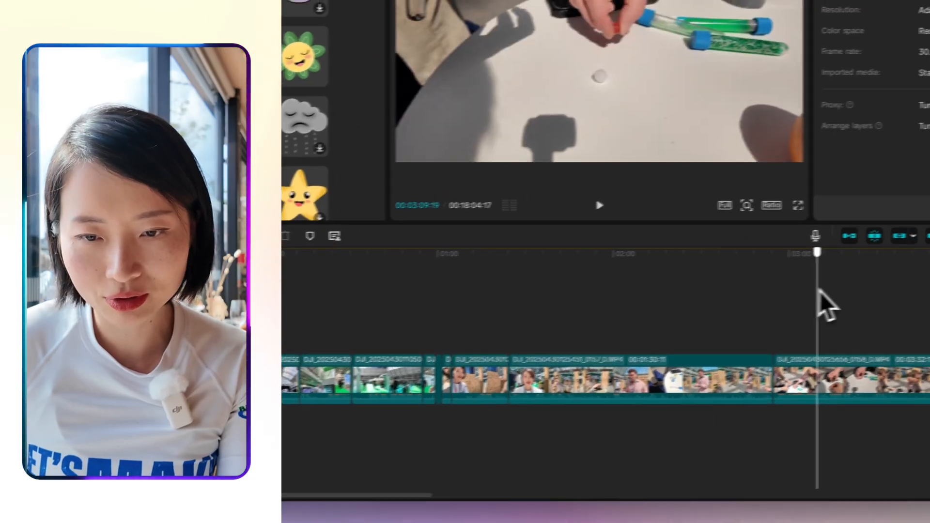
key("super+minus")
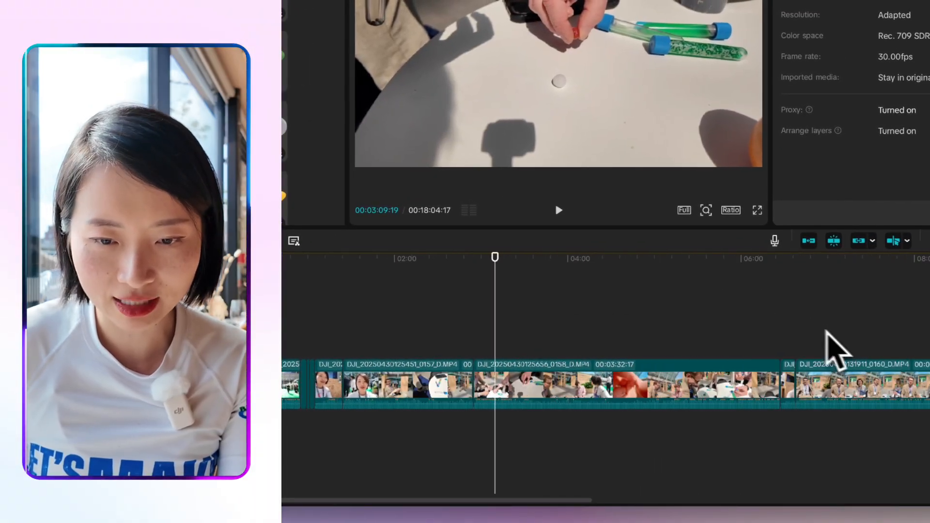
left_click_drag(495, 286, 852, 269)
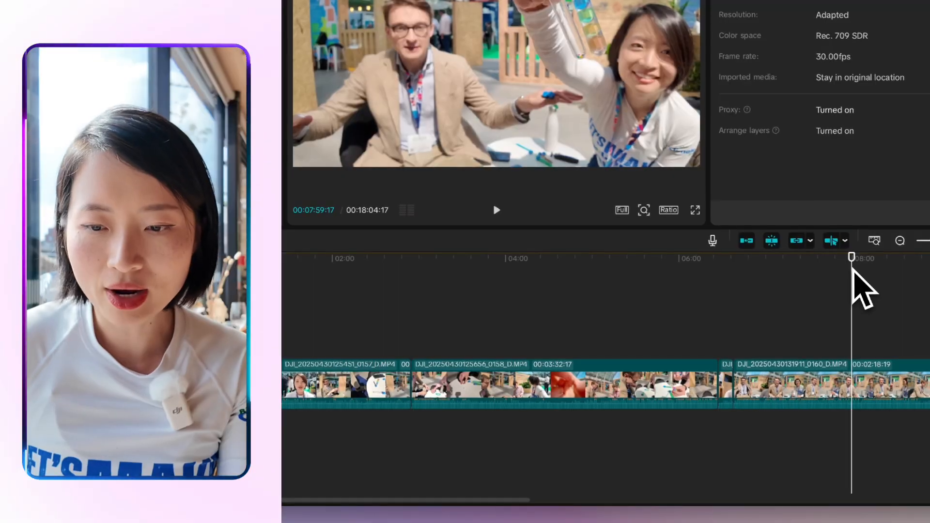
scroll(849, 332, "right", 5)
scroll(848, 332, "right", 4)
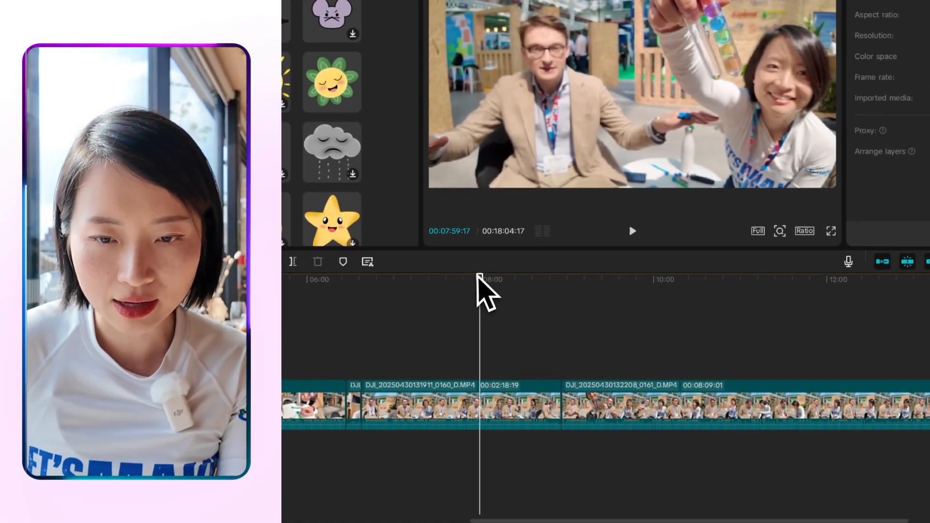
left_click_drag(343, 257, 805, 262)
left_click_drag(926, 287, 929, 289)
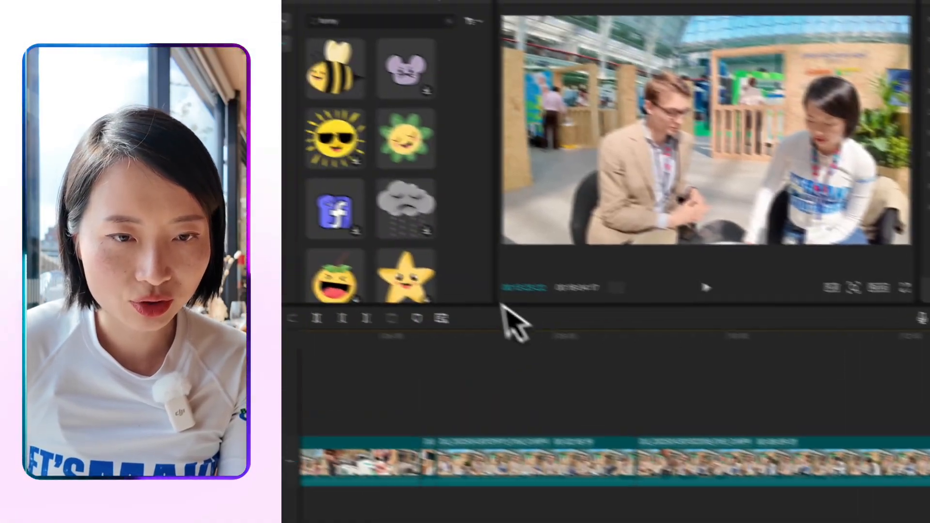
Return to the imported media and generate a transcript of the timeline footage for text-based editing.
left_click(374, 300)
left_click(294, 10)
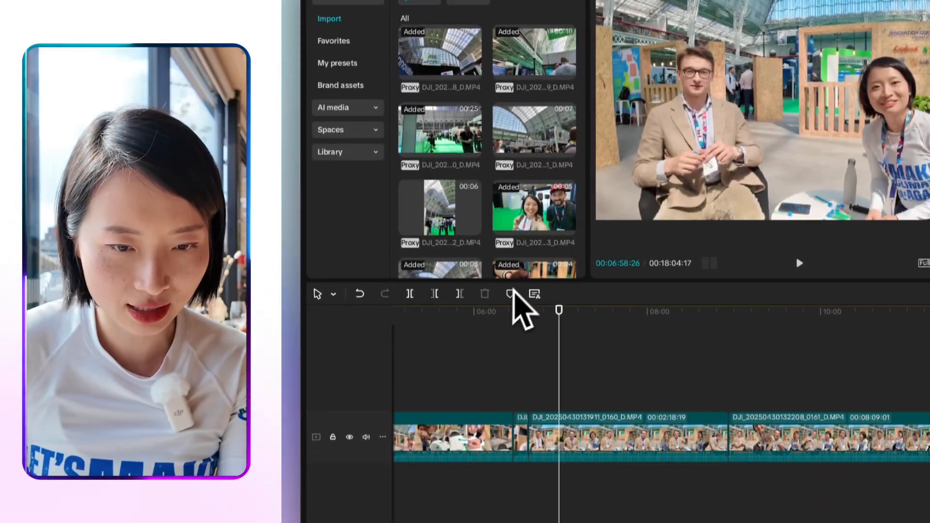
left_click(535, 293)
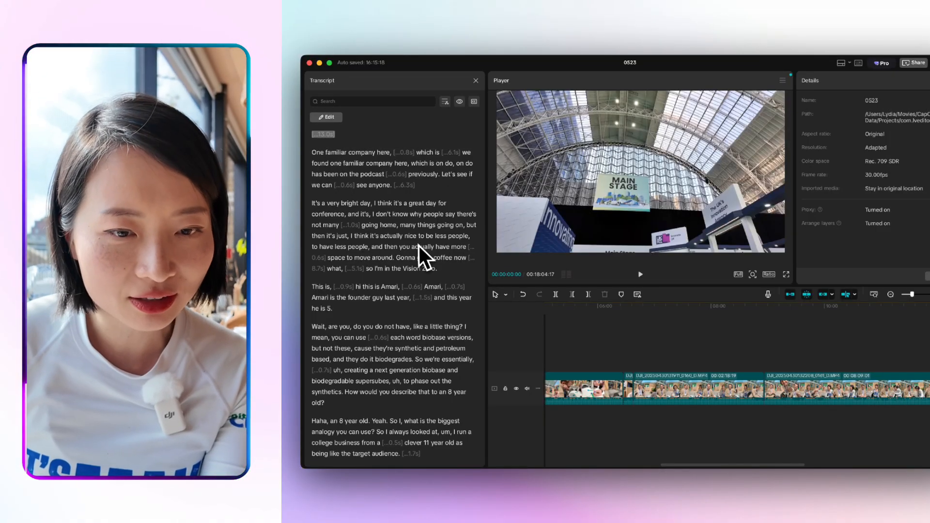
Read through the transcript to its end and back, checking the marked pause before "20" against the video.
scroll(415, 188, "down", 15)
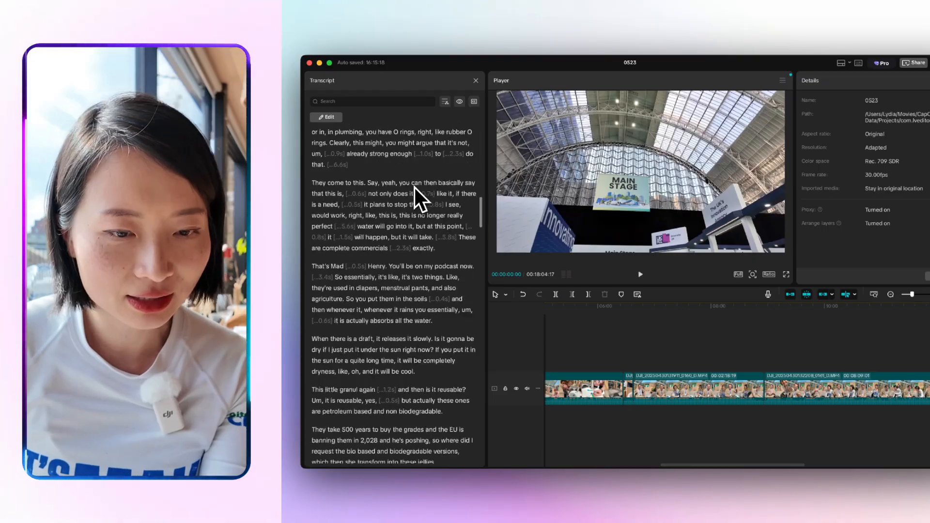
scroll(414, 188, "down", 20)
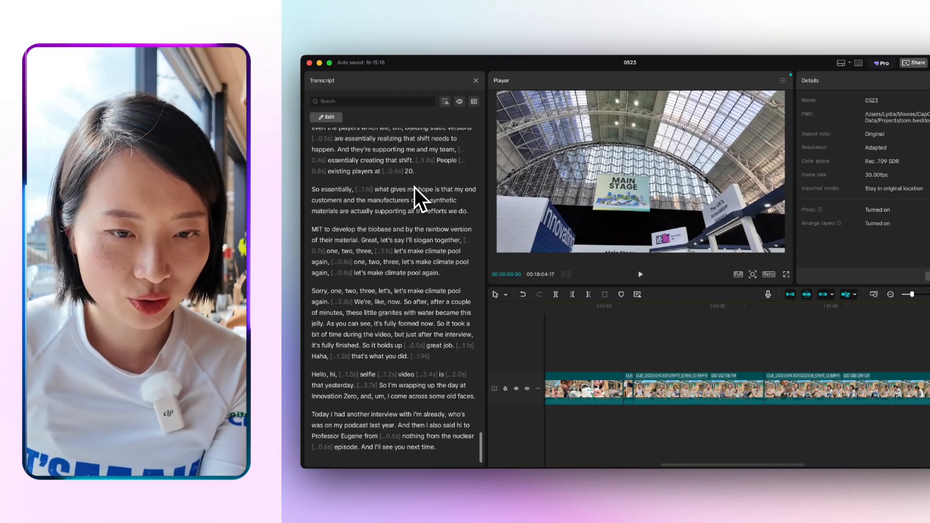
left_click(393, 172)
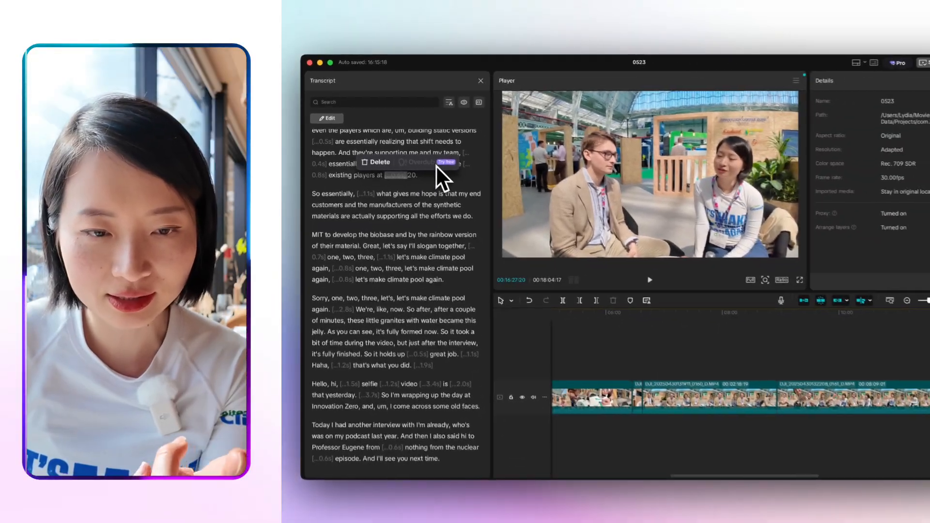
scroll(431, 177, "up", 10)
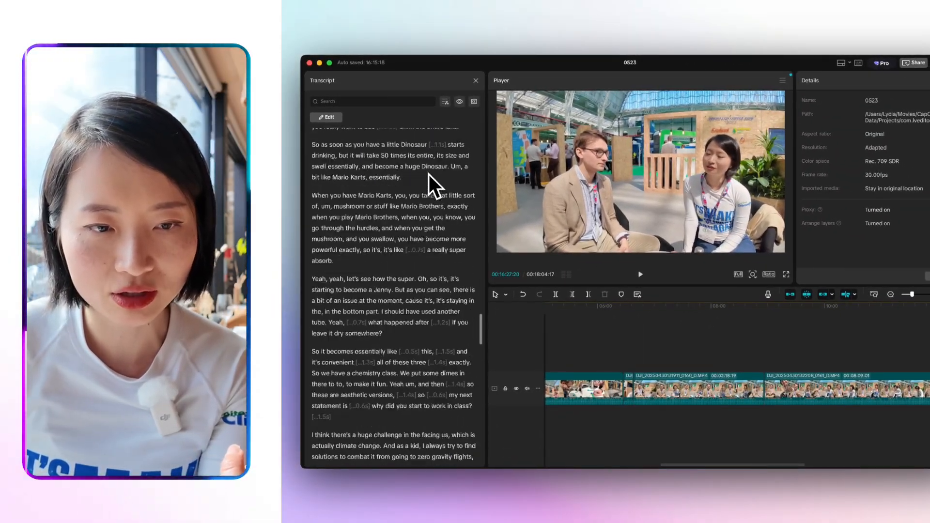
scroll(429, 175, "up", 15)
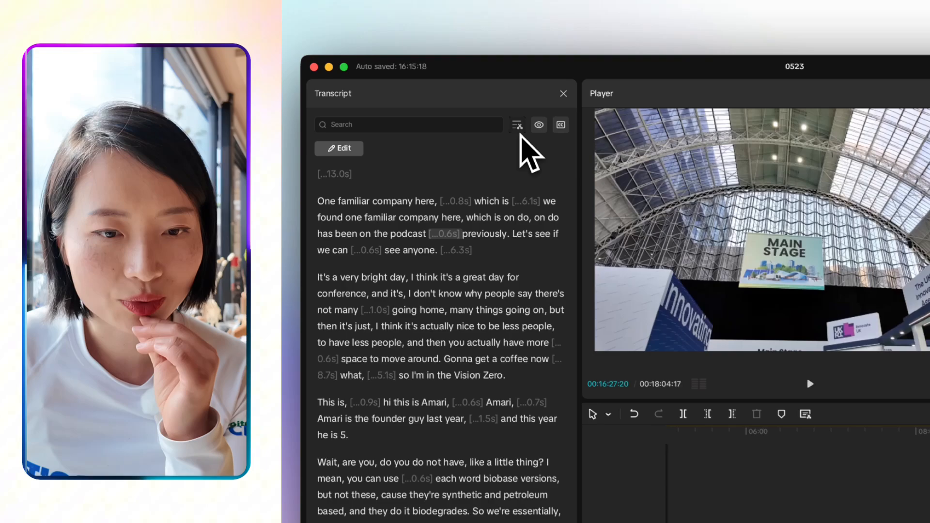
Identify the filler words, repetitions and pauses in the transcript, remove them all, and inspect the resulting cuts near 00:02:57.
left_click(445, 101)
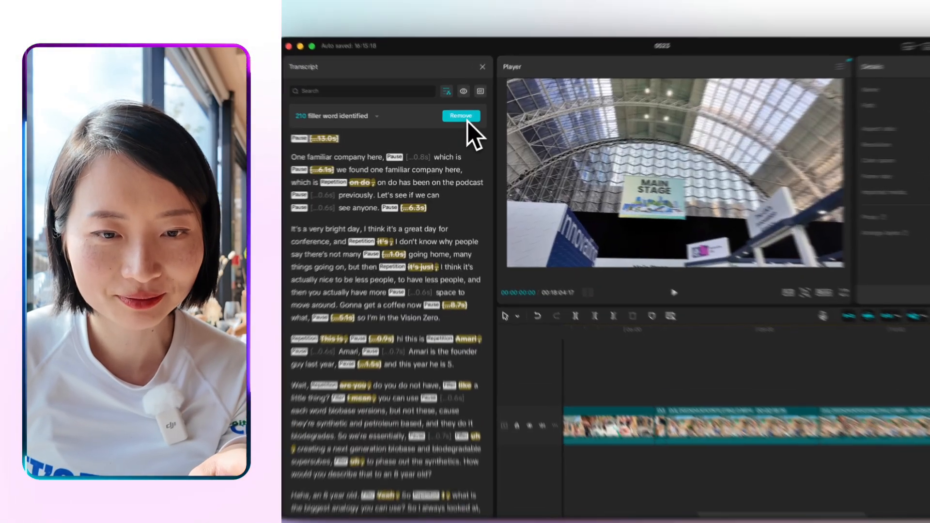
left_click(457, 123)
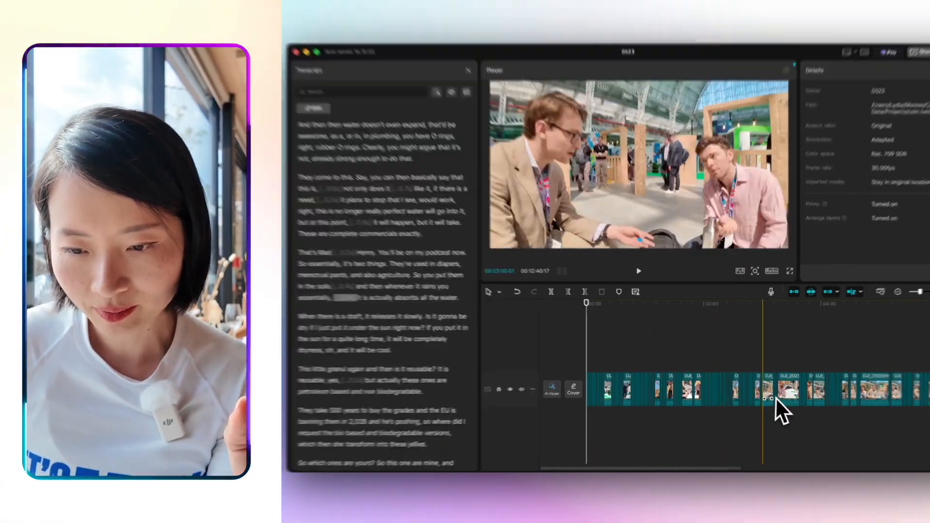
left_click(763, 387)
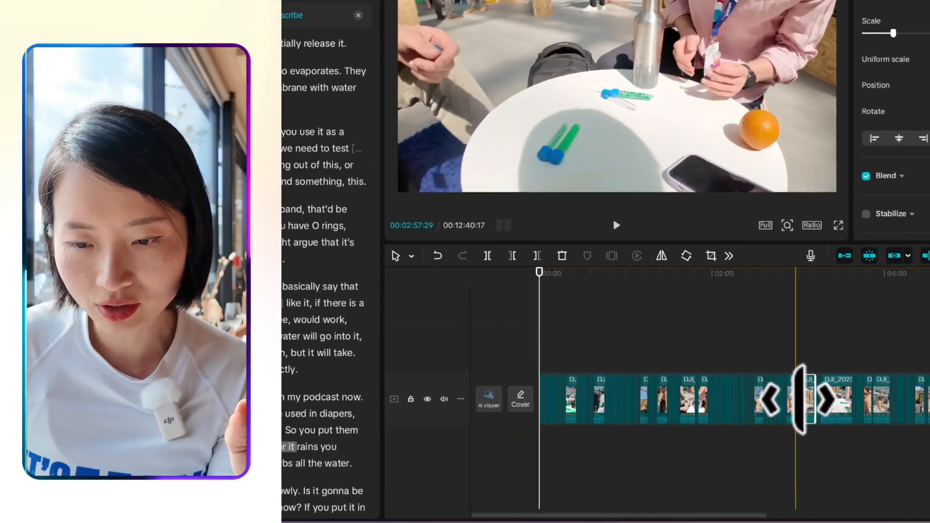
left_click_drag(798, 397, 801, 396)
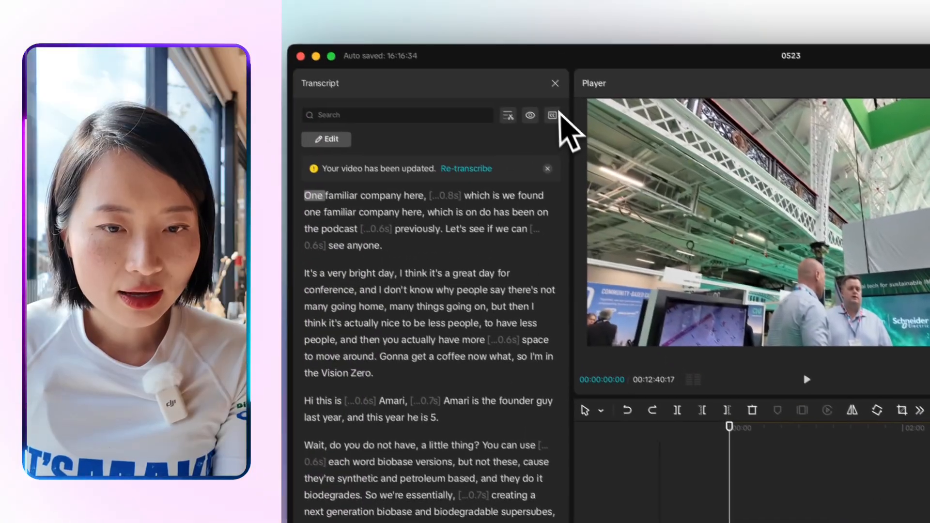
Recheck the transcript for remaining filler words and toggle the display of deleted text on and off.
left_click(508, 115)
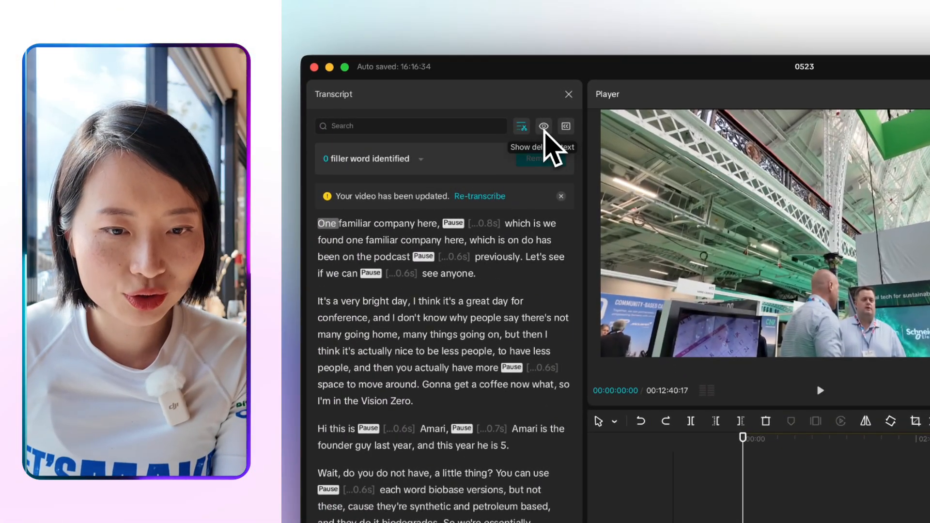
left_click(543, 127)
left_click(544, 128)
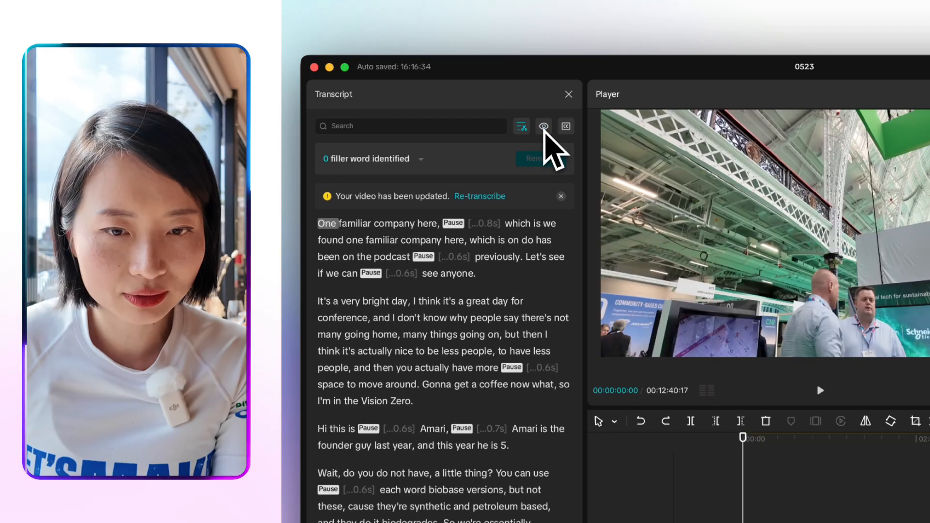
Add captions to the timeline from the transcript and close the transcript.
left_click(567, 127)
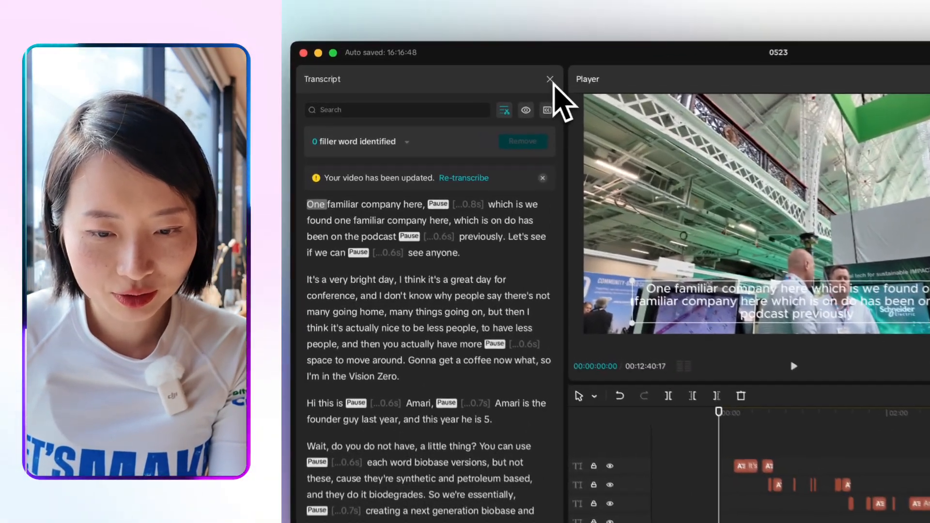
left_click(476, 80)
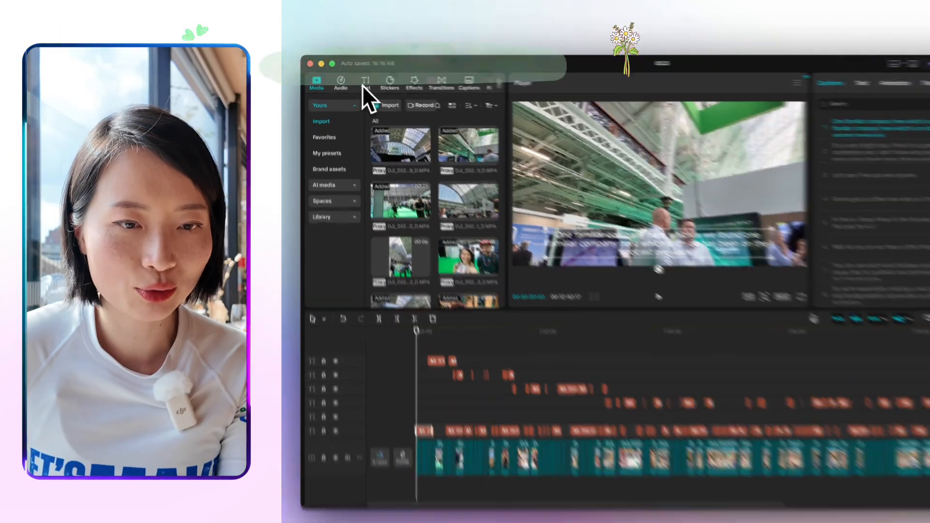
Generate auto captions with English as spoken language, no bilingual captions and filler word identification on, deleting the current captions.
left_click(359, 81)
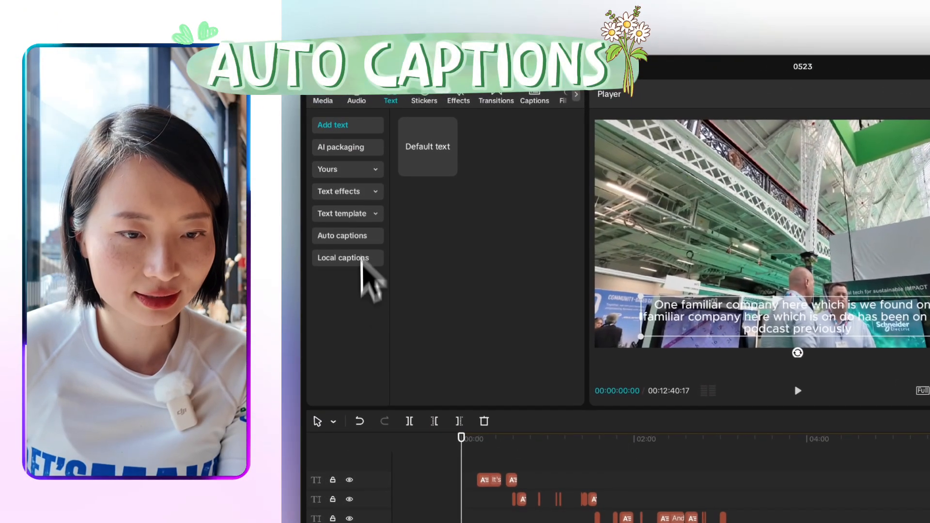
left_click(362, 239)
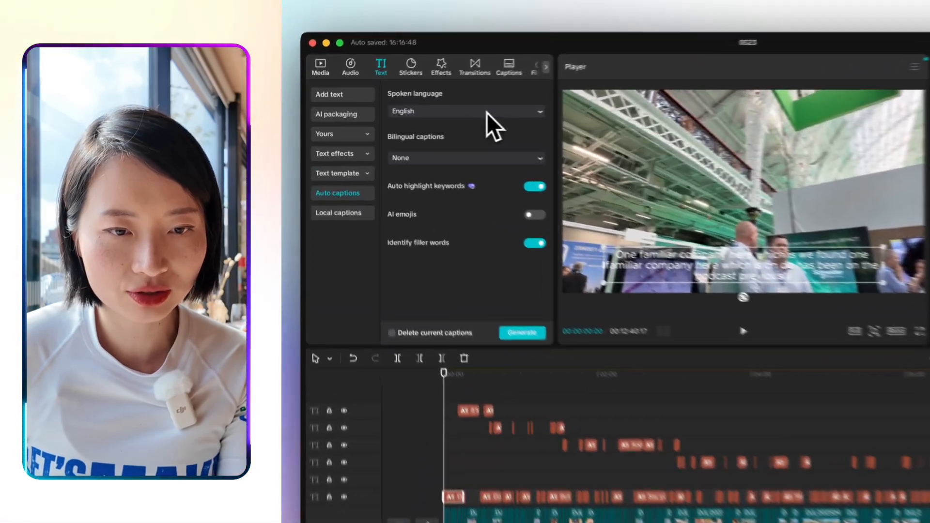
left_click(438, 112)
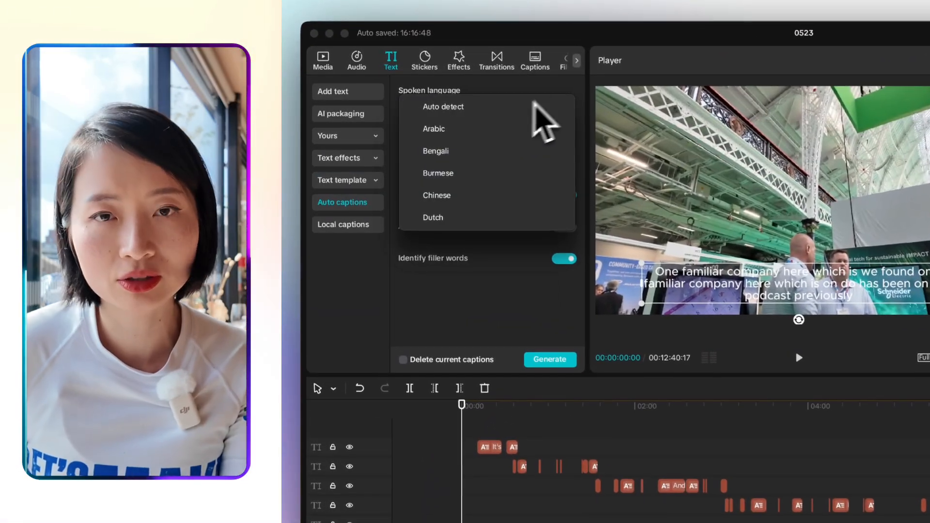
left_click(472, 101)
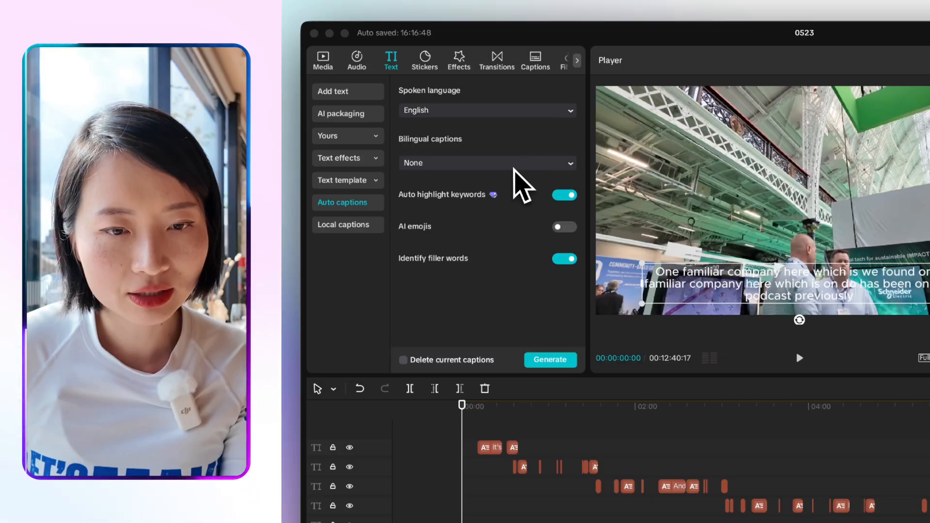
left_click(513, 163)
left_click(517, 139)
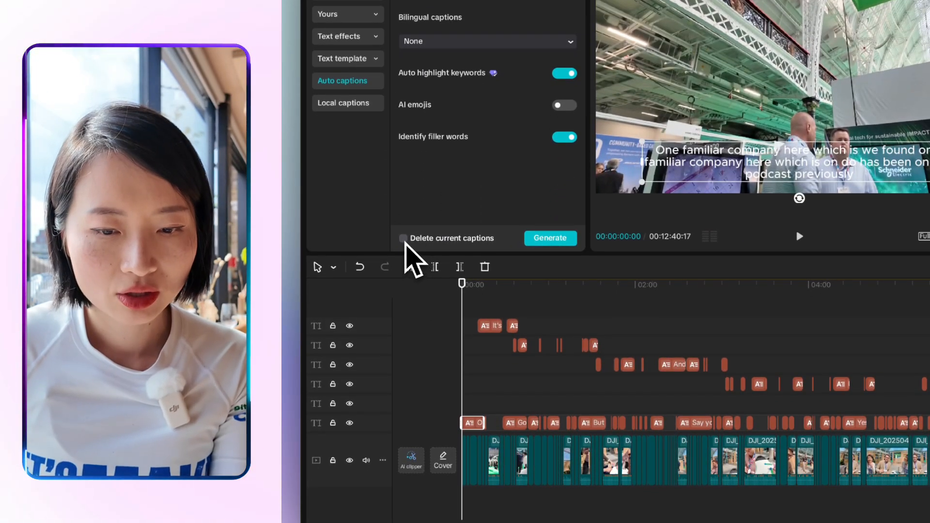
left_click(404, 239)
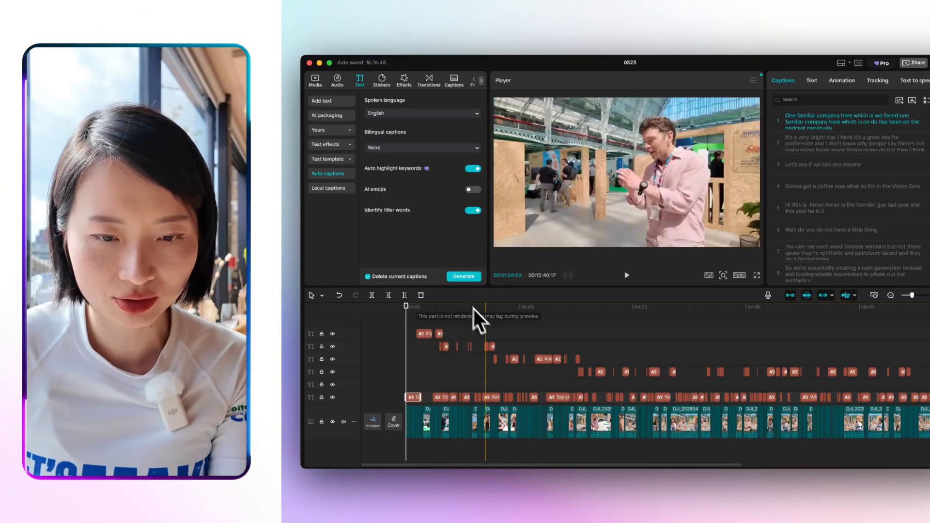
left_click(472, 275)
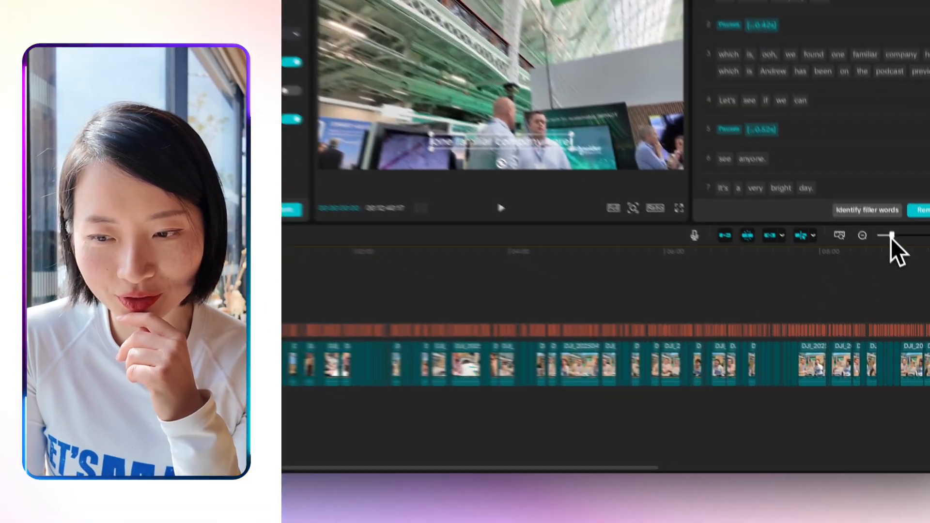
Play back the captioned opening up to about 00:00:27 at a larger timeline scale to check the cuts.
left_click_drag(912, 295, 904, 295)
left_click_drag(873, 213, 900, 211)
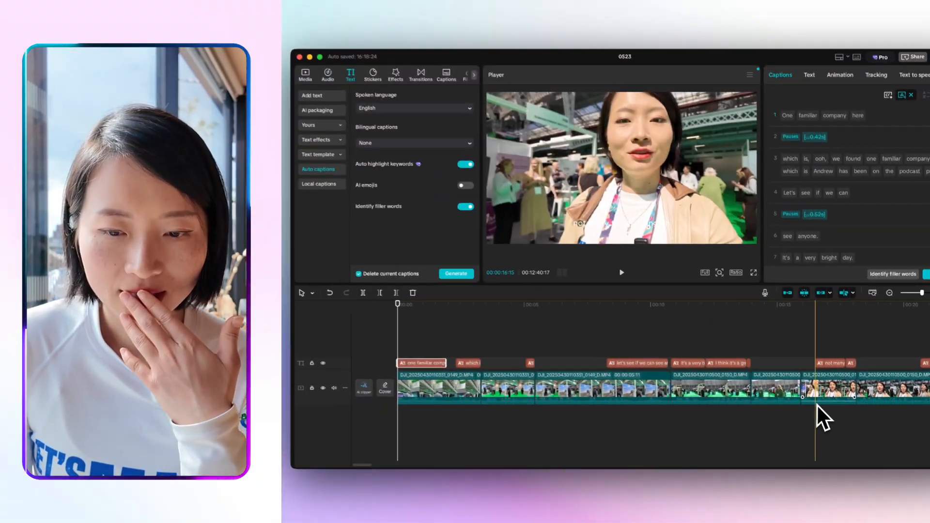
scroll(791, 398, "right", 5)
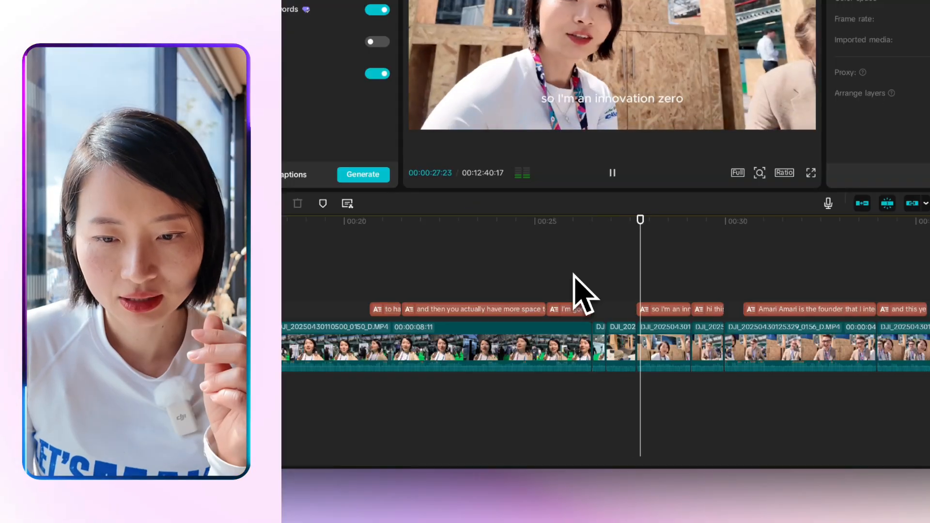
key("space")
left_click(601, 269)
key("space")
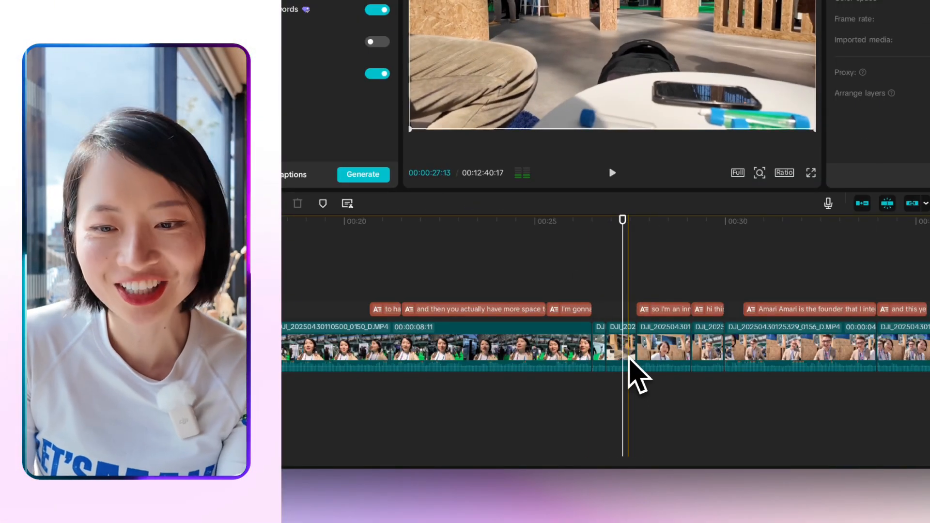
Try deleting the short 0155 clip near 00:00:27 and extending the short clip before it, and undo both edits.
left_click(629, 359)
key("Delete")
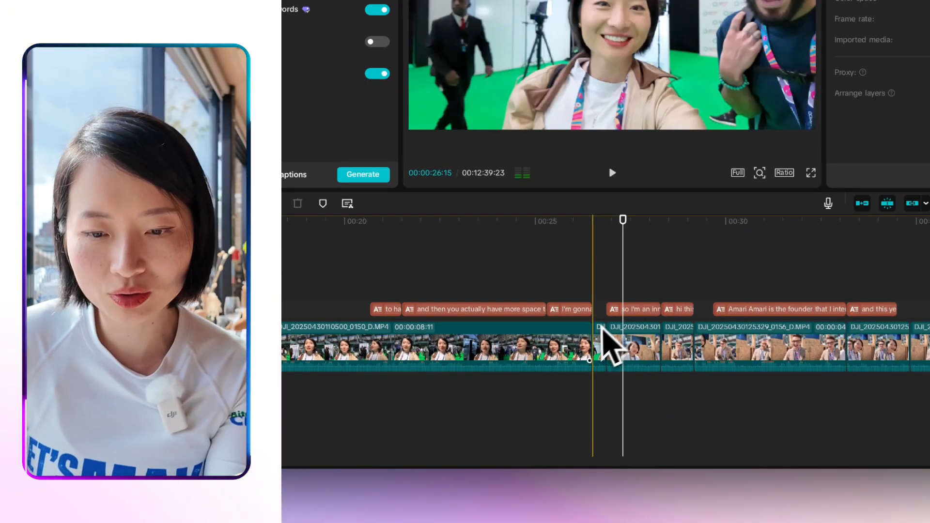
left_click_drag(605, 342, 729, 342)
key("ctrl+z")
key("ctrl+z")
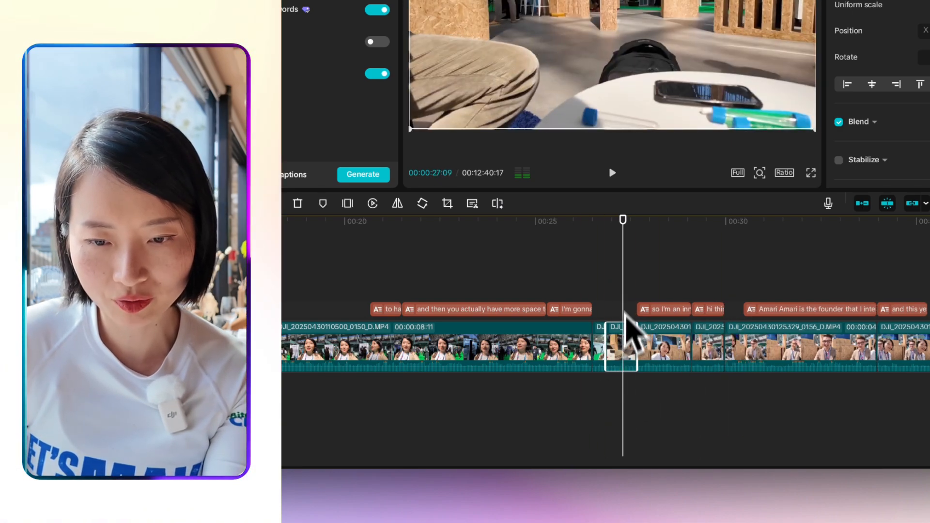
Extend the start of the 0155 clip near 00:00:27 by about 2.5 seconds to restore cut footage, and select the clip.
left_click_drag(609, 339, 513, 342)
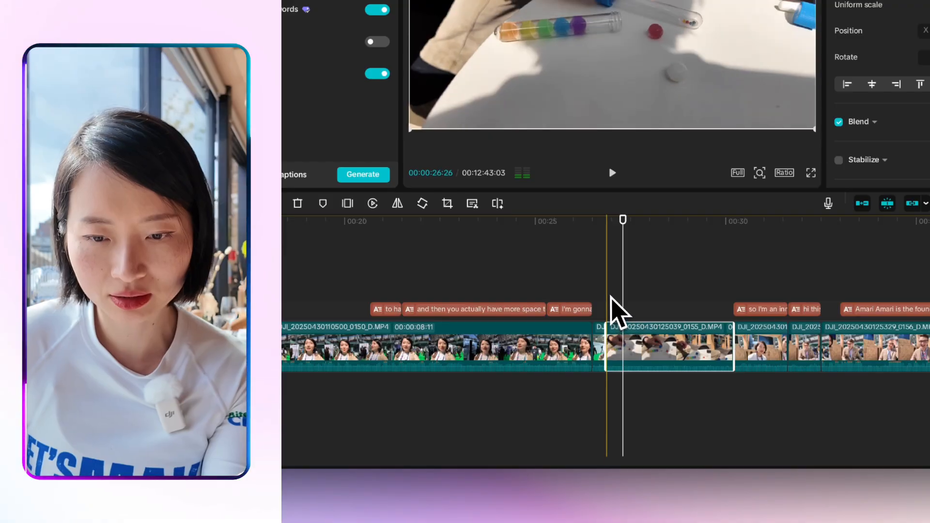
left_click(610, 296)
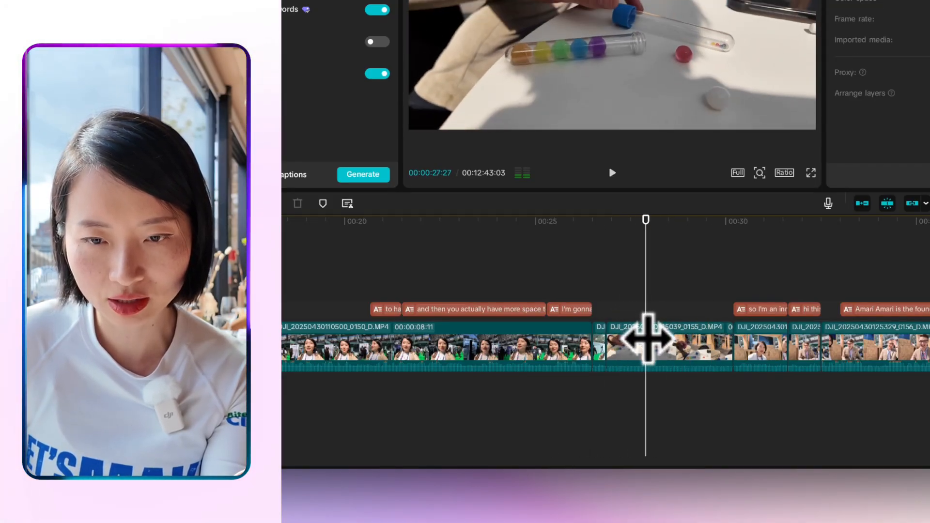
left_click(647, 339)
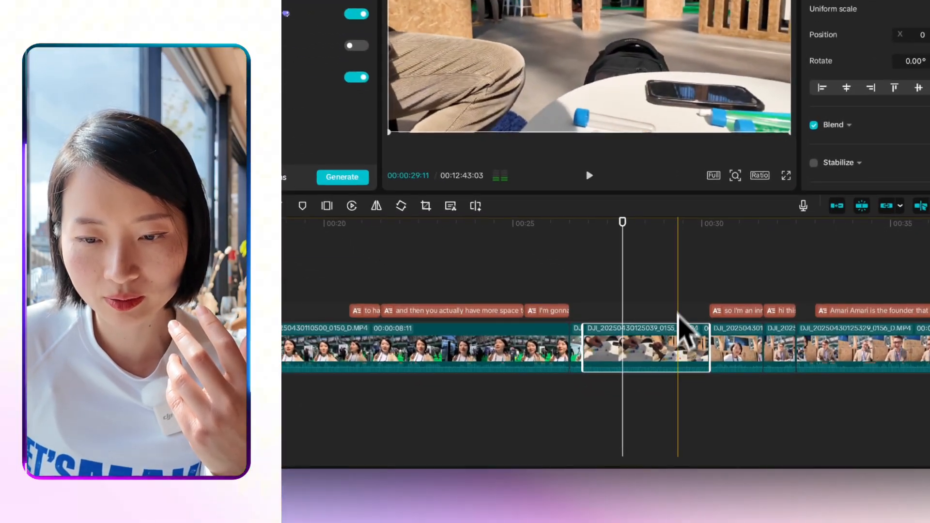
Trim the end of the extended 0155 clip back to about 00:00:28:17, removing the footage after the playhead up to the next clip.
left_click(685, 353)
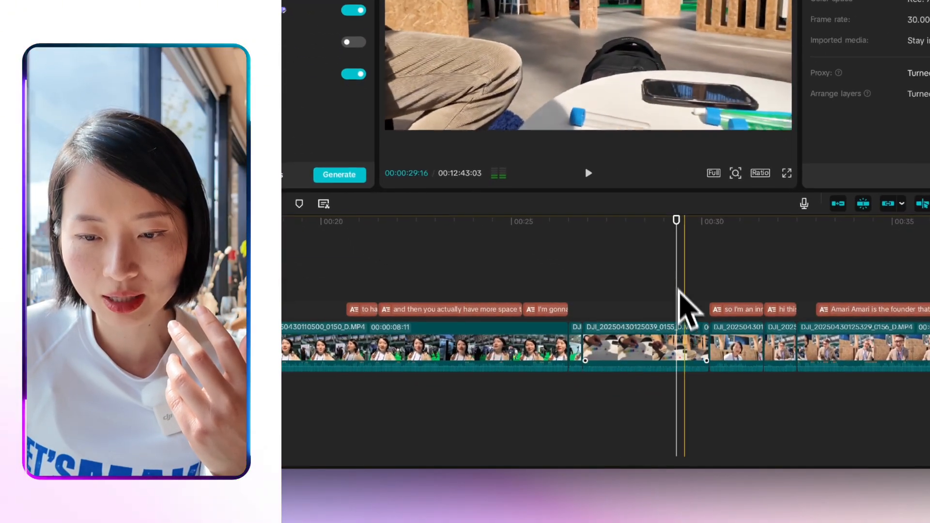
left_click(684, 357)
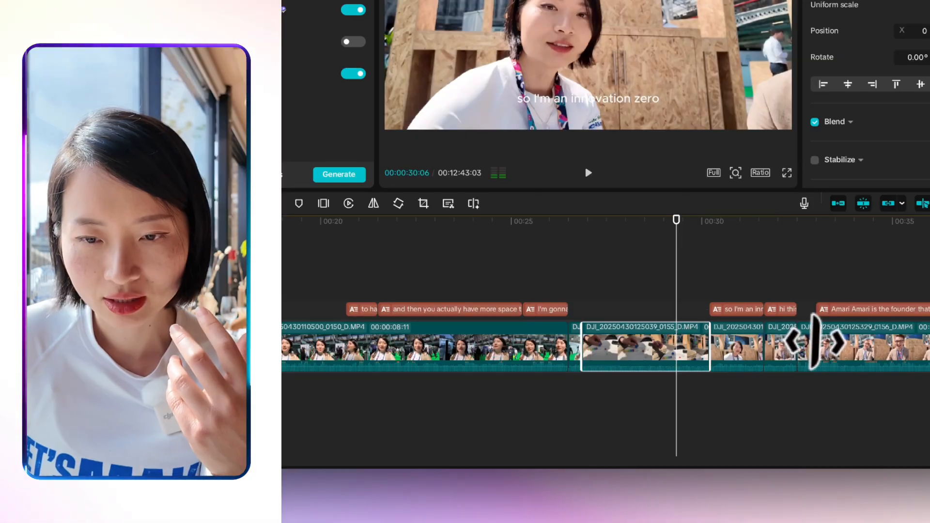
left_click(664, 307)
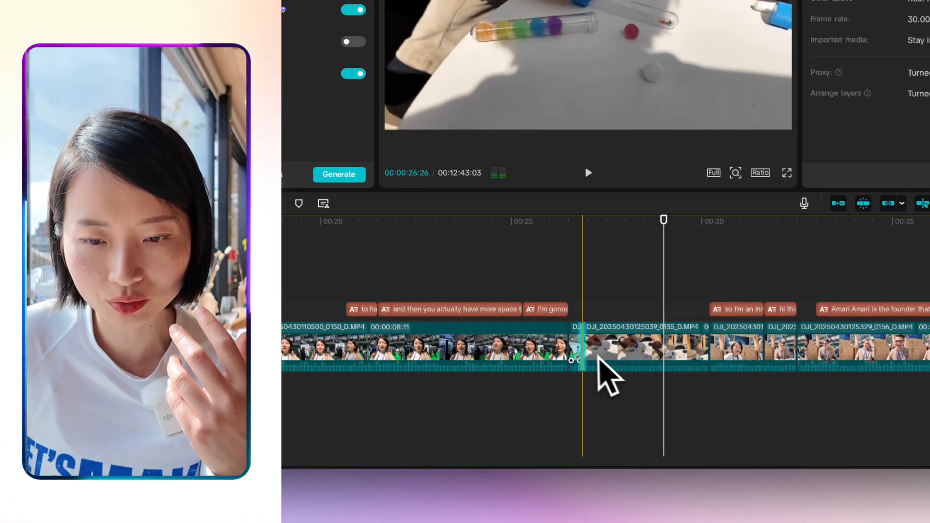
left_click(597, 356)
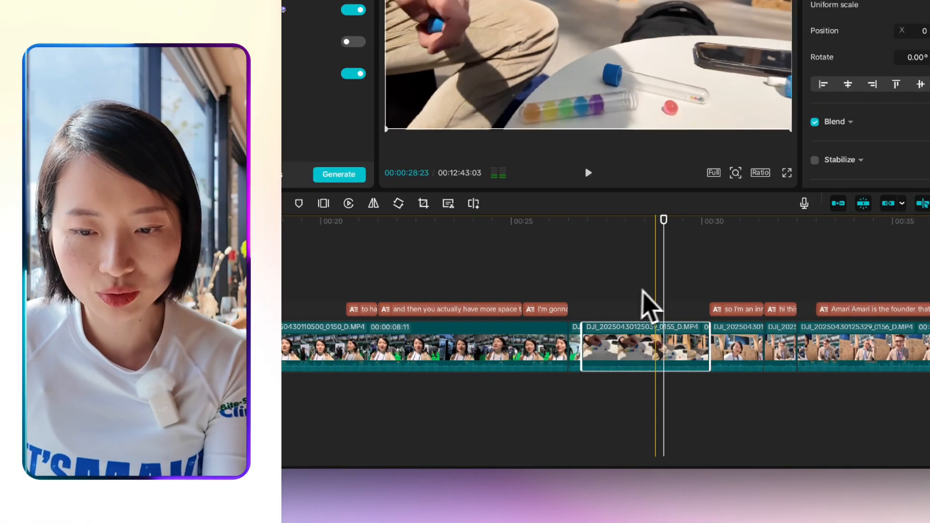
left_click(655, 289)
left_click(647, 284)
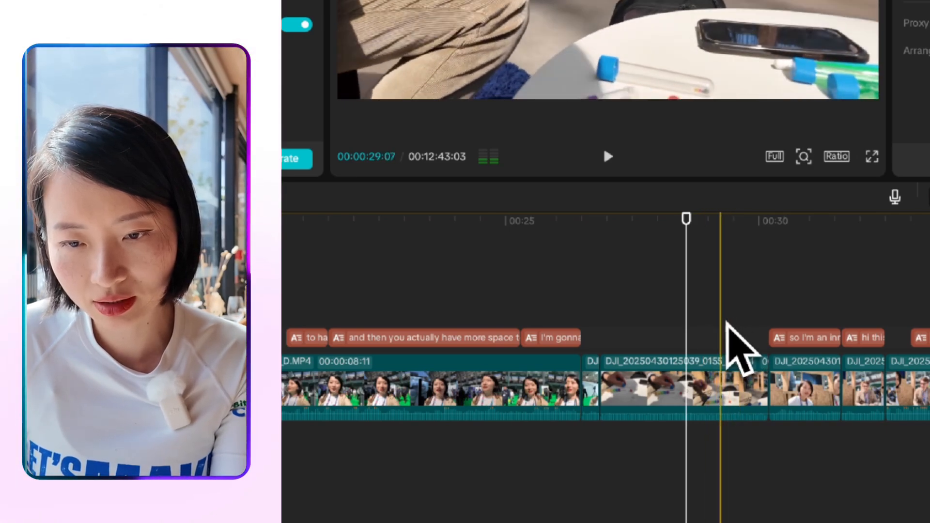
key("w")
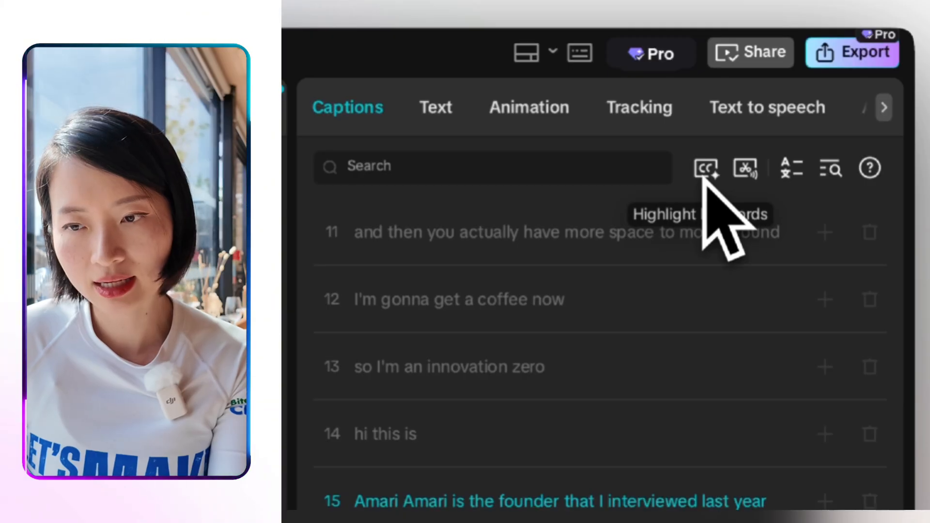
Highlight keywords in the captions automatically, overwriting the selected keywords, and play back from the caption "creating the next generation" to check them.
left_click(704, 174)
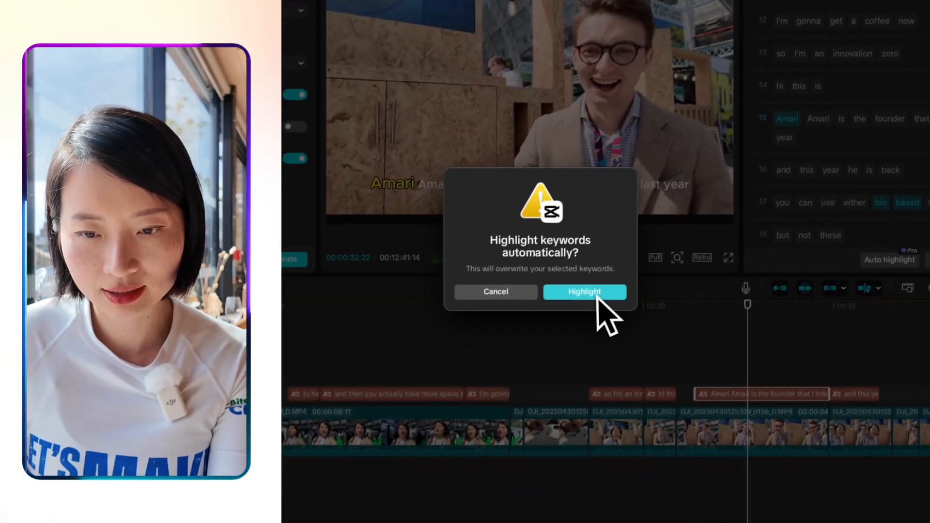
left_click(596, 295)
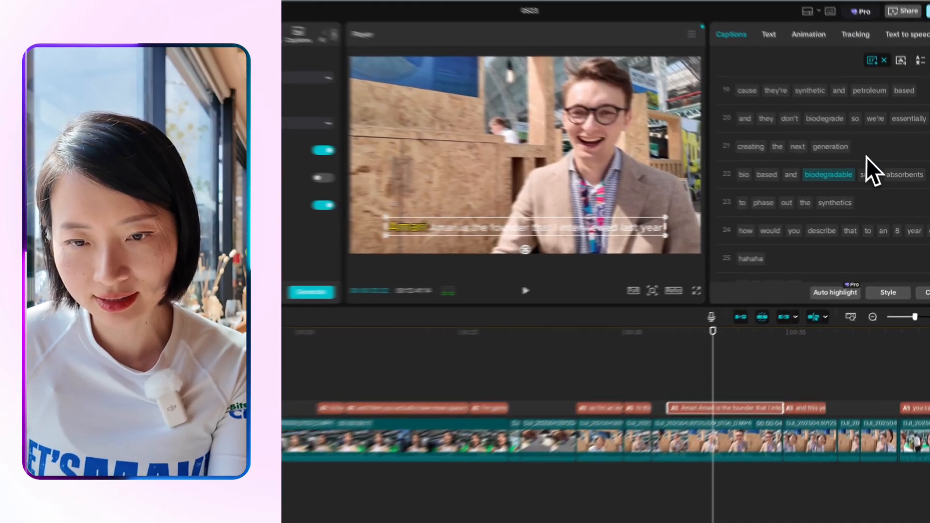
left_click(900, 170)
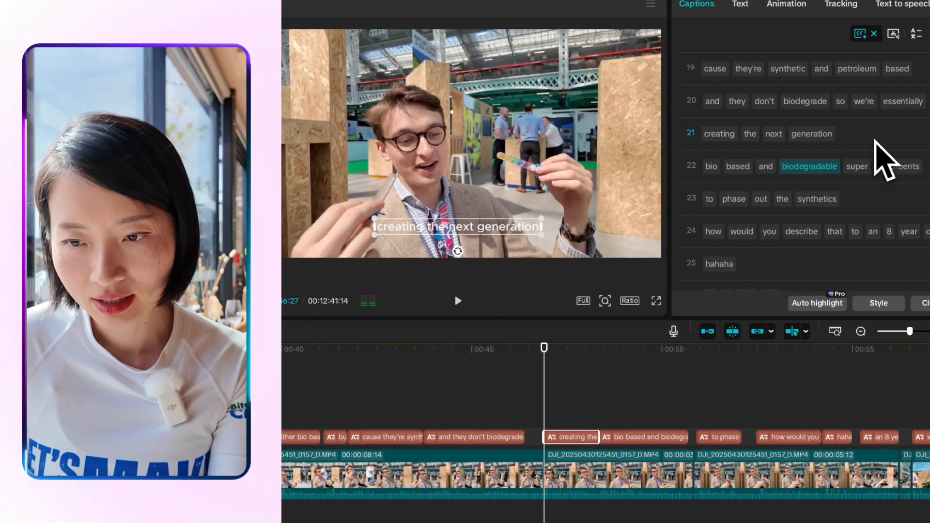
key("space")
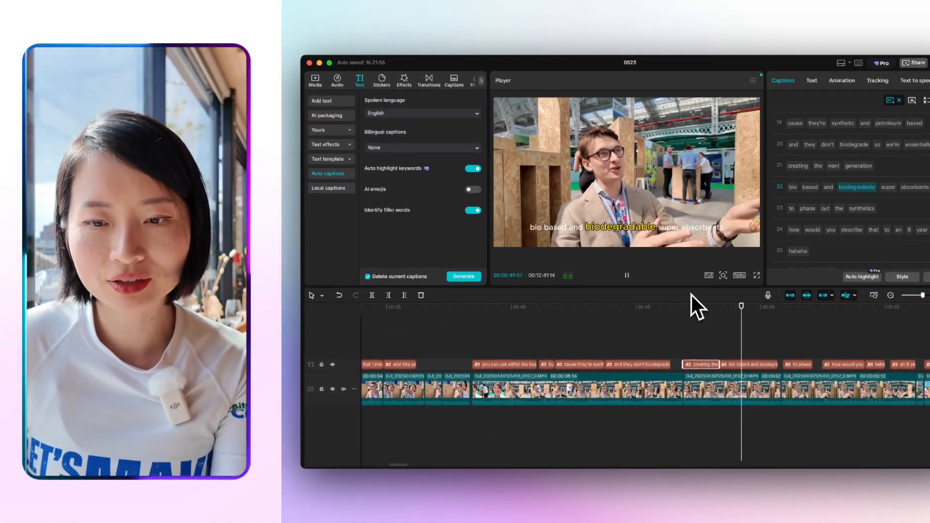
key("space")
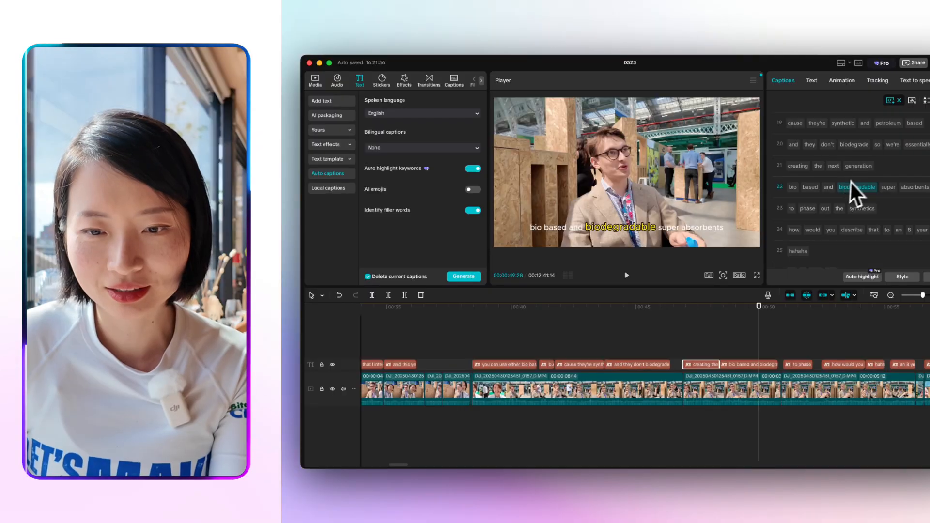
Mark the word "progressively" in caption 63 as a highlighted keyword.
scroll(847, 220, "down", 10)
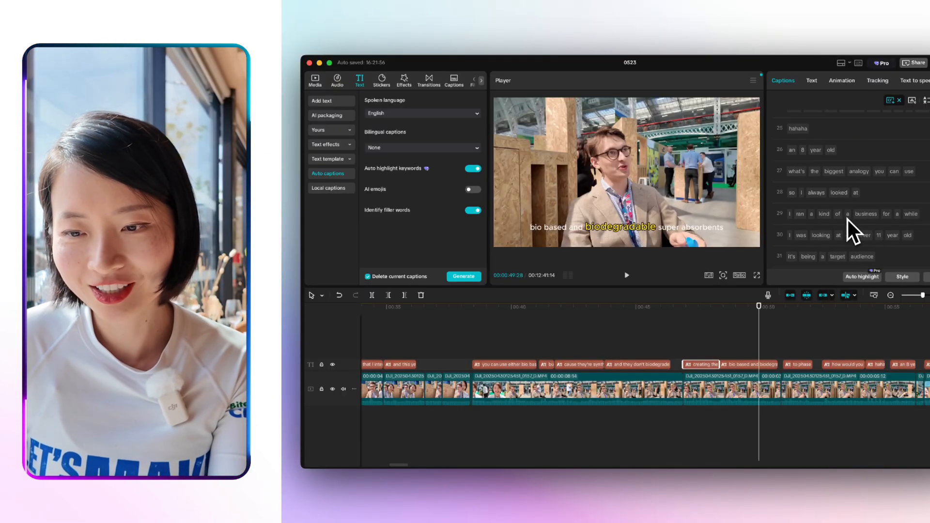
scroll(848, 220, "down", 12)
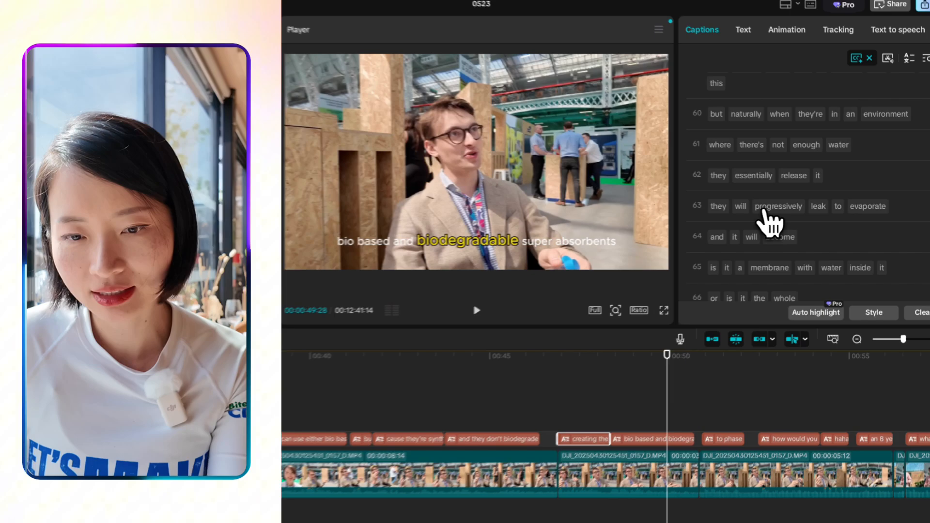
left_click(763, 210)
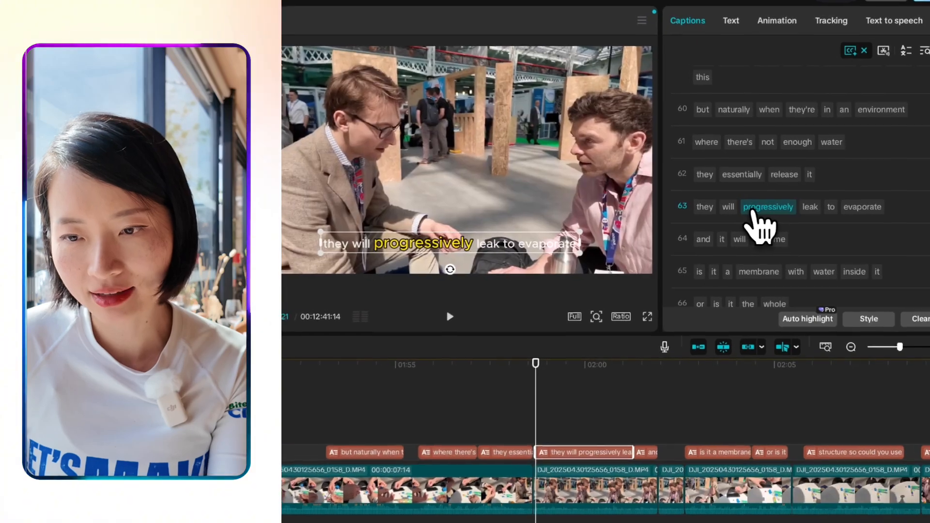
Look over the caption text templates, and select the caption "they will progressively leak to evaporate" near 00:02:00.
left_click(804, 147)
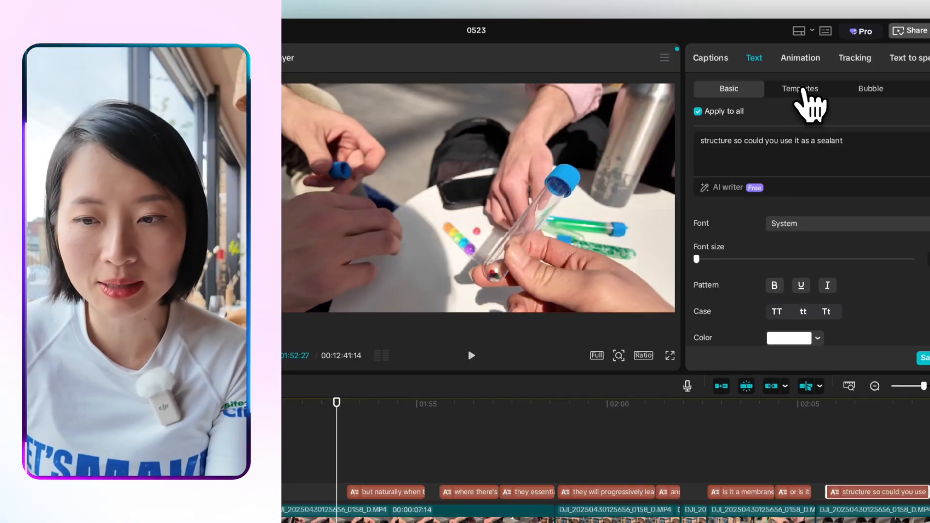
left_click(807, 104)
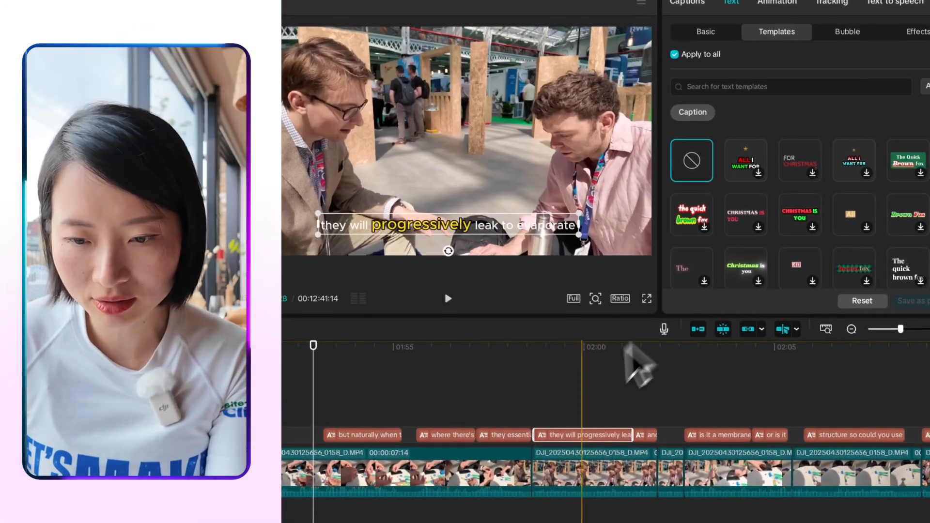
left_click(621, 361)
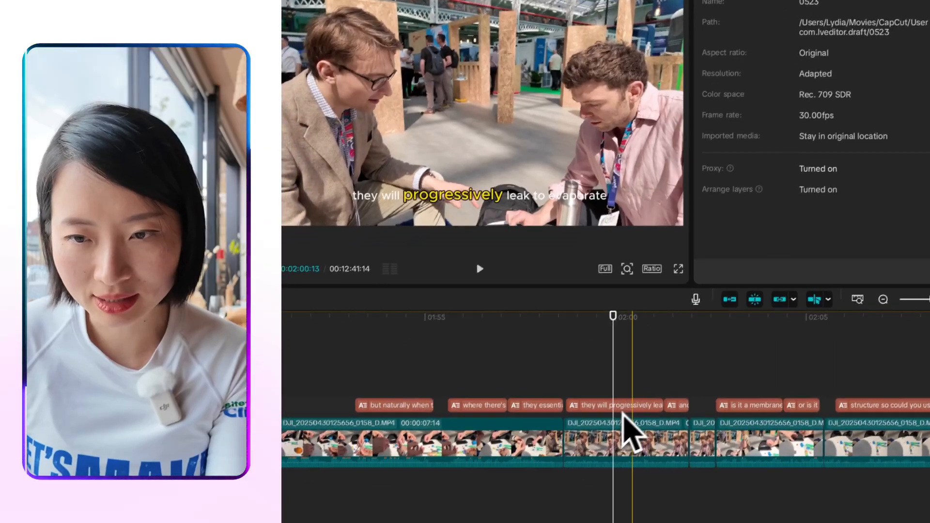
left_click(624, 408)
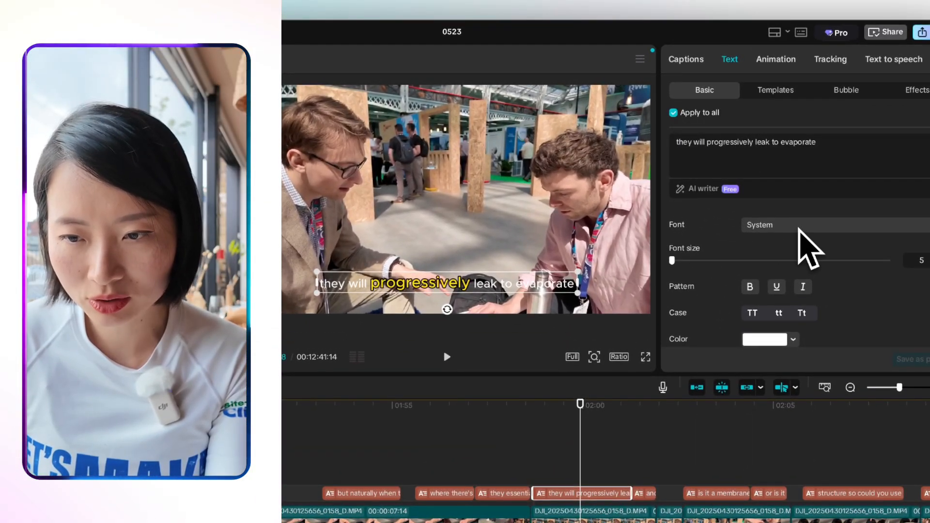
Set all captions to the boxed cut-out capital letter font listed between TREND and Manier, and check it on the captions near 00:02:00.
left_click(798, 225)
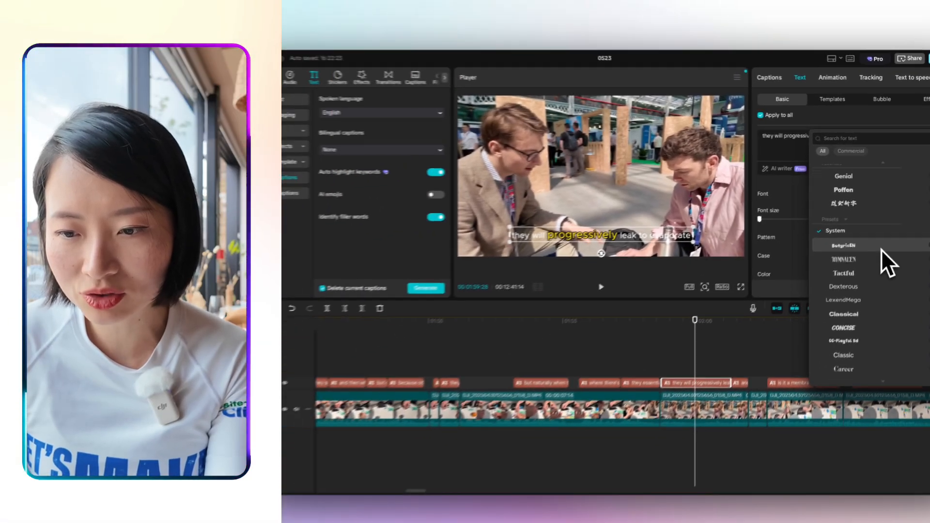
scroll(842, 356, "down", 5)
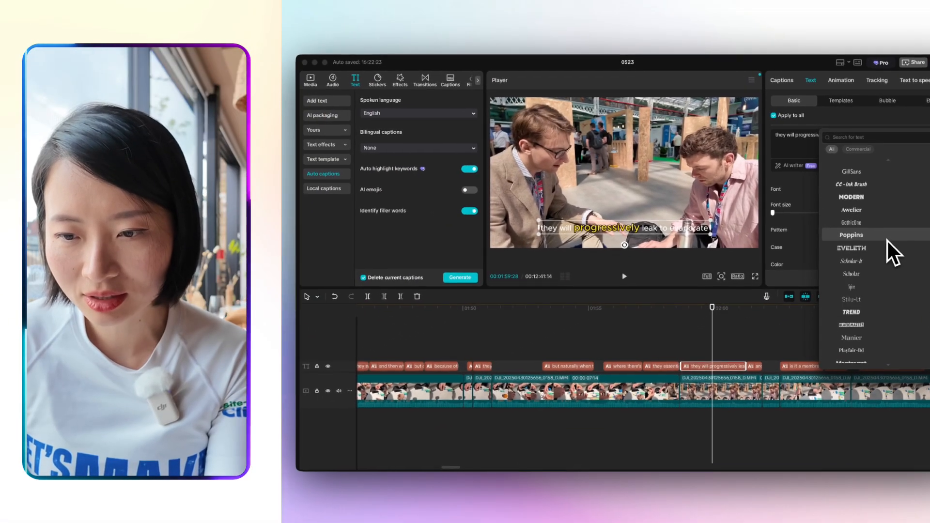
scroll(887, 240, "down", 10)
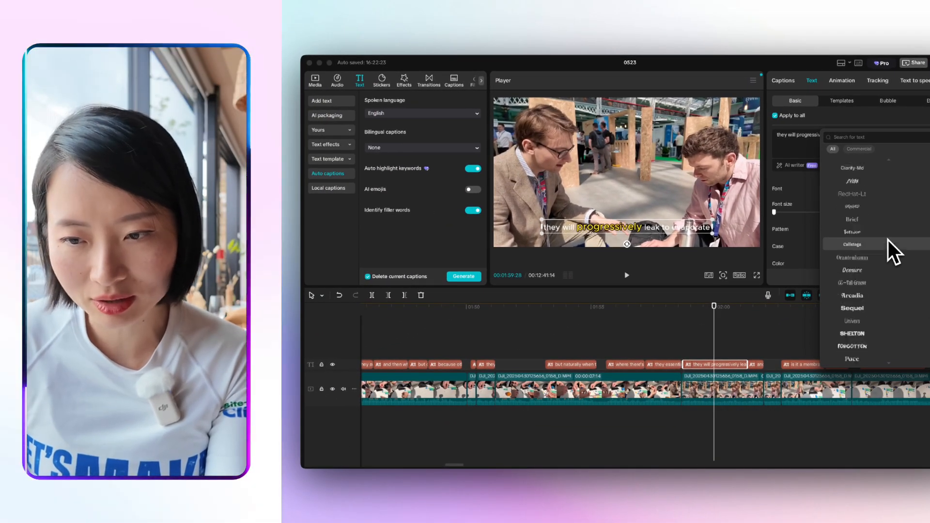
scroll(888, 239, "down", 10)
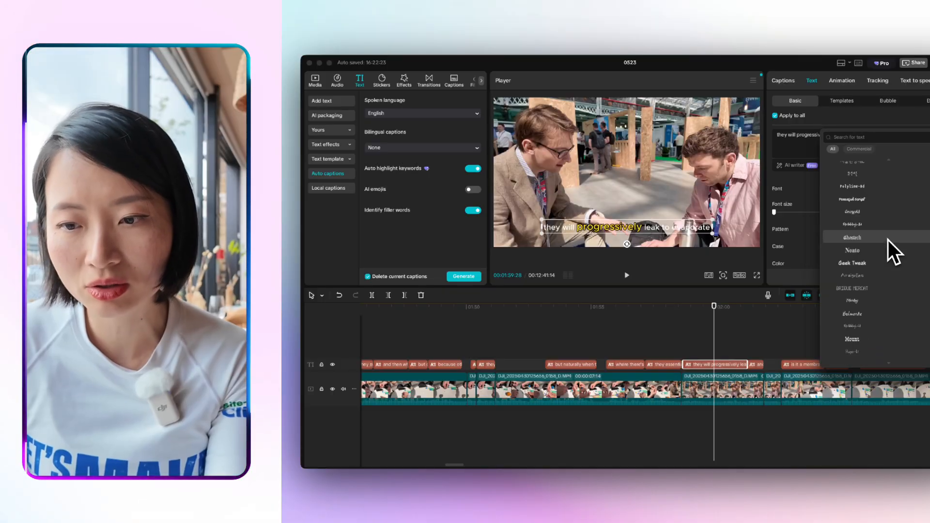
scroll(888, 240, "down", 4)
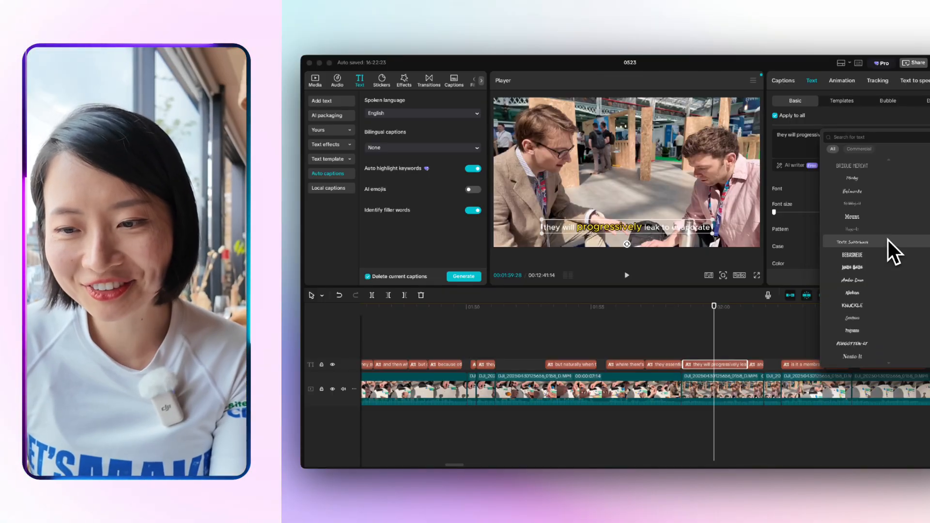
scroll(888, 240, "down", 6)
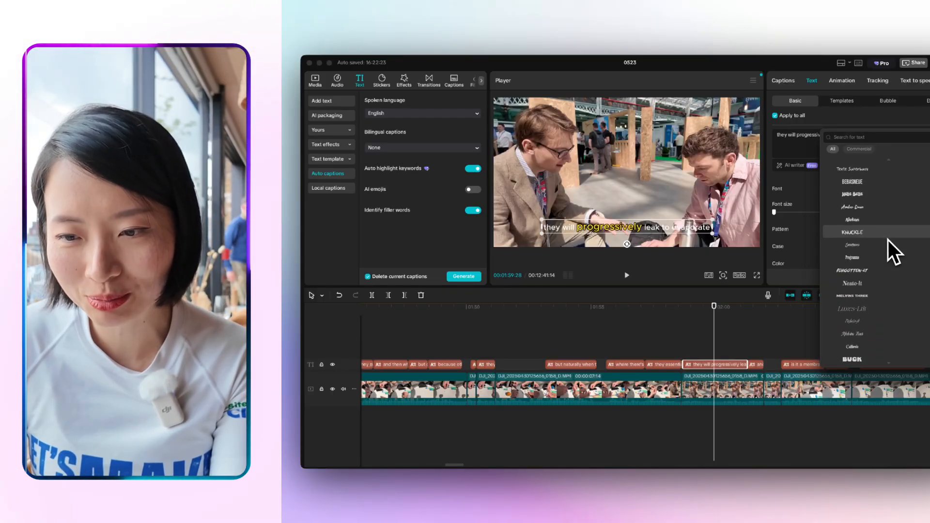
scroll(888, 240, "up", 15)
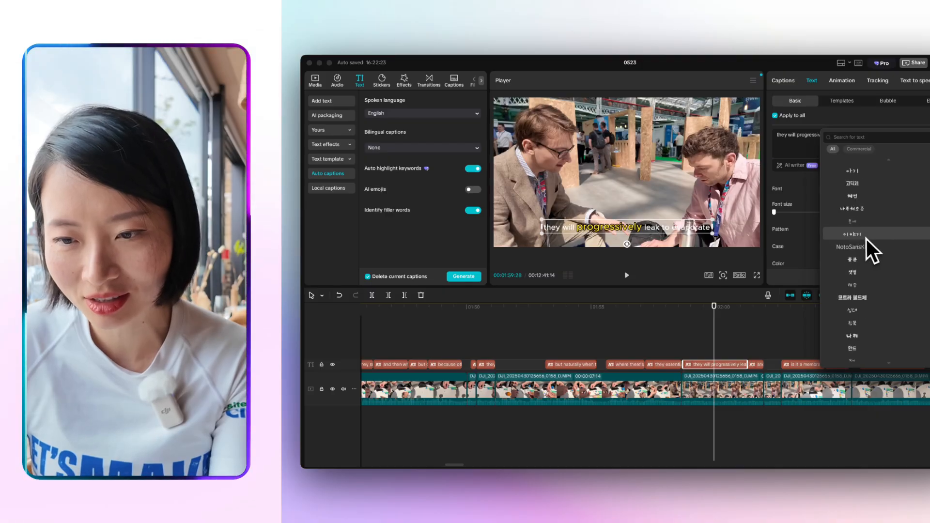
scroll(877, 225, "up", 10)
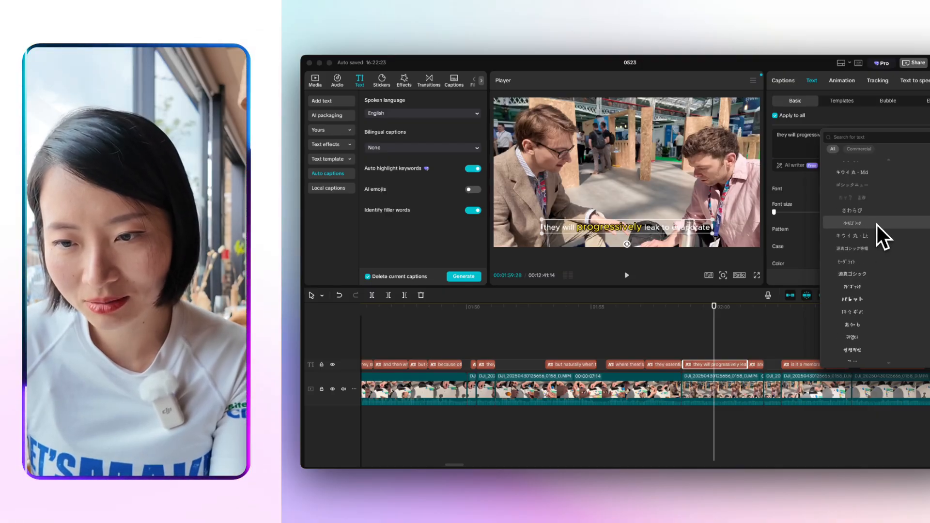
scroll(872, 228, "up", 10)
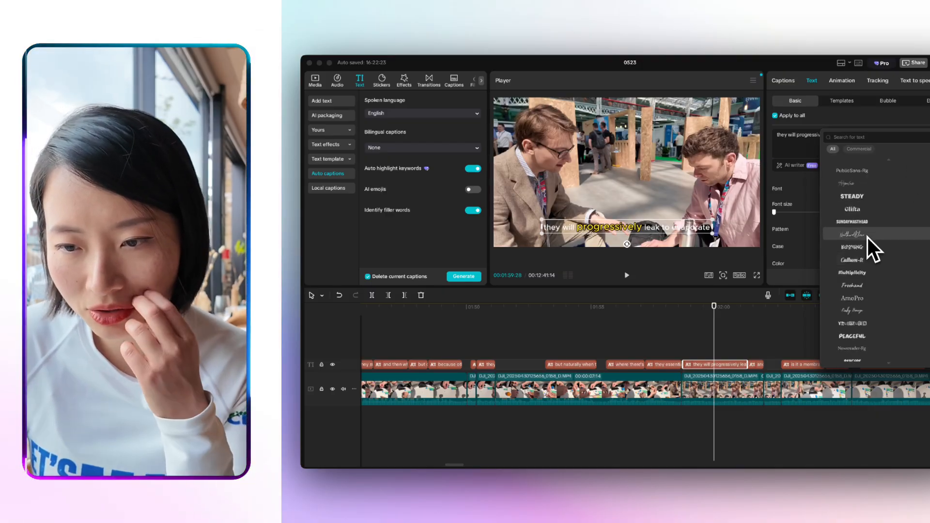
scroll(867, 237, "up", 10)
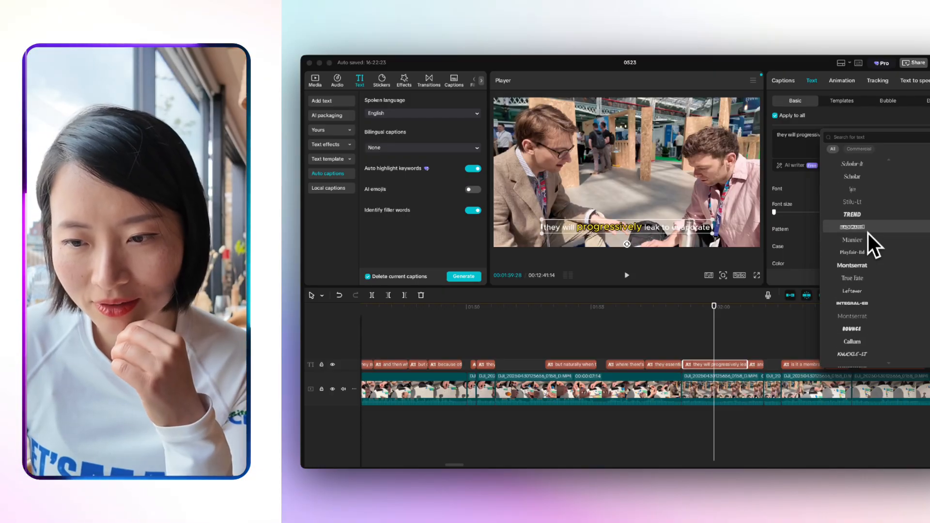
left_click(875, 221)
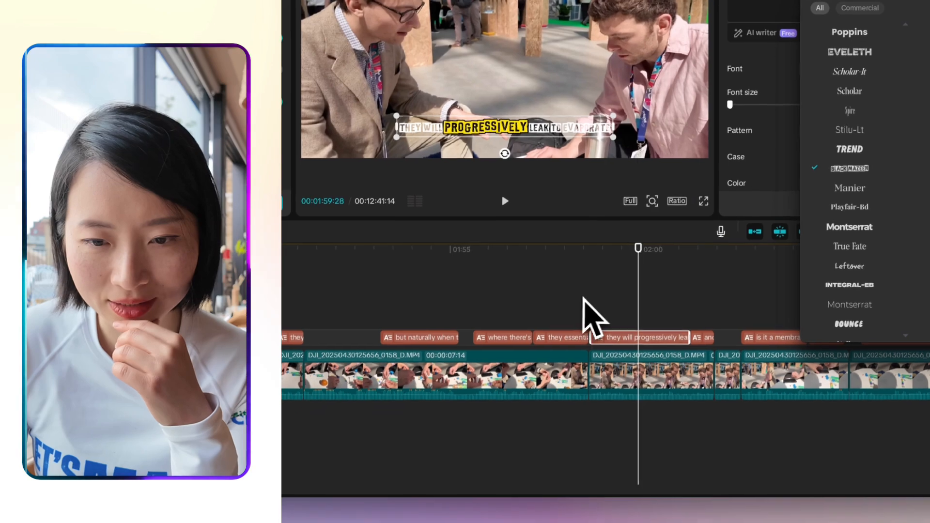
left_click(566, 341)
left_click(569, 286)
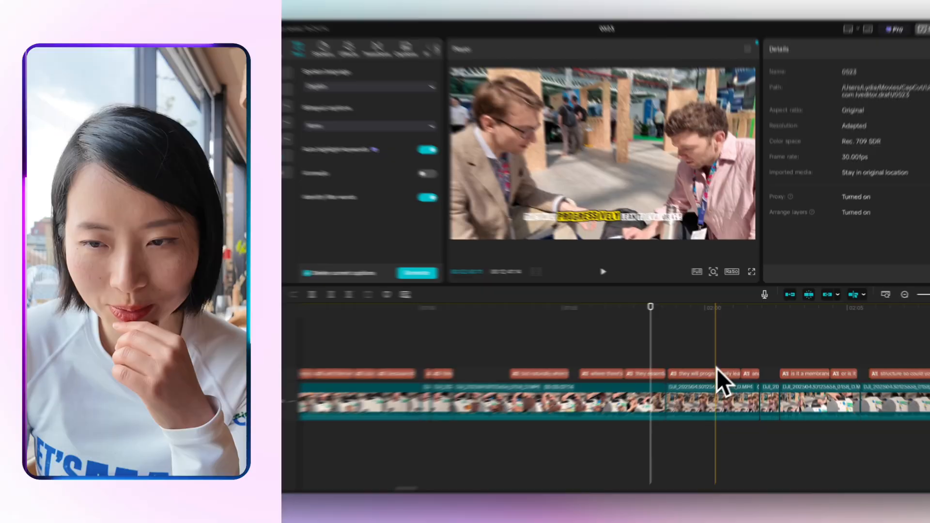
Choose the white-and-red "All I want for" caption template for all captions, and play back the opening to about 00:00:13.
left_click(717, 365)
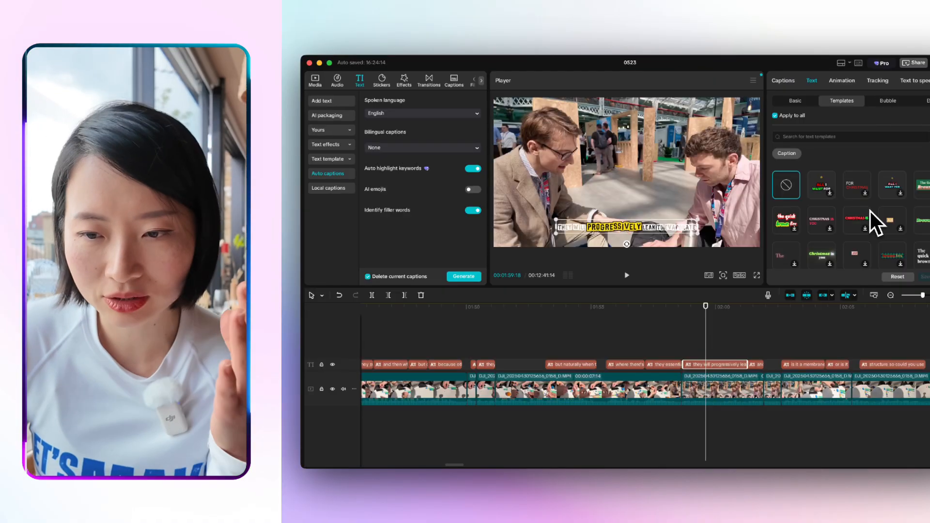
scroll(870, 212, "down", 5)
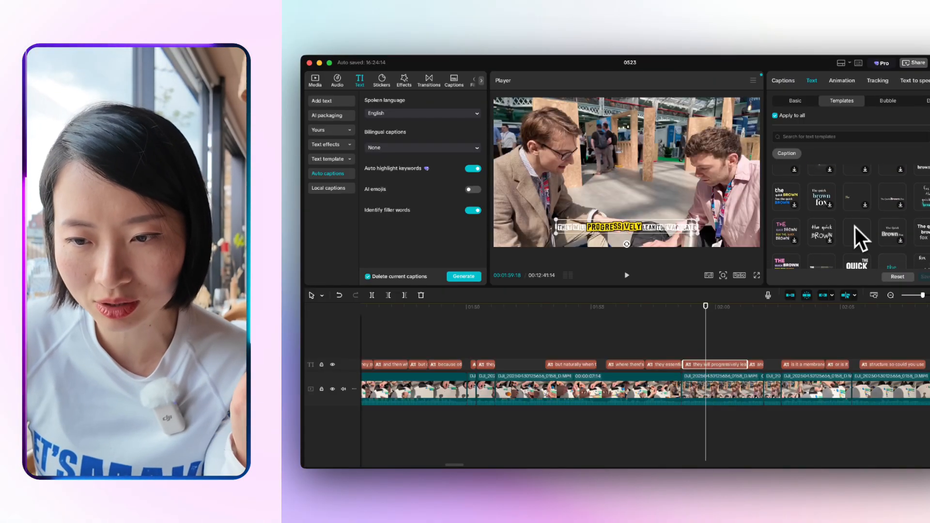
scroll(852, 230, "up", 2)
left_click(822, 217)
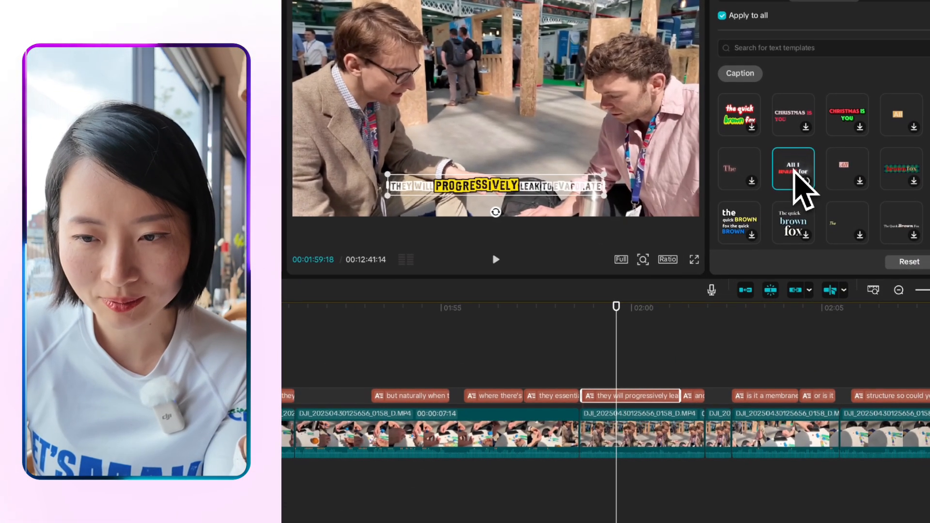
scroll(795, 171, "up", 2)
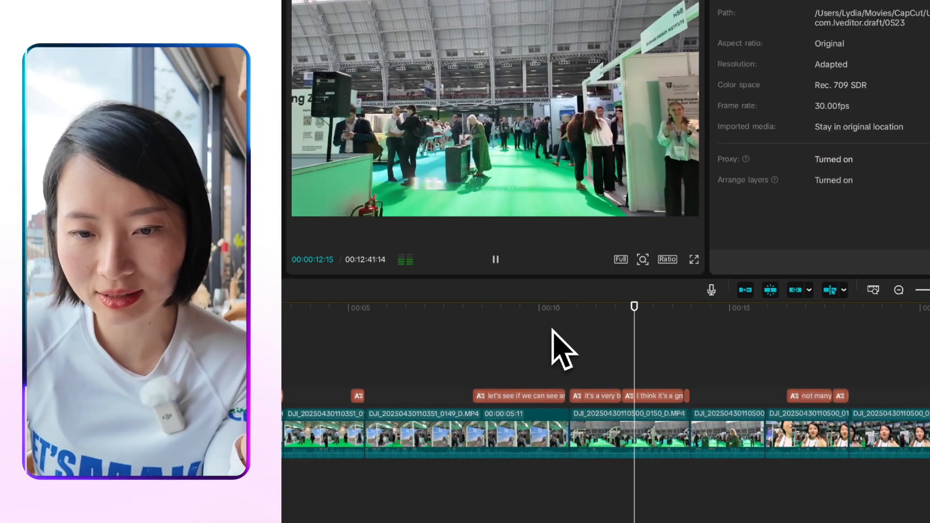
key("space")
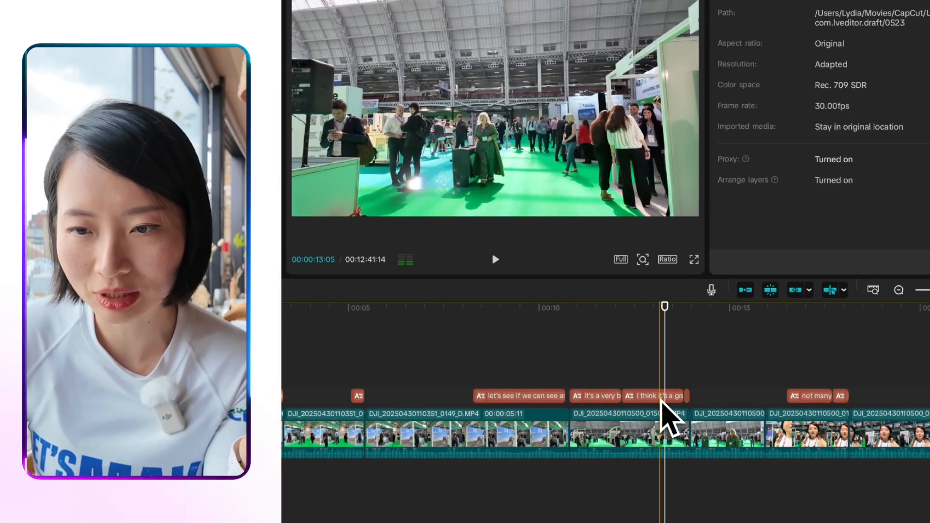
Select the caption "I think it's a great day for conference" and look over the caption text templates.
left_click(661, 397)
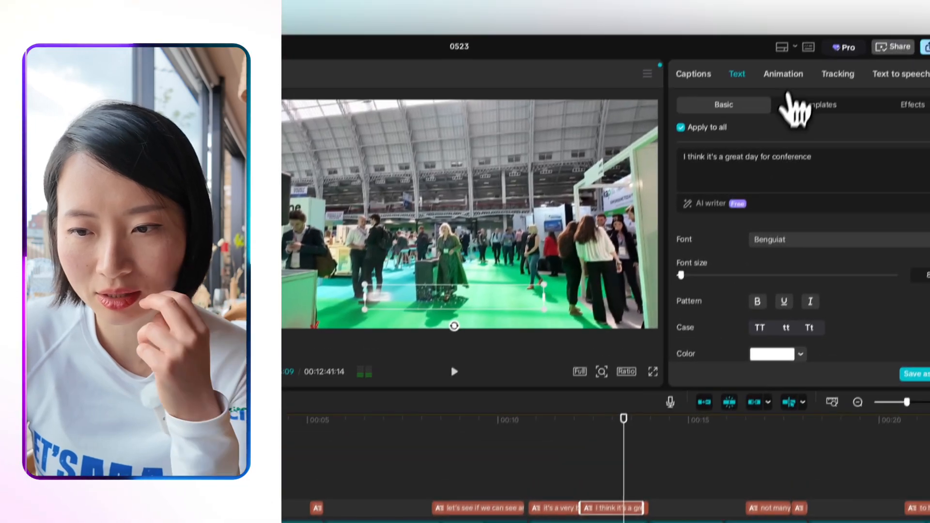
left_click(853, 2)
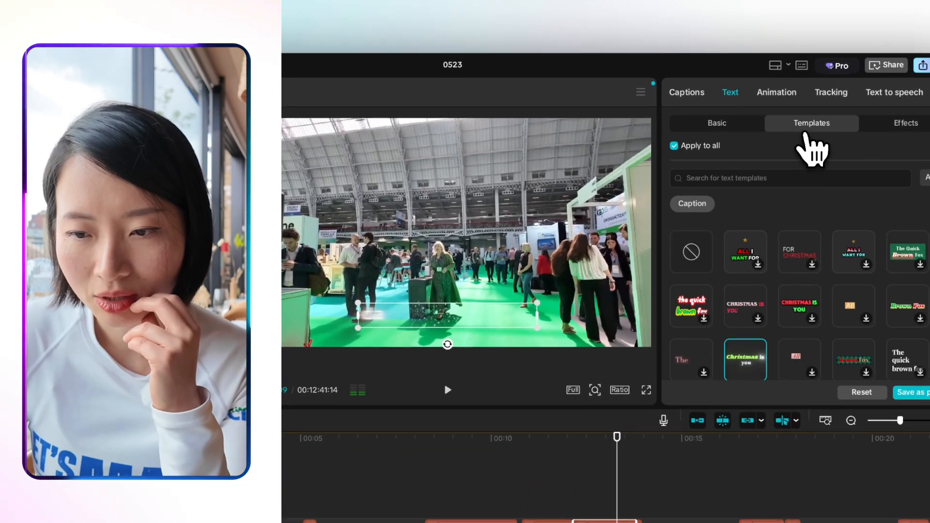
scroll(810, 218, "down", 10)
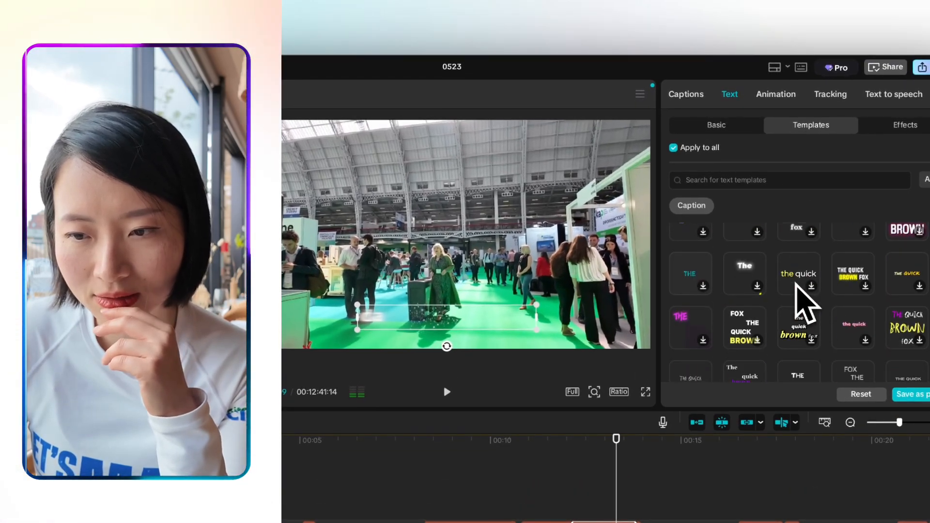
scroll(795, 284, "down", 3)
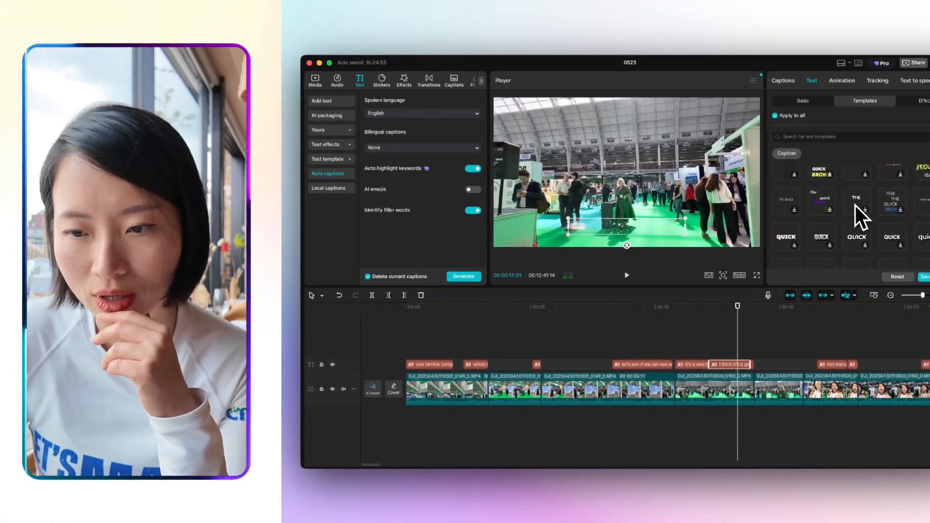
scroll(855, 205, "down", 3)
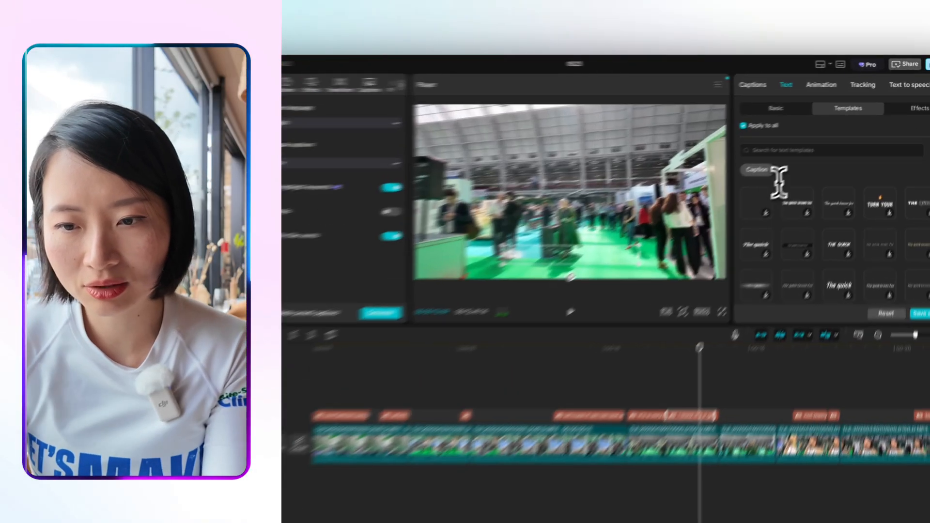
Search the text templates for "one liner".
left_click(811, 137)
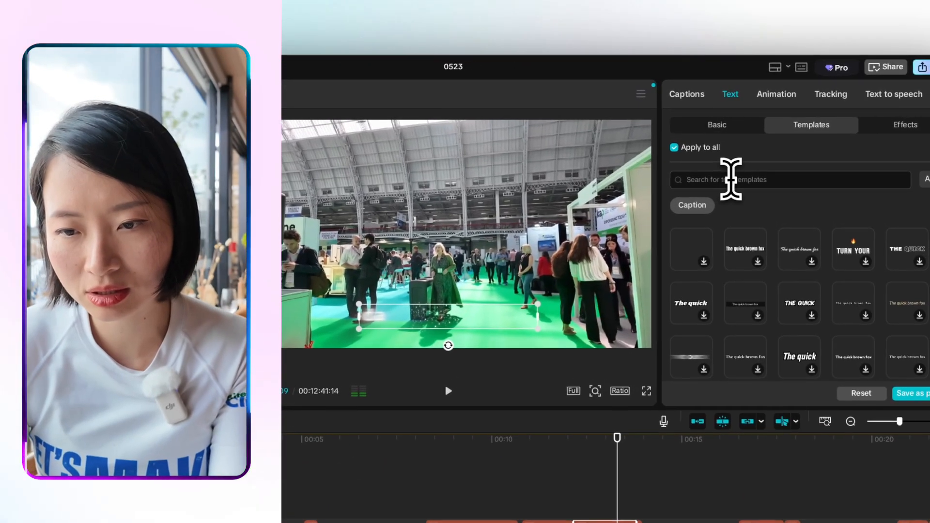
type("one liner")
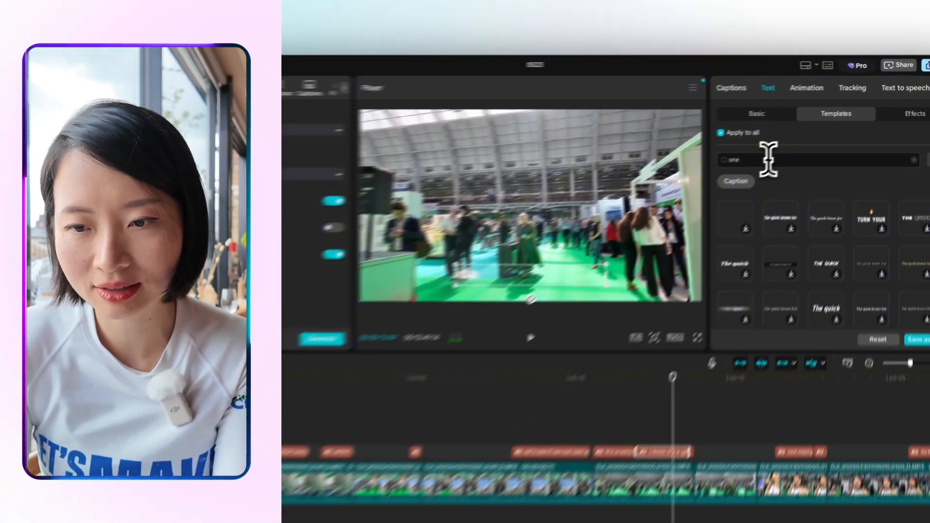
key("Return")
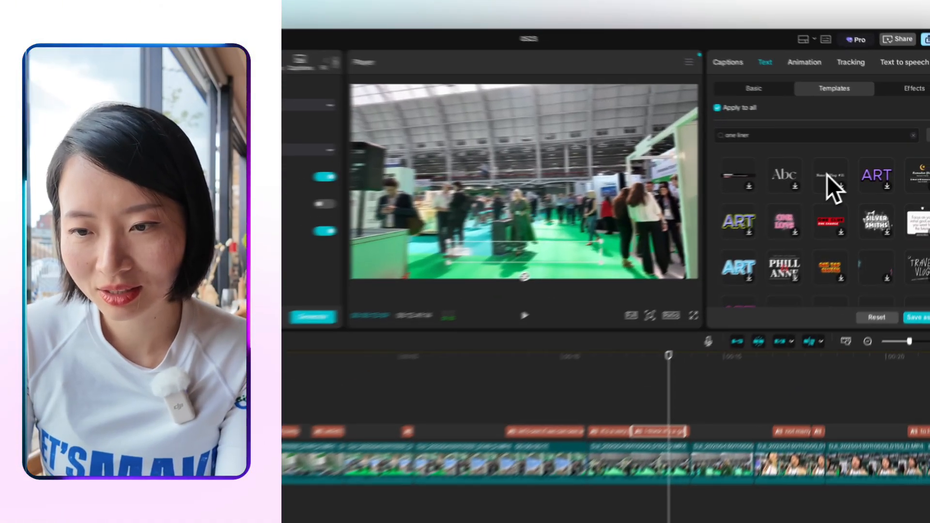
Reselect the caption "I think it's a great day for conference" and examine the full list of caption templates for a suitable style.
left_click(730, 364)
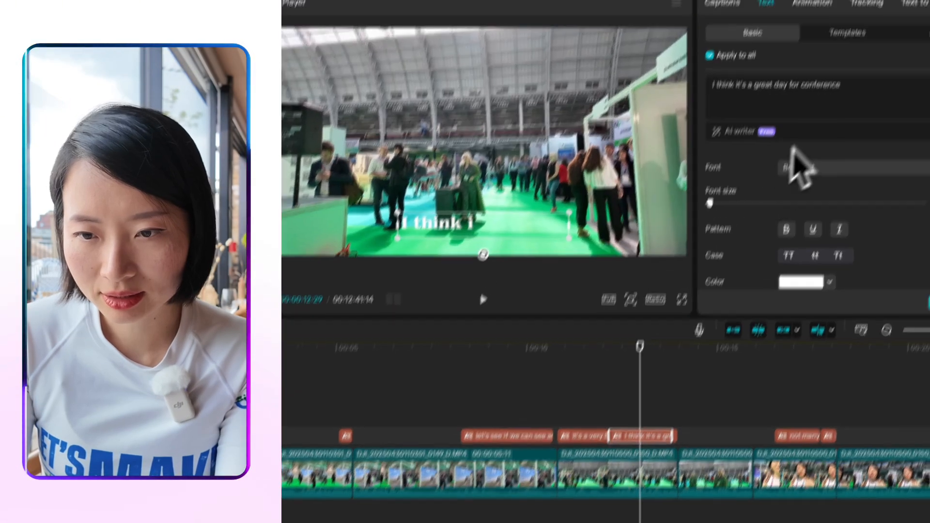
left_click(865, 101)
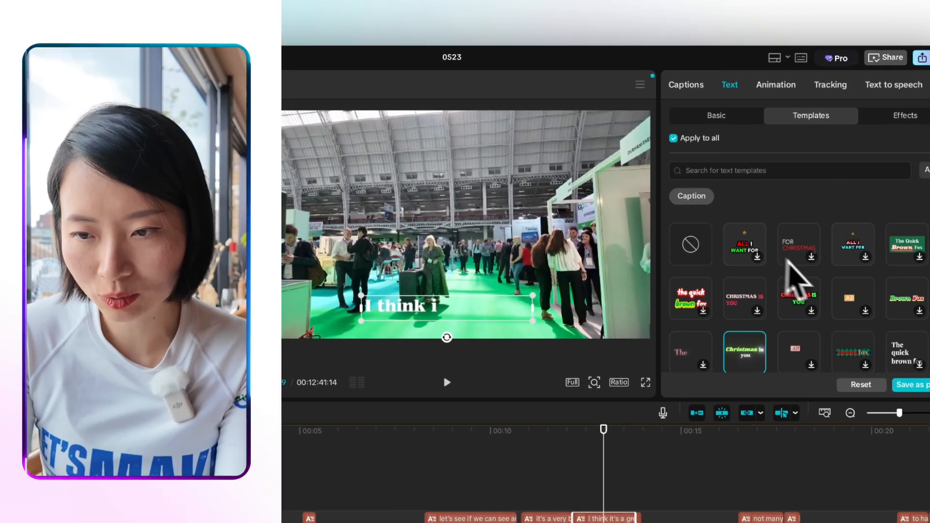
scroll(824, 300, "down", 5)
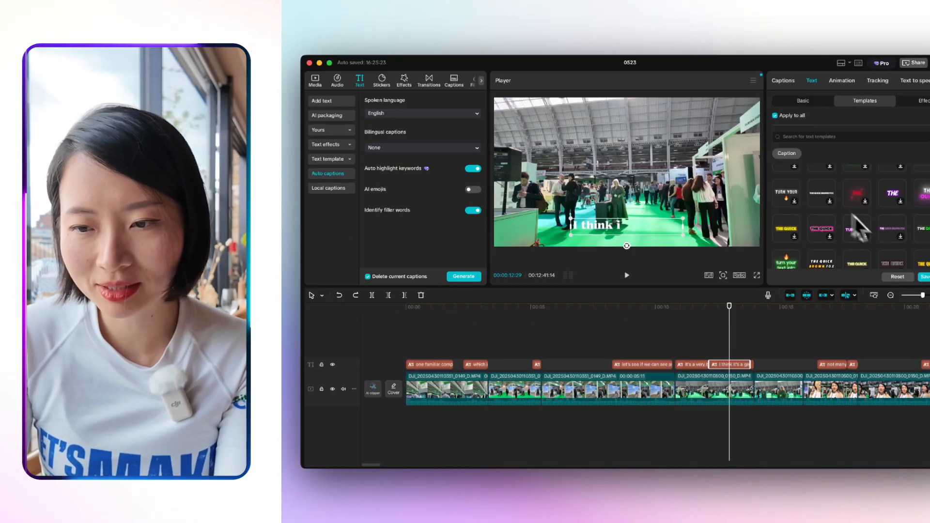
scroll(894, 240, "down", 3)
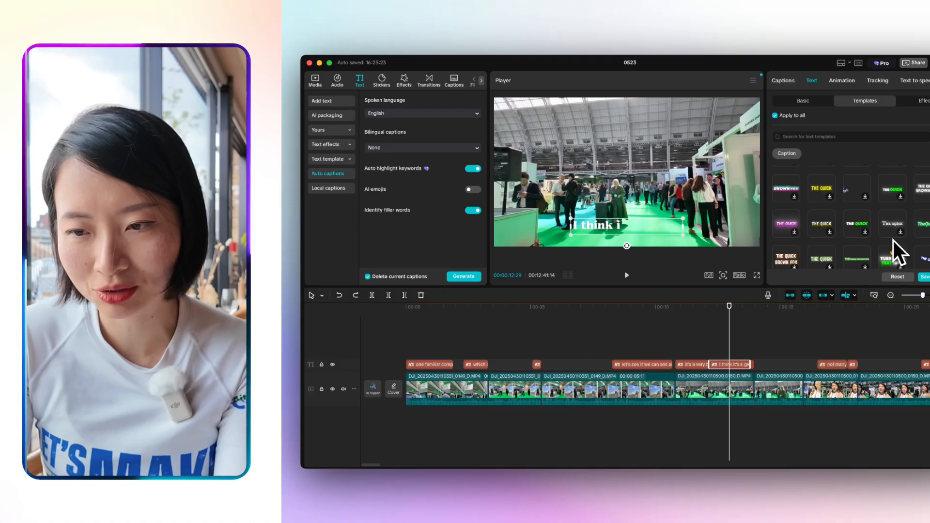
scroll(893, 239, "down", 3)
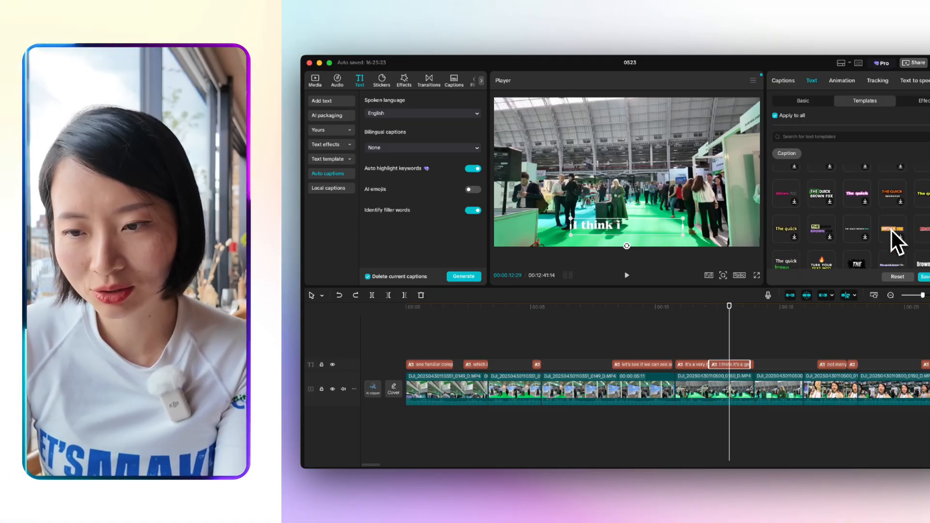
scroll(891, 231, "down", 3)
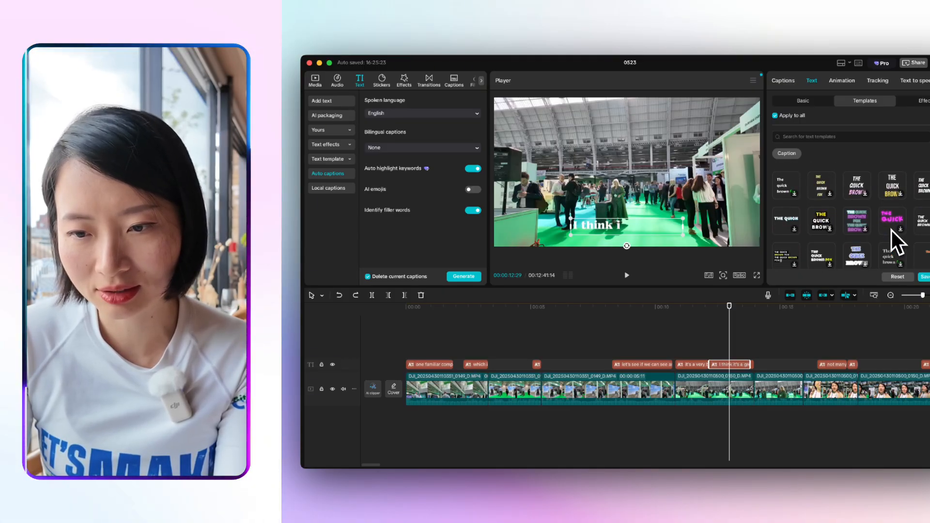
scroll(892, 230, "down", 3)
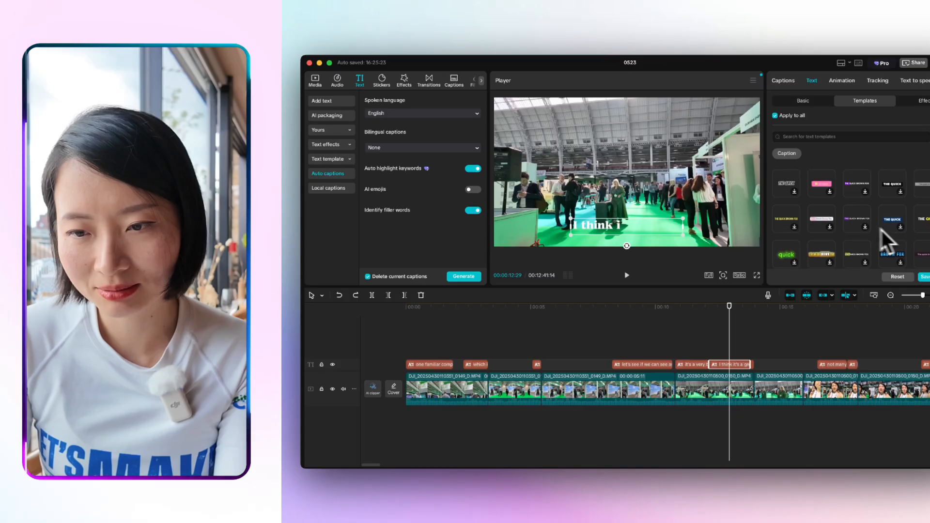
scroll(834, 223, "up", 2)
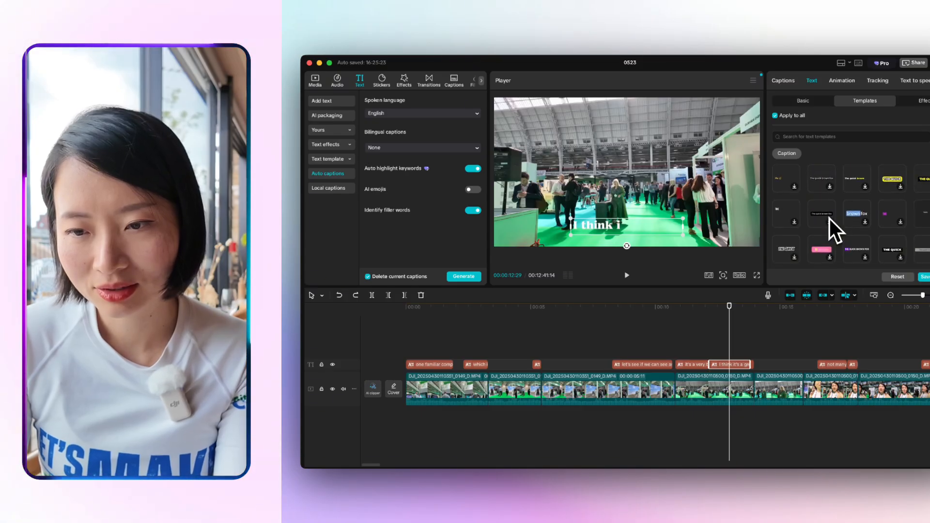
scroll(813, 211, "up", 1)
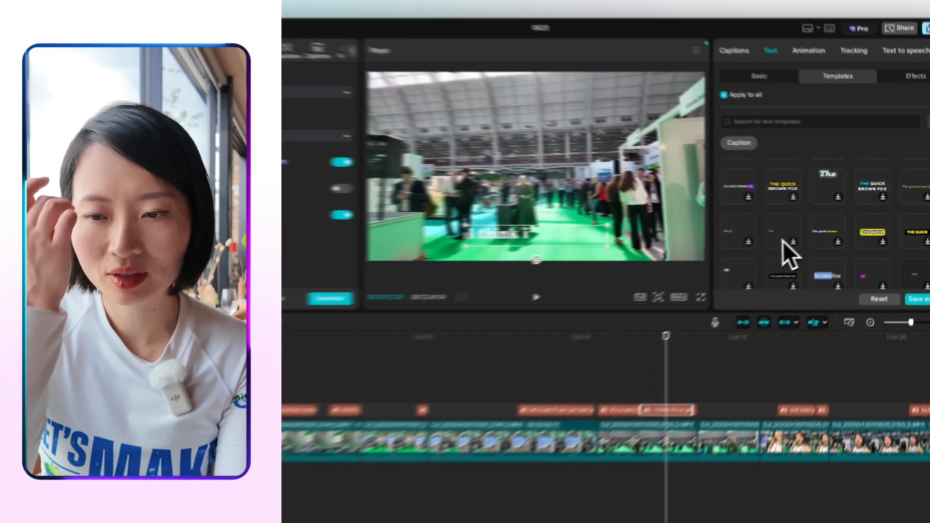
Select the caption "and I don't know why people say there's not many going" and try the Genial, Poffen and Classic fonts on all captions.
left_click(799, 365)
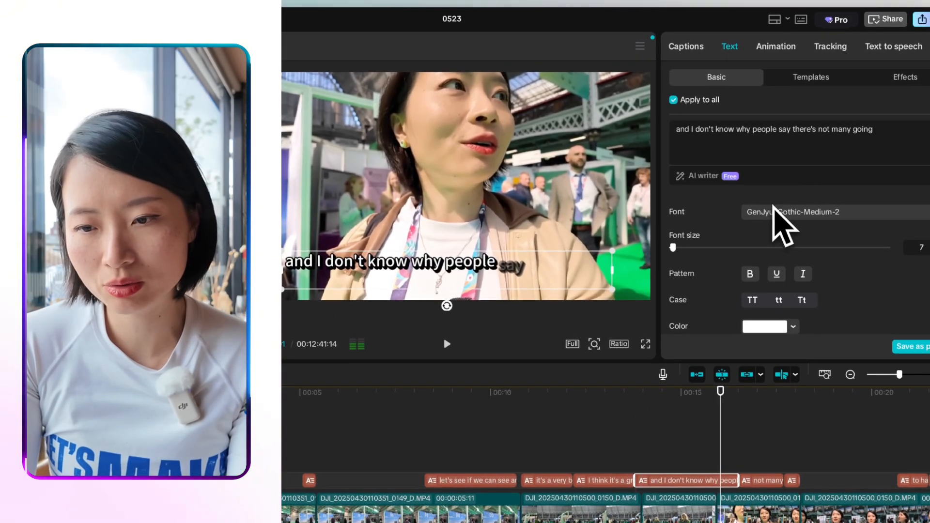
left_click(780, 213)
scroll(787, 218, "down", 5)
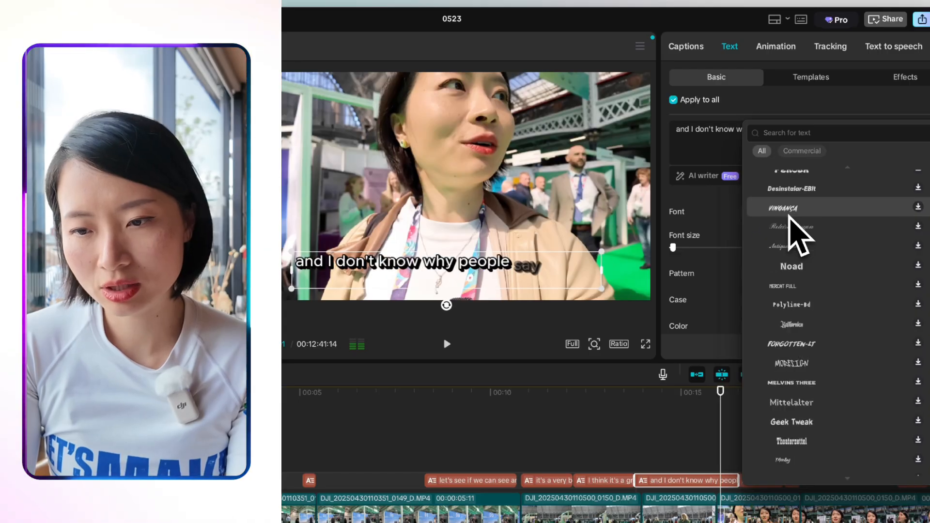
scroll(797, 237, "down", 10)
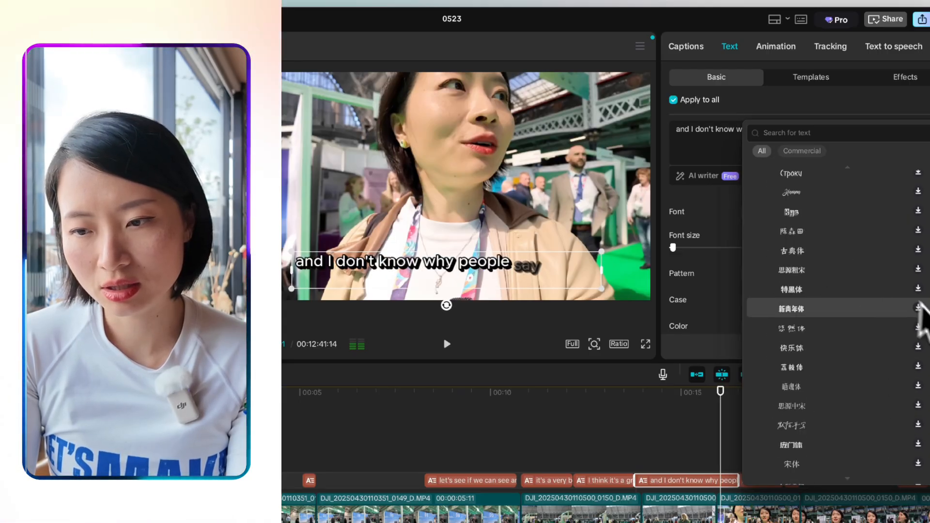
scroll(848, 228, "up", 15)
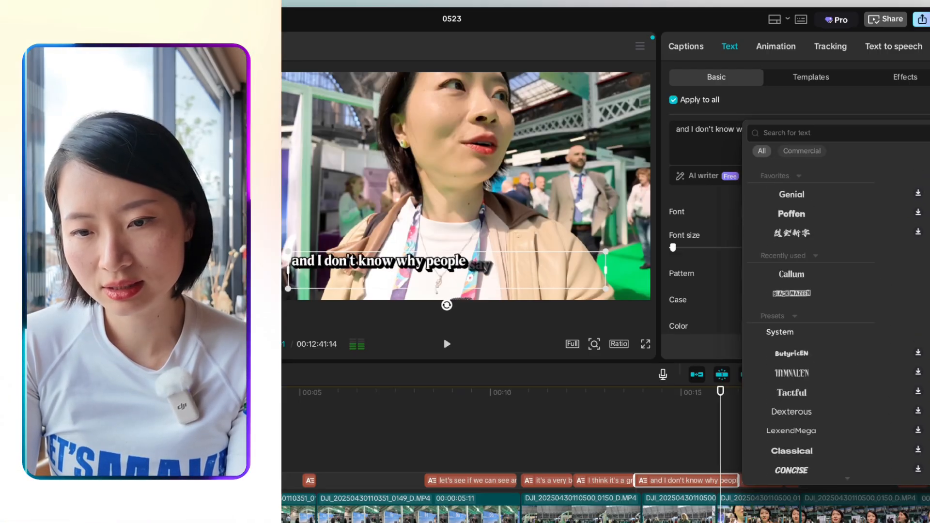
left_click(837, 196)
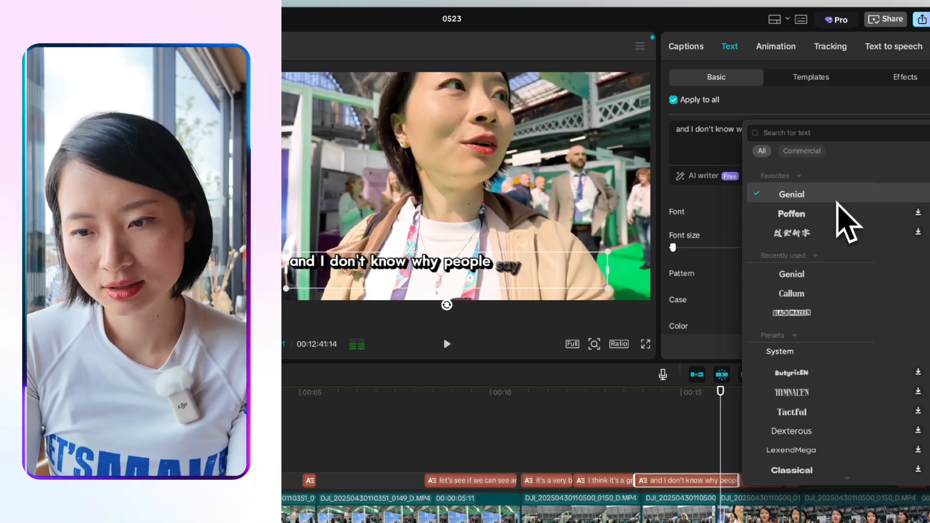
left_click(829, 216)
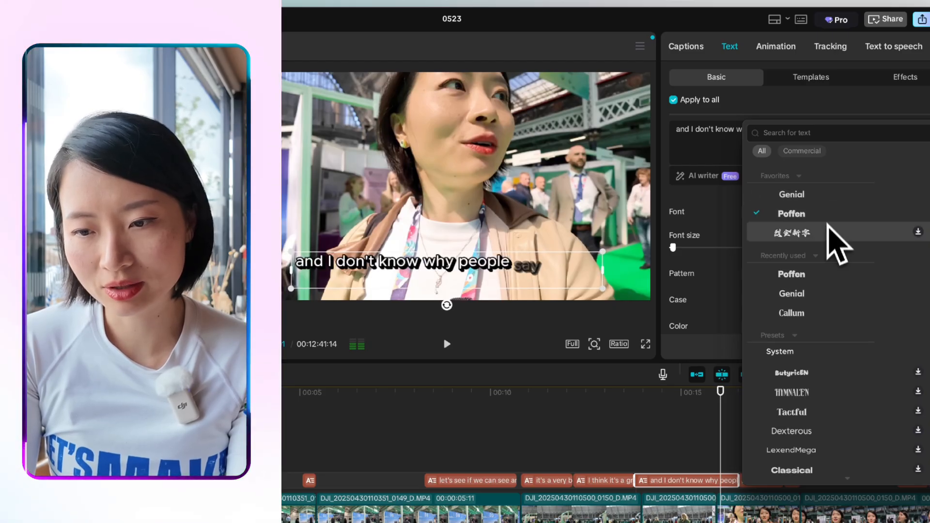
scroll(822, 380, "down", 5)
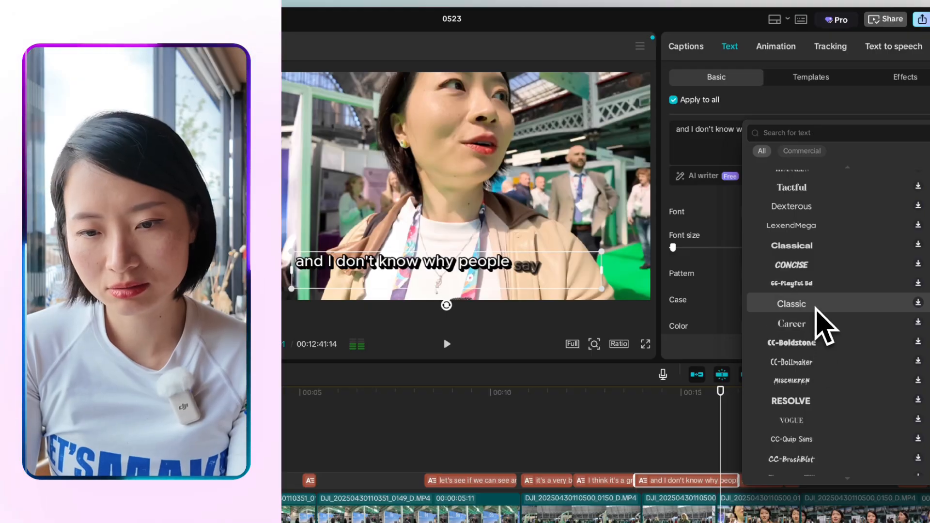
left_click(816, 304)
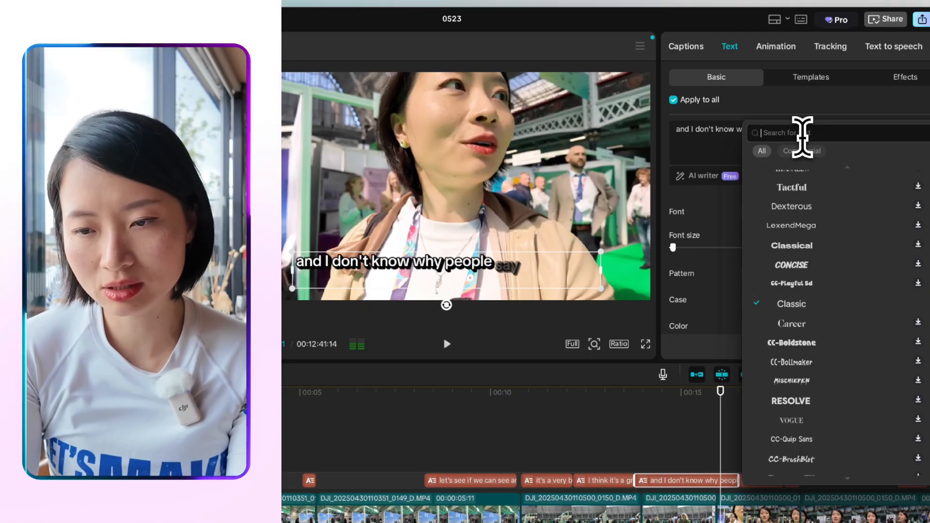
Search the fonts for "system" and try results such as PublicSans, Dosar and OpenSans on the captions.
key("Return")
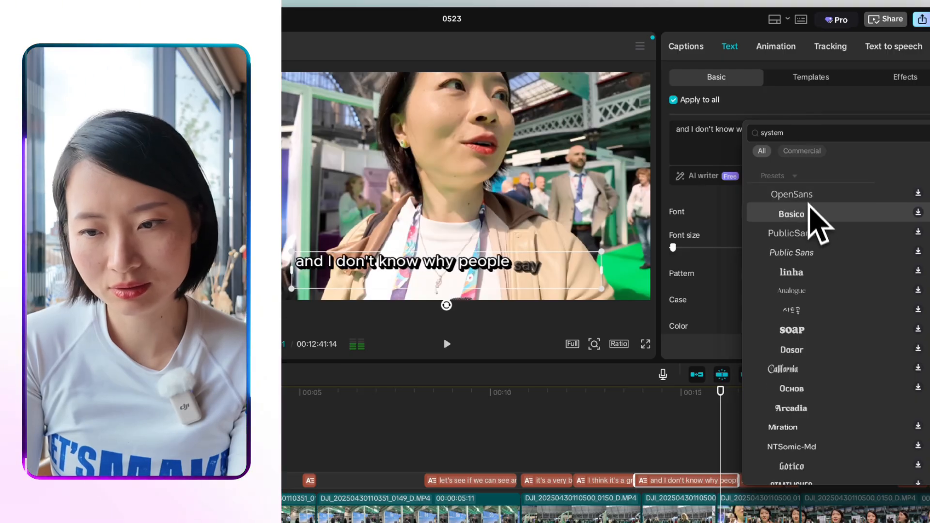
left_click(817, 232)
left_click(817, 350)
scroll(812, 361, "down", 4)
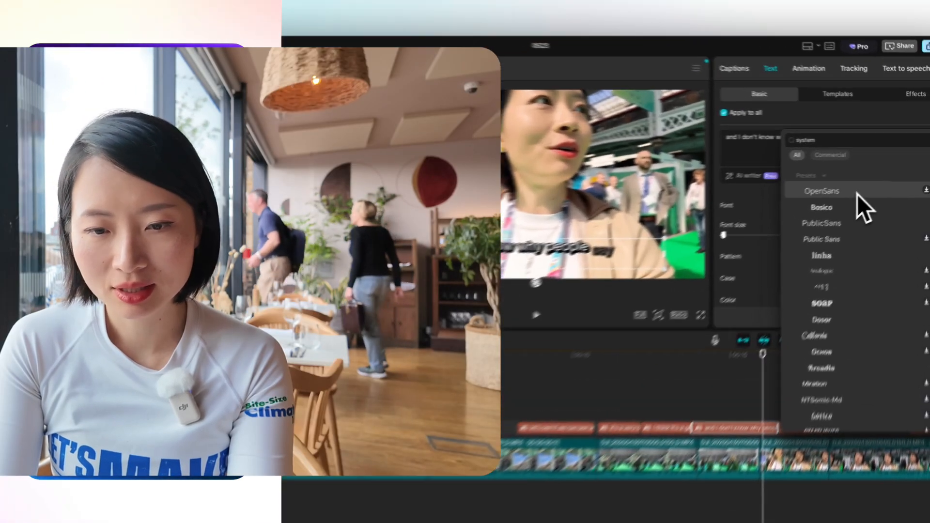
left_click(835, 196)
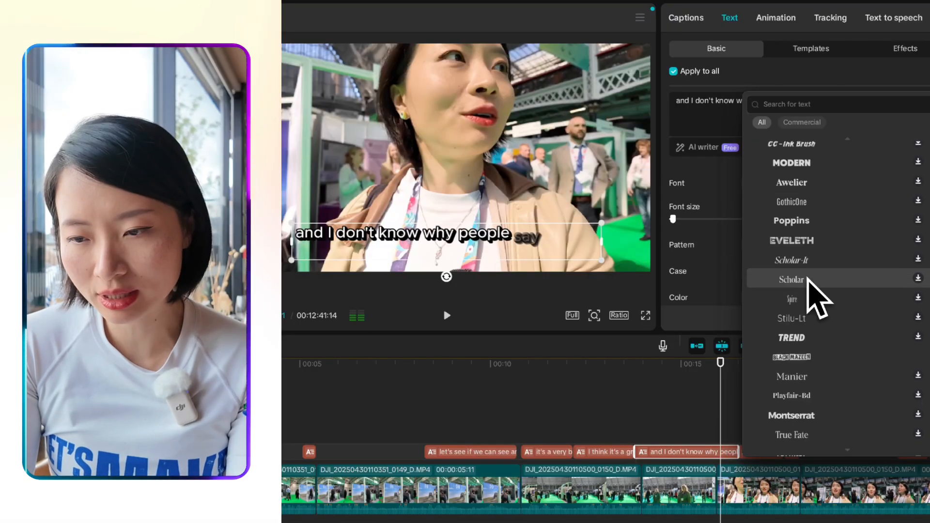
Try the Black MazeEN font, listed between TREND and Manier, on all captions.
scroll(816, 297, "down", 3)
left_click(804, 257)
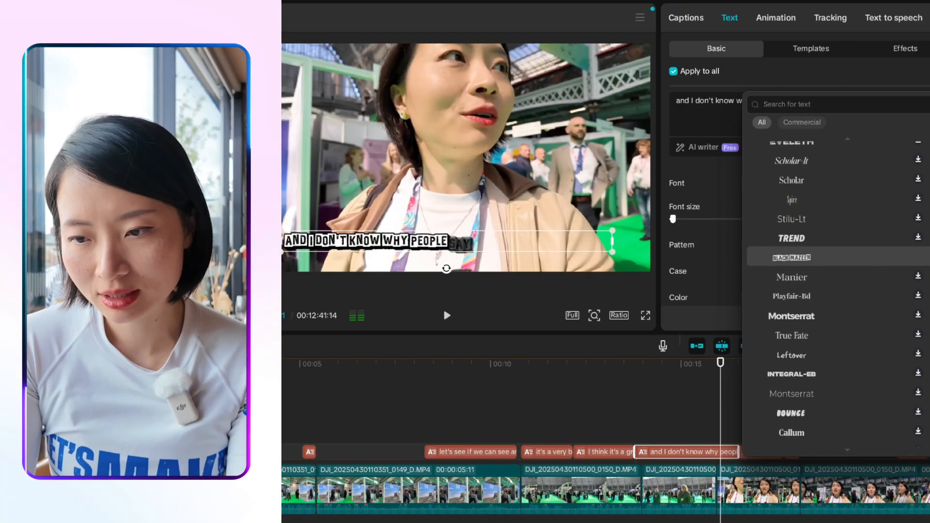
scroll(823, 257, "up", 1)
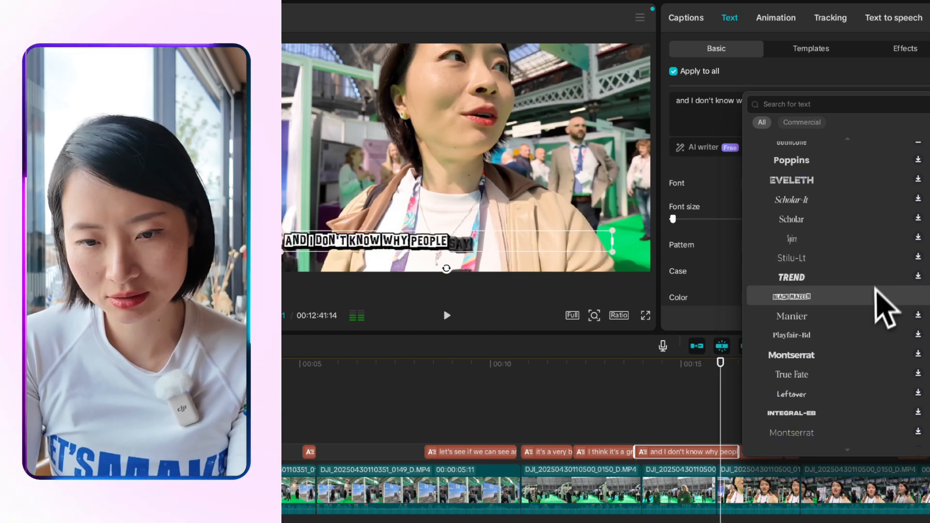
left_click(866, 297)
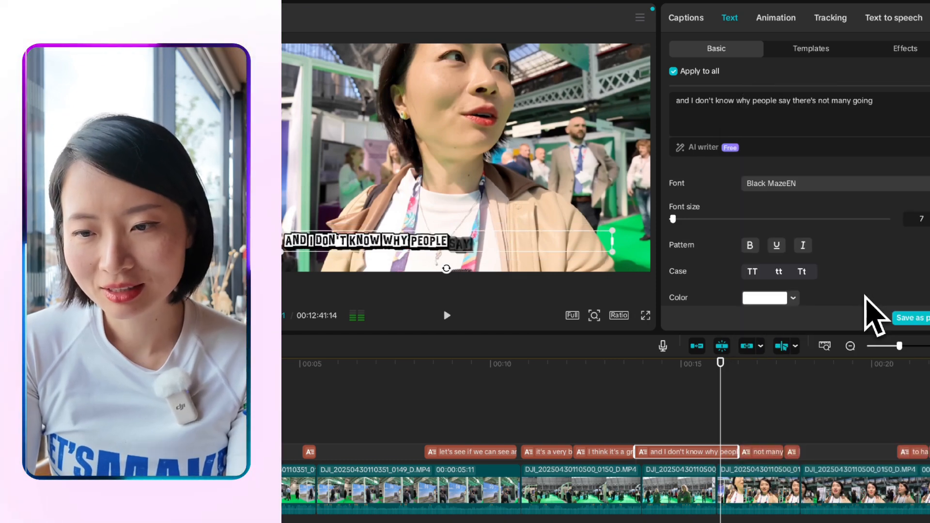
Set the font of all captions to Poppins-Bold and select the caption "I think it's a great day for conference".
left_click(836, 186)
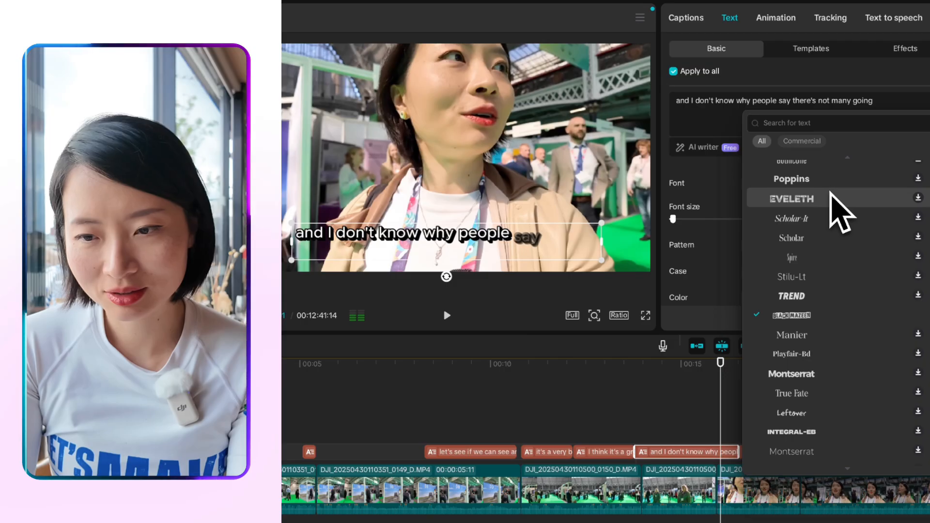
left_click(831, 193)
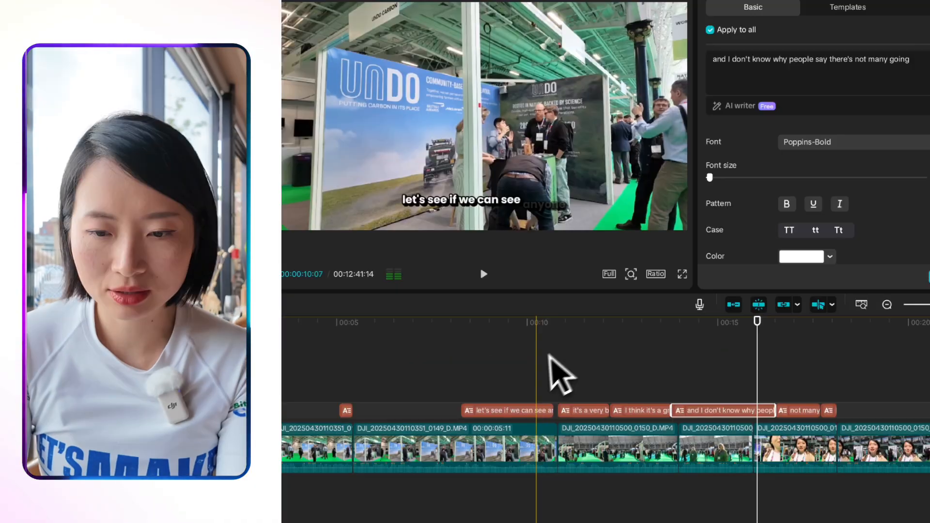
left_click(722, 346)
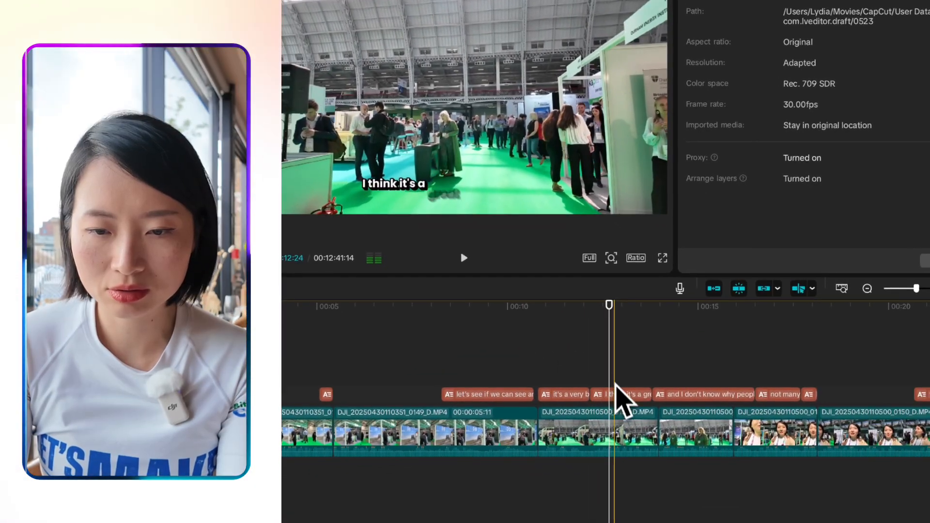
left_click(626, 395)
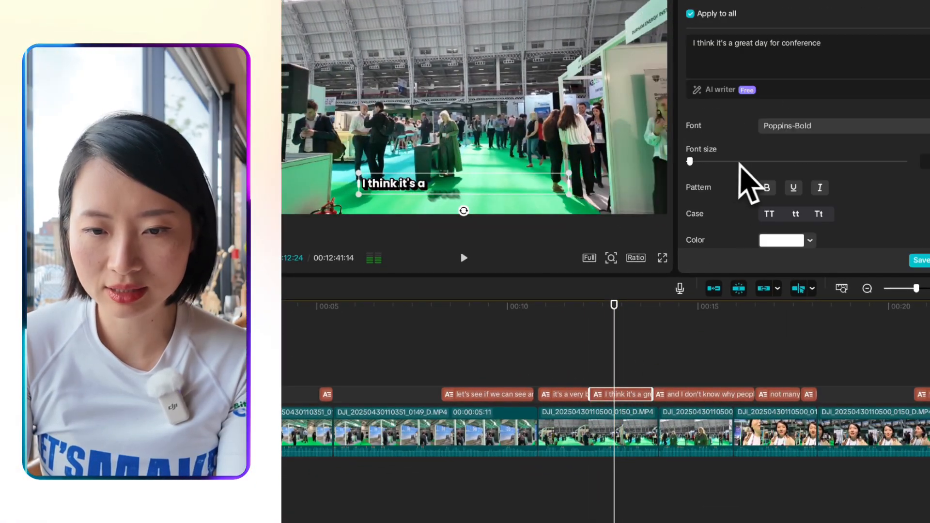
Try the font size slider and the uppercase, lowercase and title-case options on all captions, and undo the case changes.
mouse_move(697, 162)
left_mouse_down()
mouse_move(737, 161)
mouse_move(693, 163)
left_mouse_up()
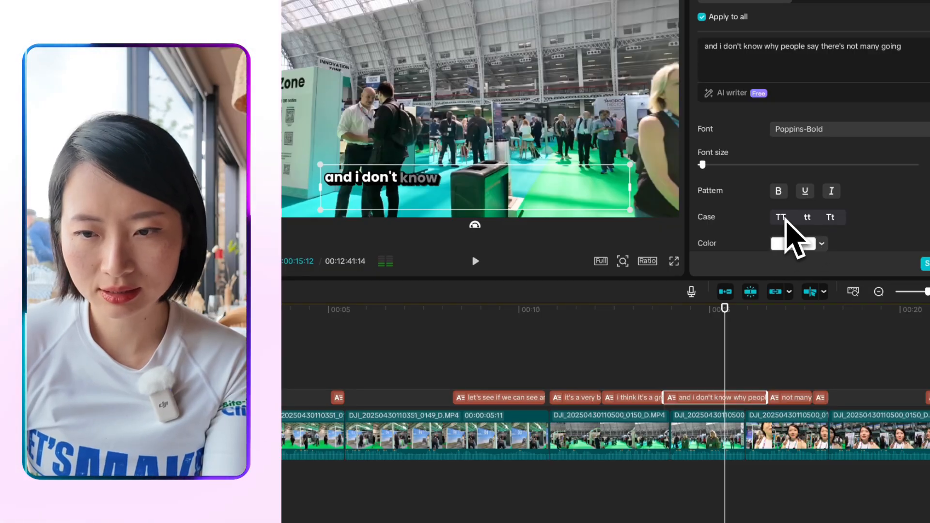
left_click(785, 219)
scroll(795, 232, "down", 6)
scroll(795, 239, "up", 6)
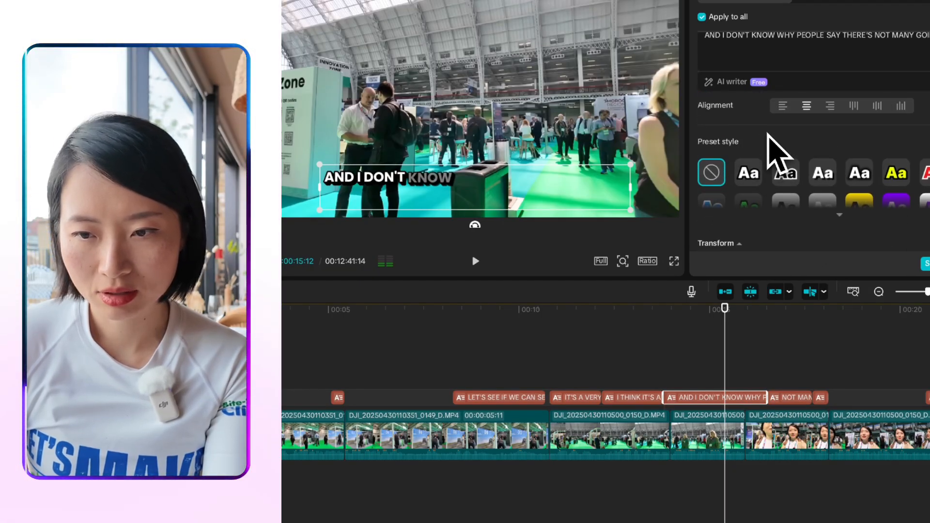
scroll(770, 146, "up", 4)
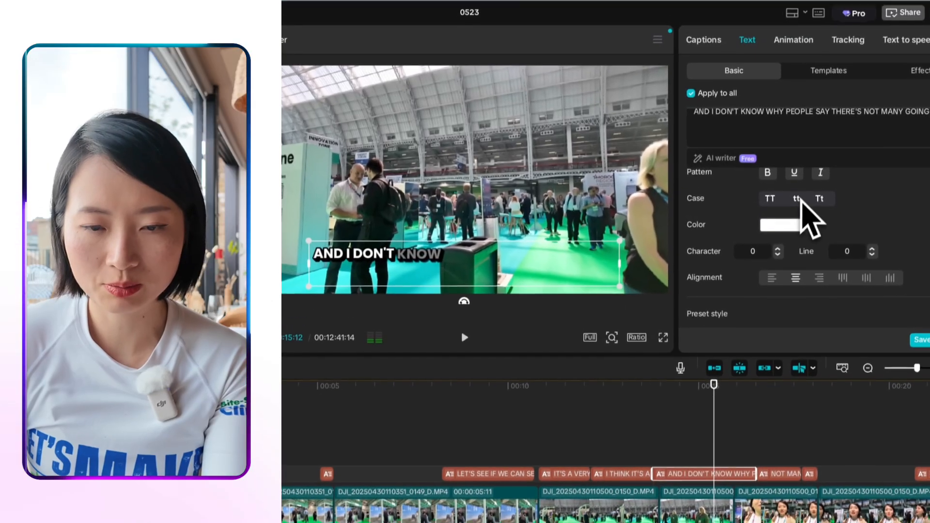
left_click(805, 123)
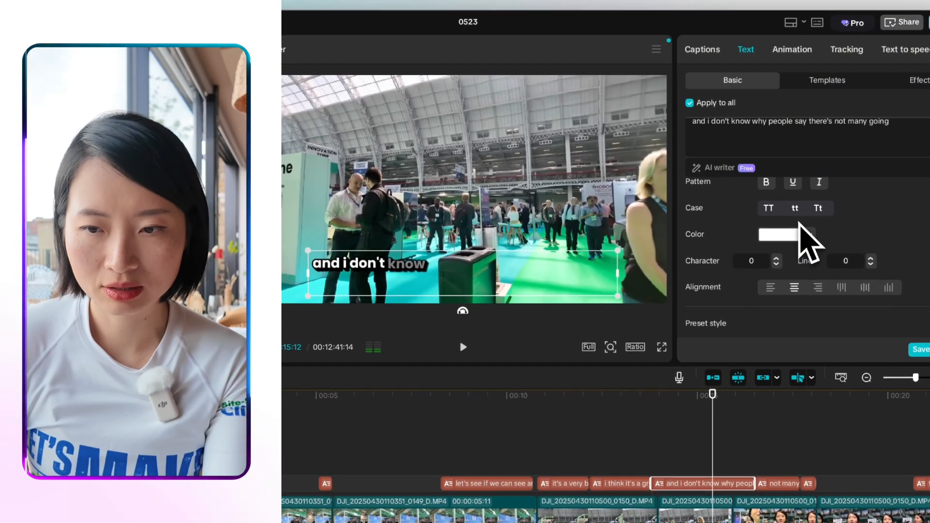
left_click(818, 209)
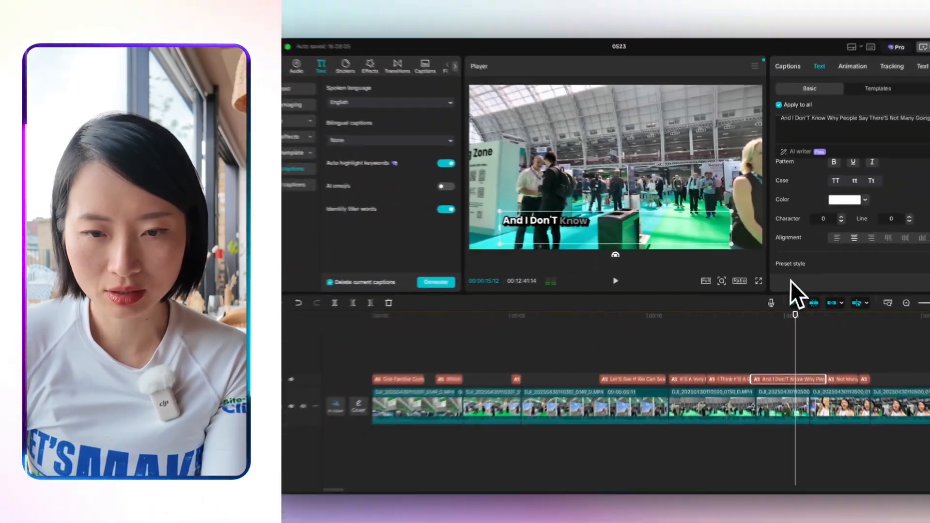
key("super+z")
key("super+z")
key("super+z")
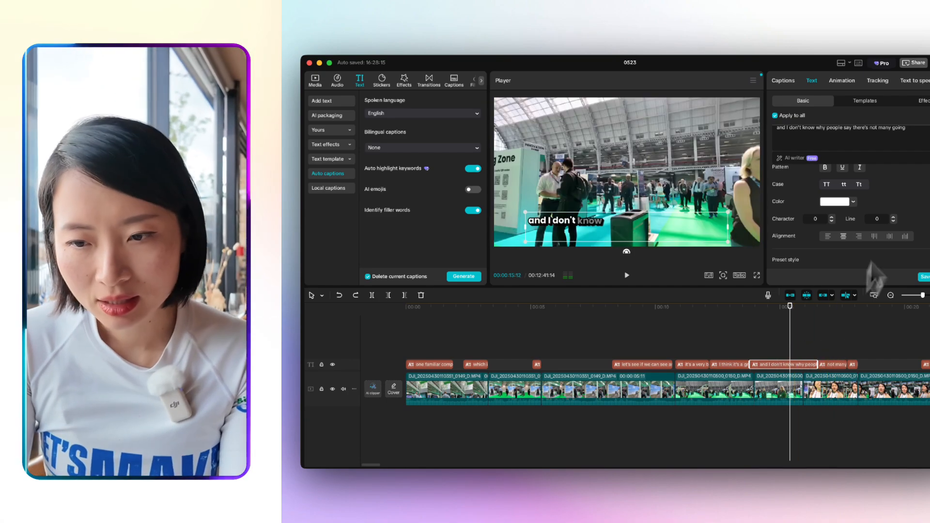
Select the caption "I think it's a great day for conference", expand the preset styles and apply the plain white preset to all captions.
scroll(897, 208, "down", 2)
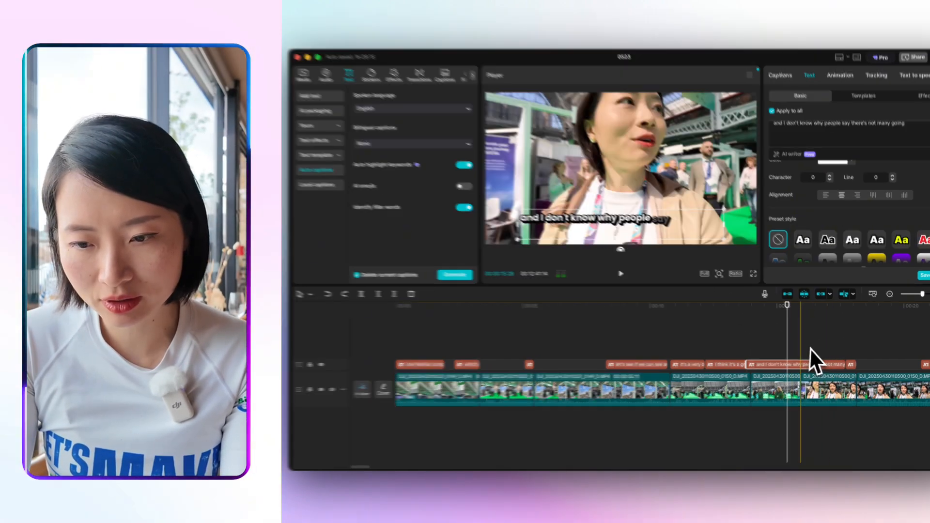
left_click(810, 350)
left_click(749, 367)
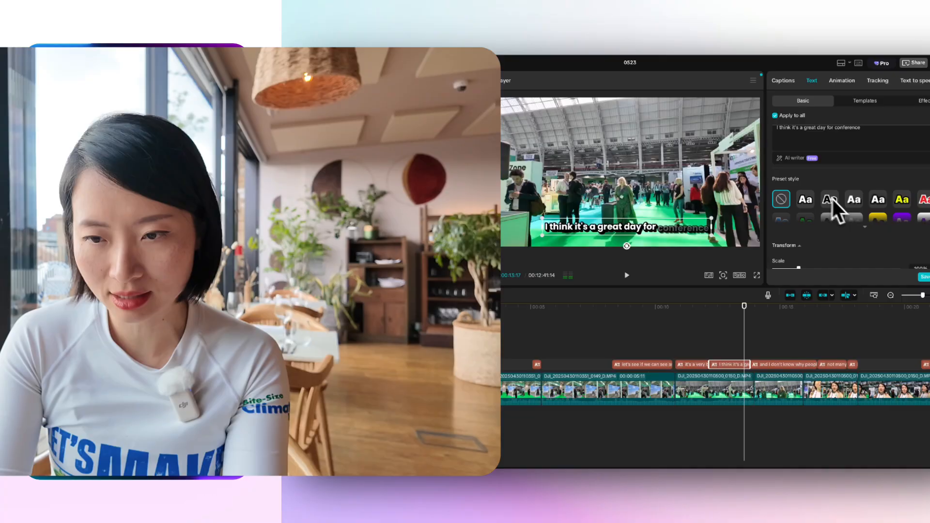
left_click(864, 225)
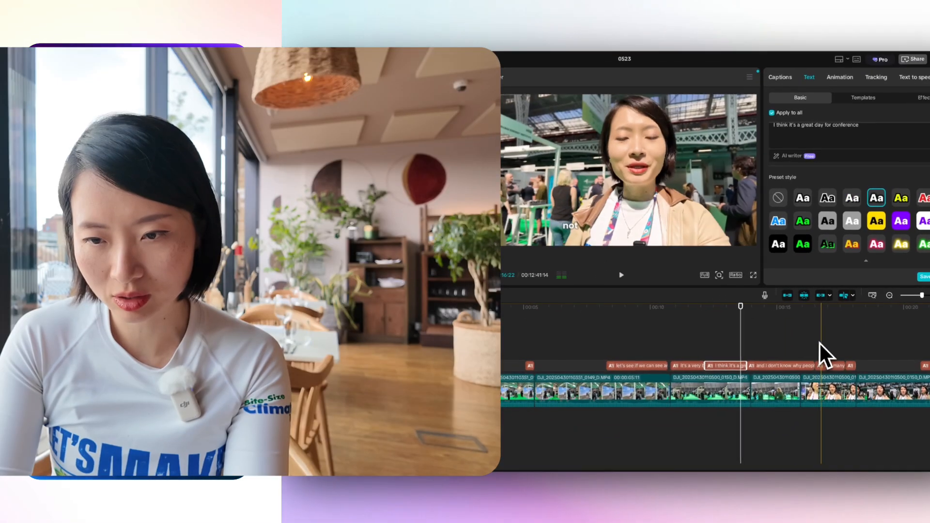
scroll(838, 253, "down", 3)
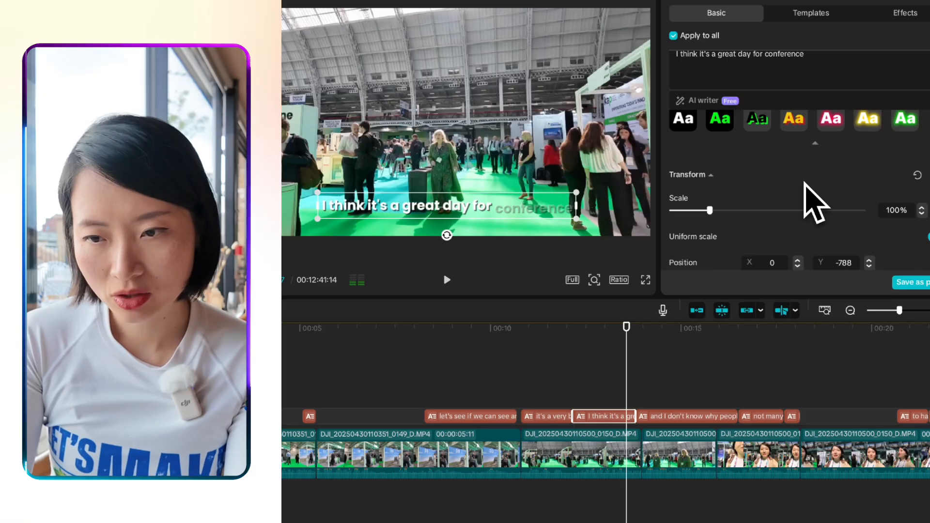
scroll(817, 203, "up", 3)
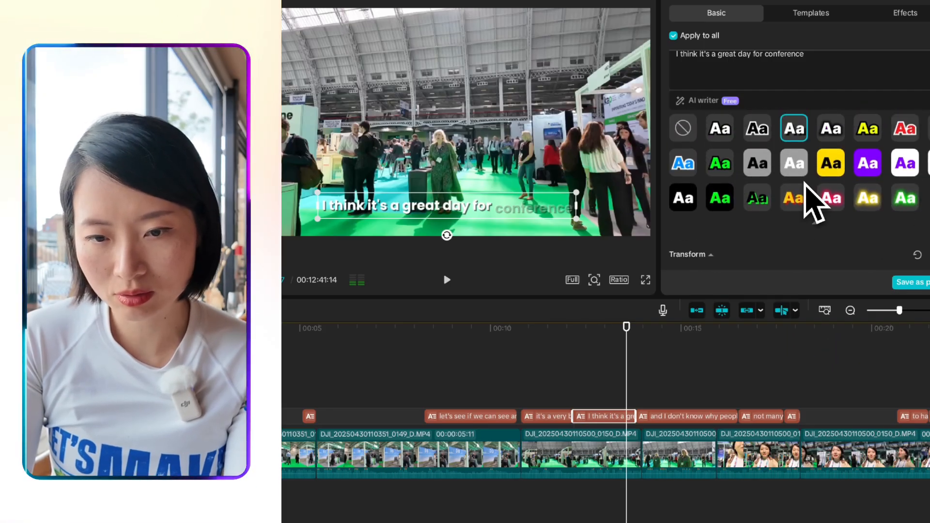
Try the purple-on-white and black-on-grey preset styles on all captions.
left_click(902, 167)
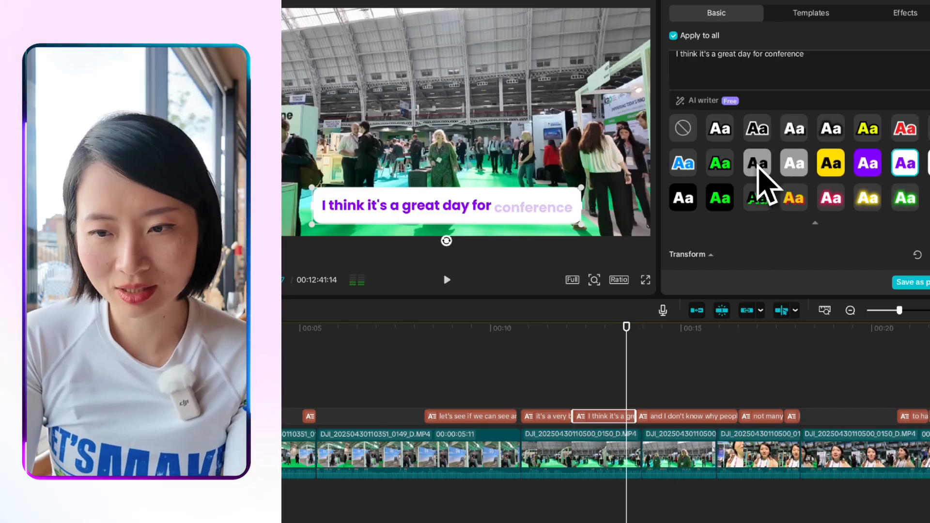
left_click(757, 167)
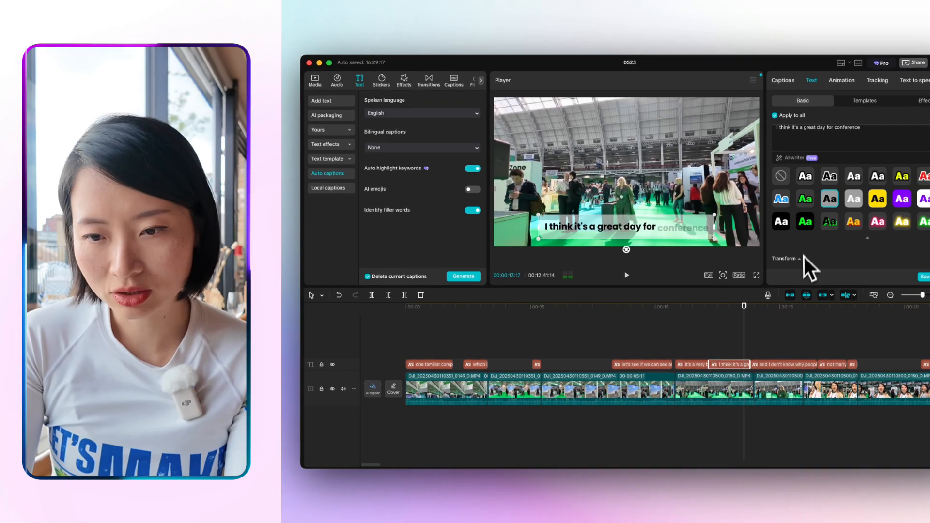
scroll(806, 242, "down", 5)
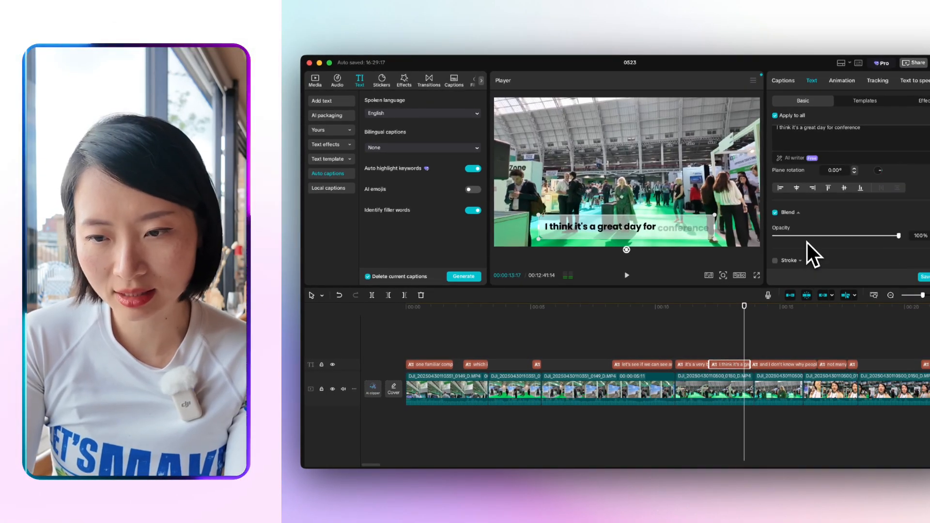
scroll(816, 233, "up", 3)
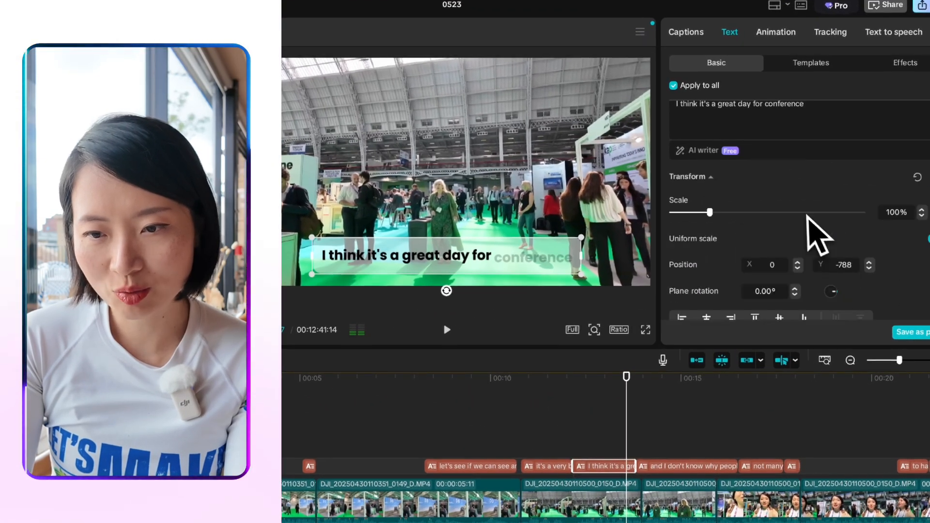
Try the Shadow option on all captions and turn it off again.
scroll(810, 232, "down", 1)
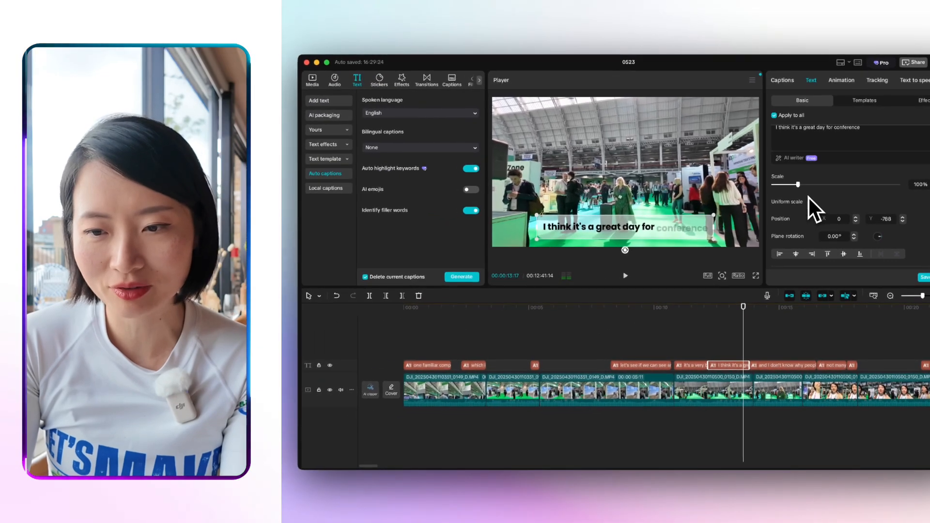
scroll(821, 221, "down", 5)
scroll(829, 220, "down", 4)
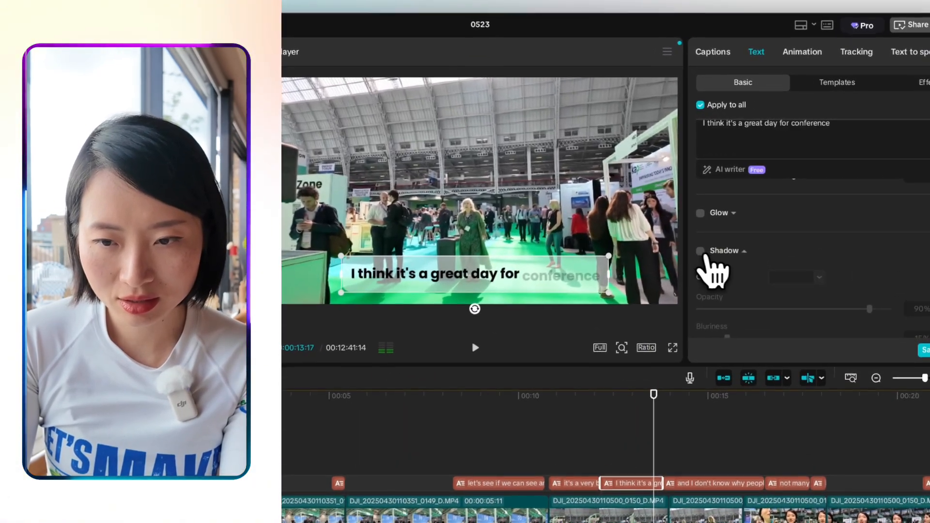
left_click(775, 212)
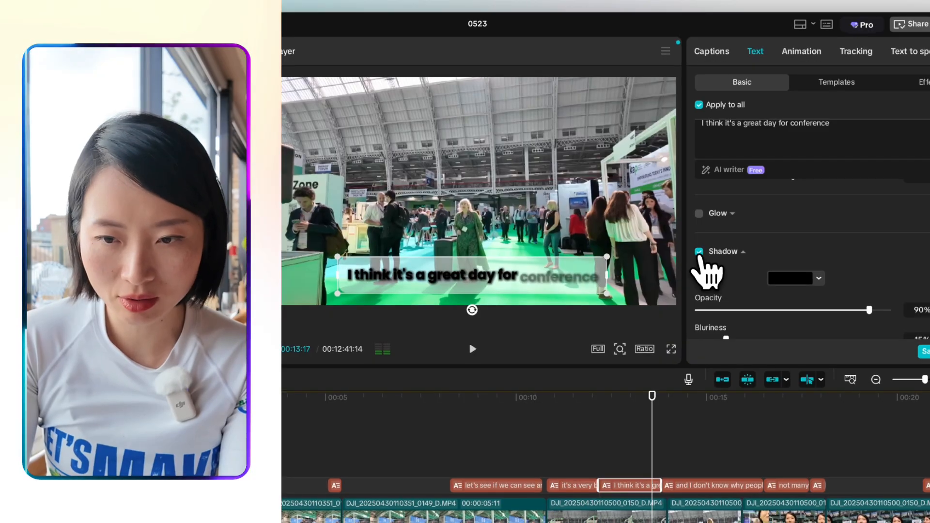
left_click(699, 252)
Try scaling the captions to 47% and undo the scale change.
scroll(707, 213, "up", 10)
scroll(705, 216, "down", 5)
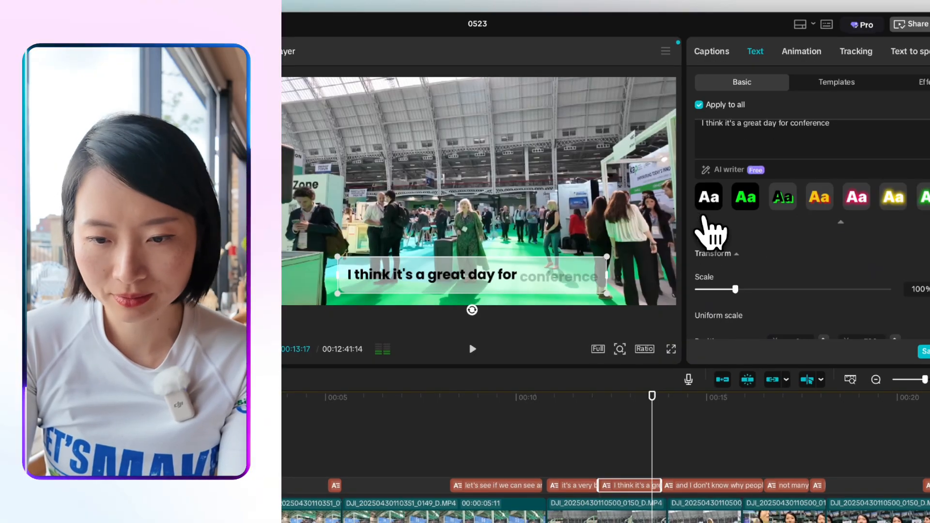
scroll(704, 216, "up", 3)
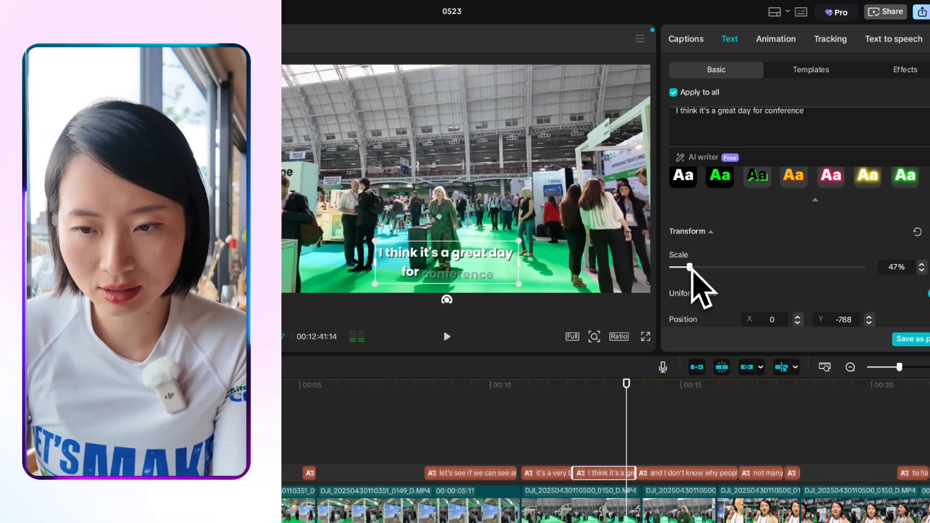
key("super+z")
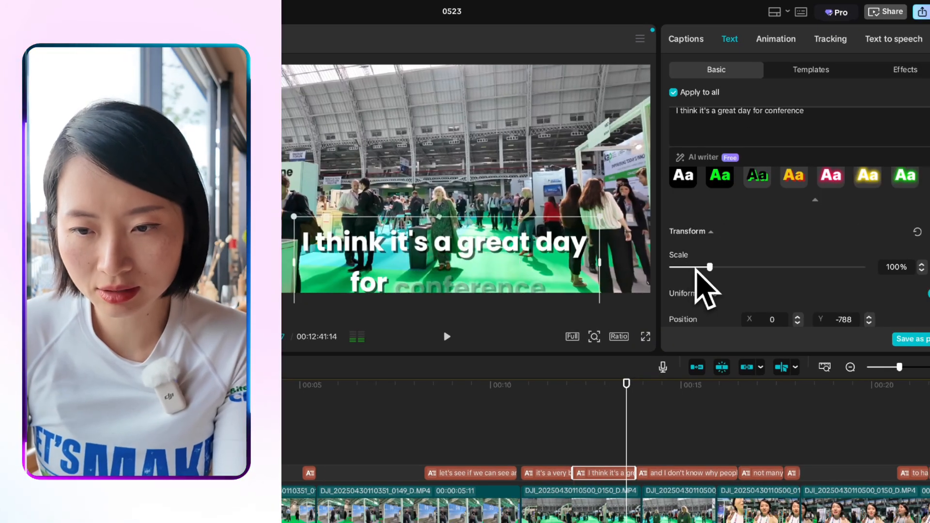
scroll(699, 271, "up", 8)
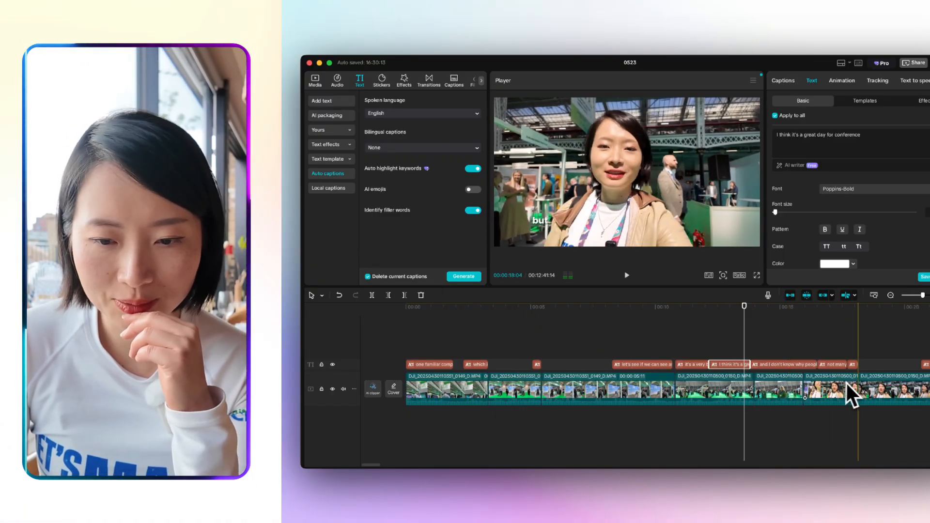
Select the caption about the founder interviewed last year and give its highlighted keyword the yellow preset style at font size about 9.
scroll(862, 385, "right", 10)
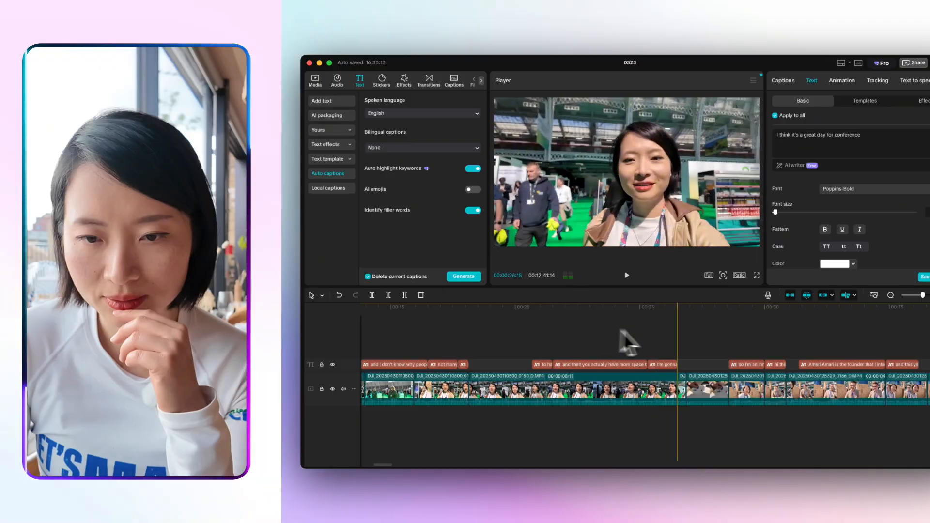
scroll(622, 339, "right", 8)
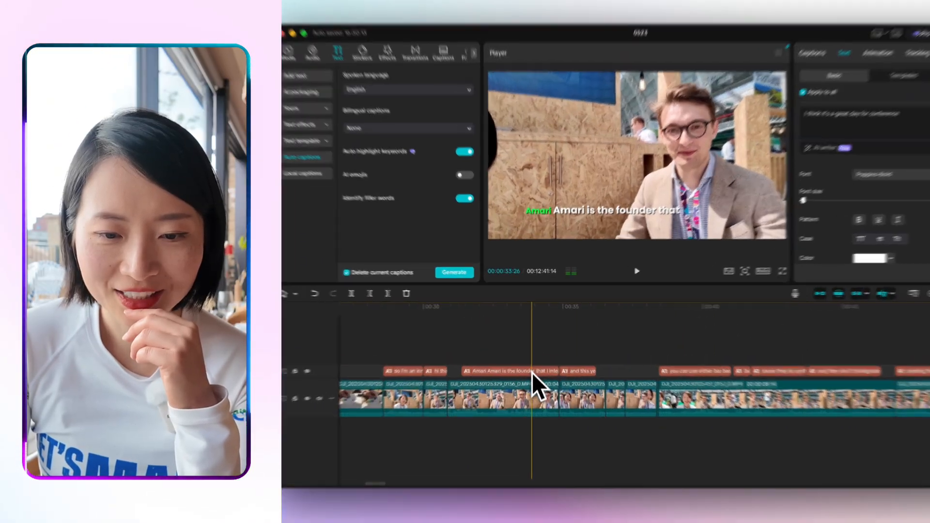
left_click(533, 364)
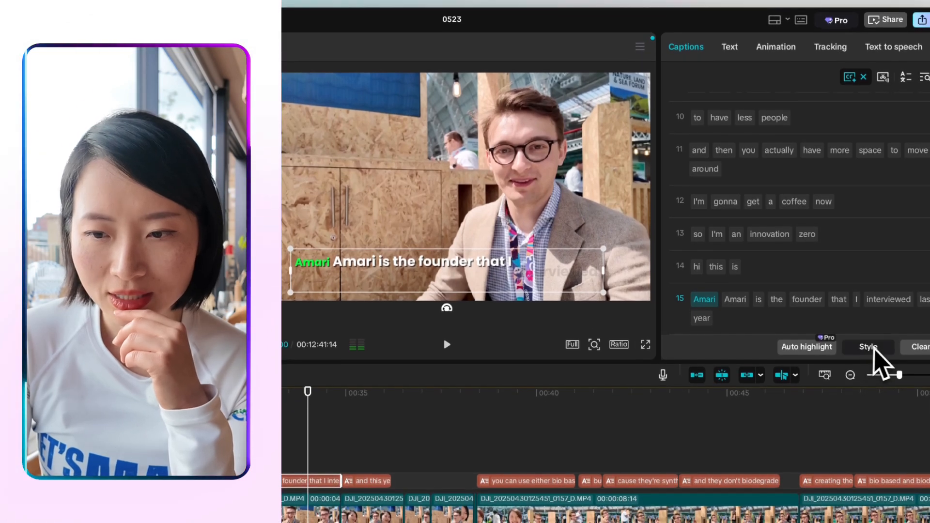
left_click(868, 386)
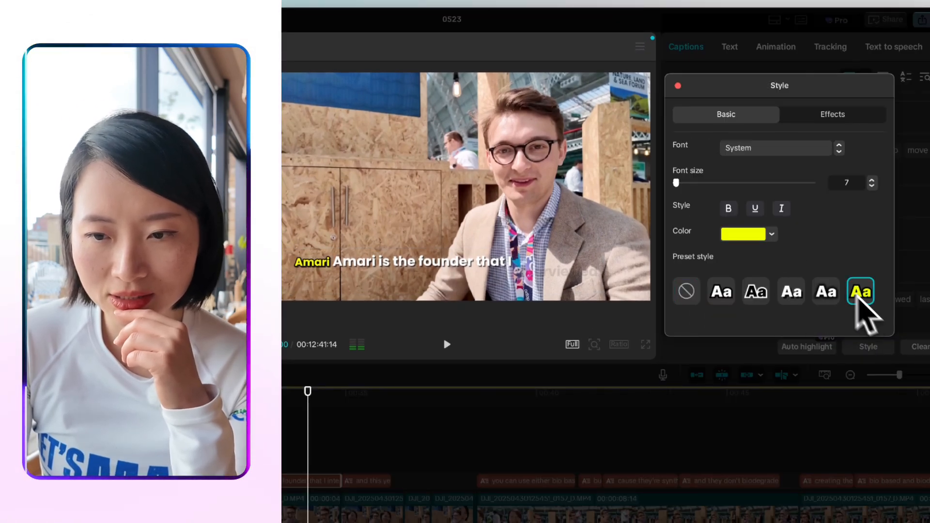
left_click(688, 184)
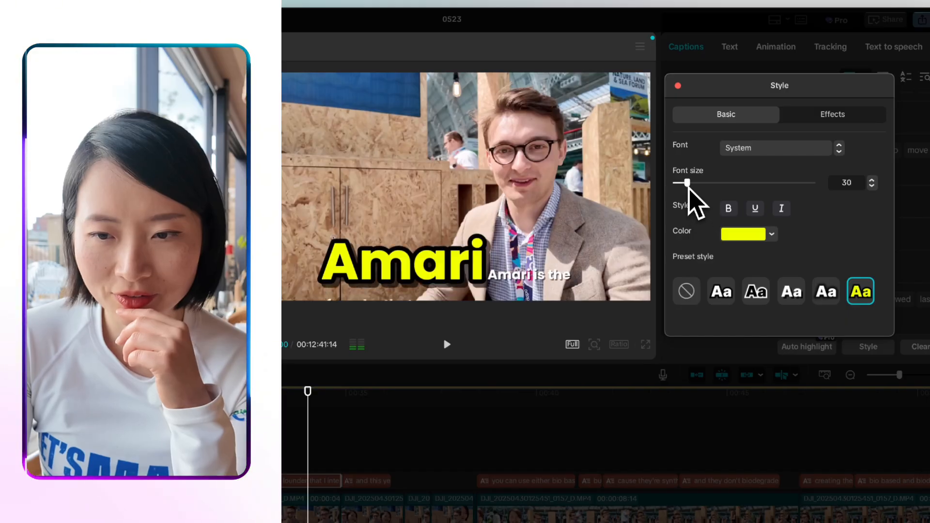
left_click_drag(688, 184, 676, 184)
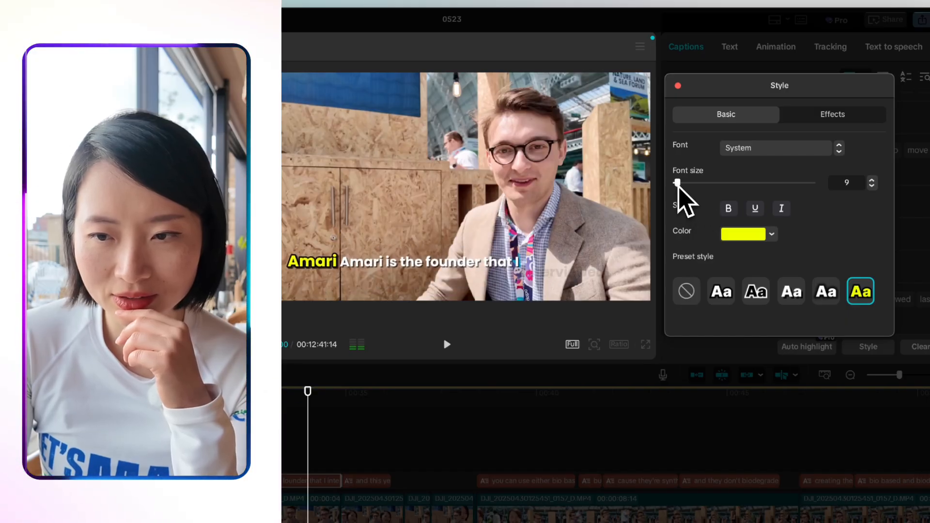
Apply a grey text effect with a dark outline to the highlighted keyword.
left_click(835, 118)
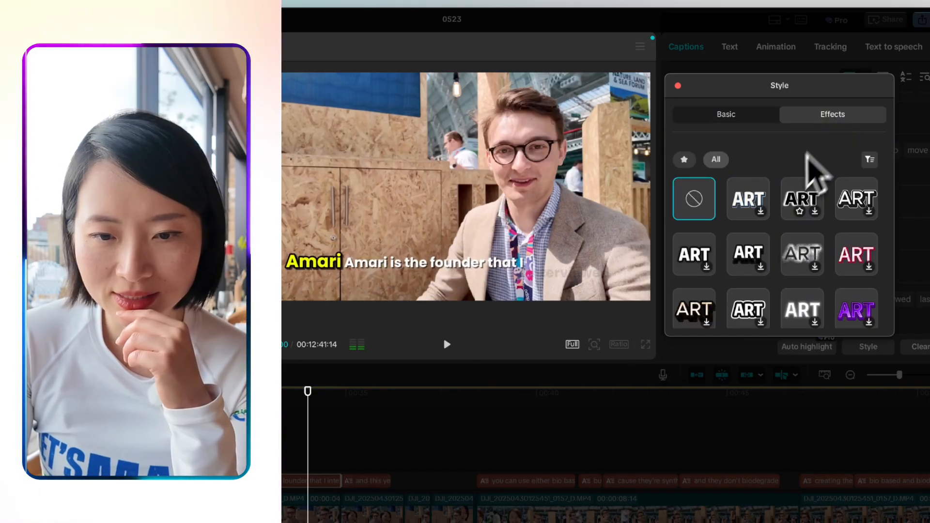
scroll(806, 255, "down", 5)
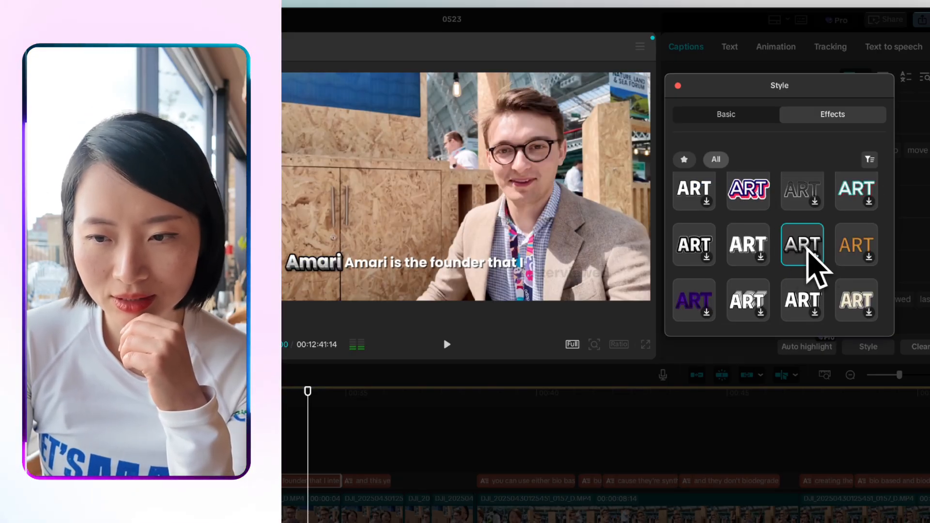
scroll(807, 248, "up", 10)
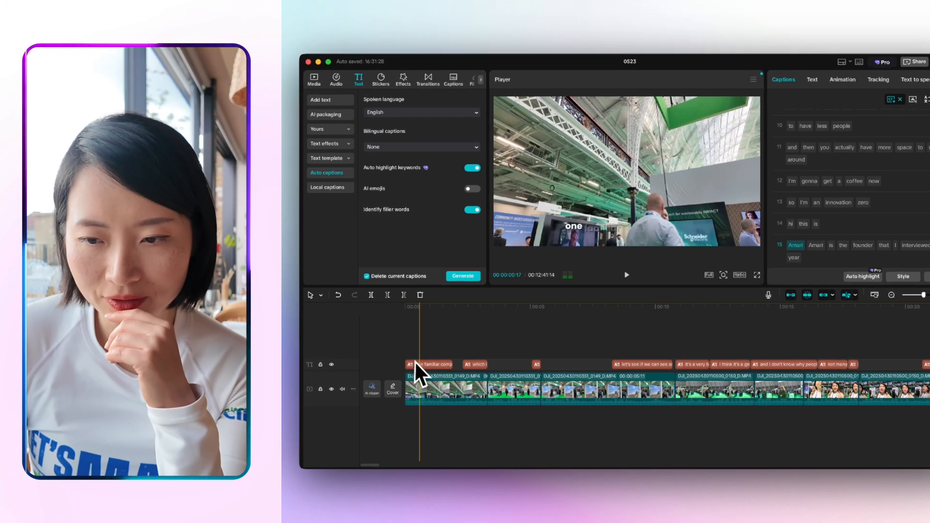
Look through the captions along the zoomed-out timeline and place the playhead at the end of the last clip.
key("super+minus")
key("super+minus")
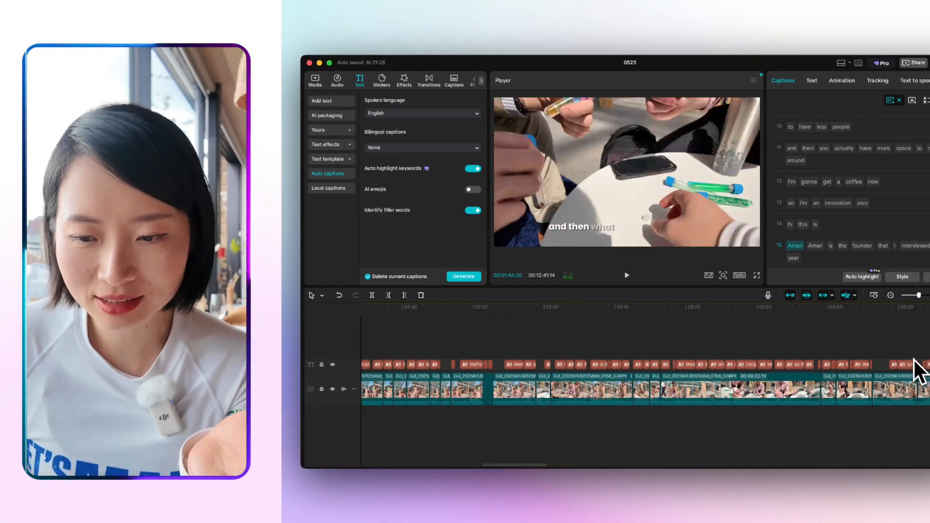
scroll(914, 359, "right", 4)
key("super+minus")
key("super+minus")
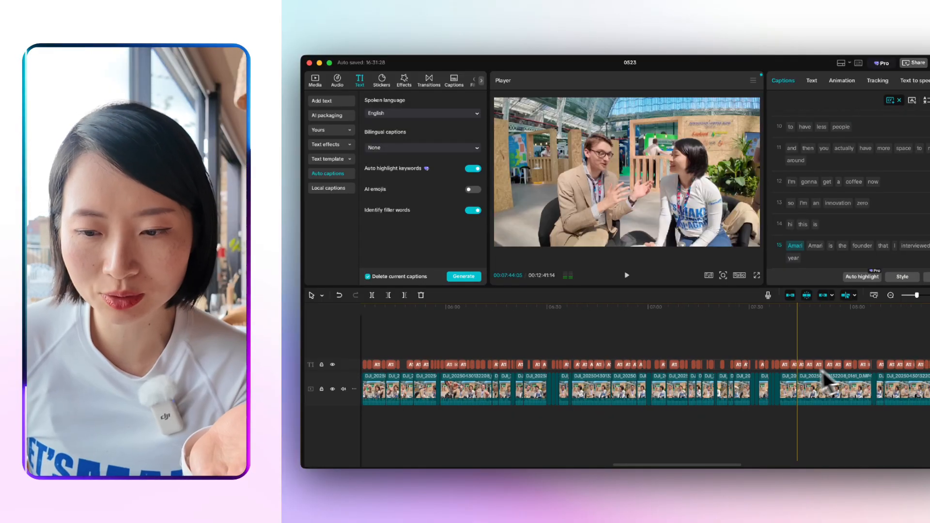
scroll(798, 372, "right", 15)
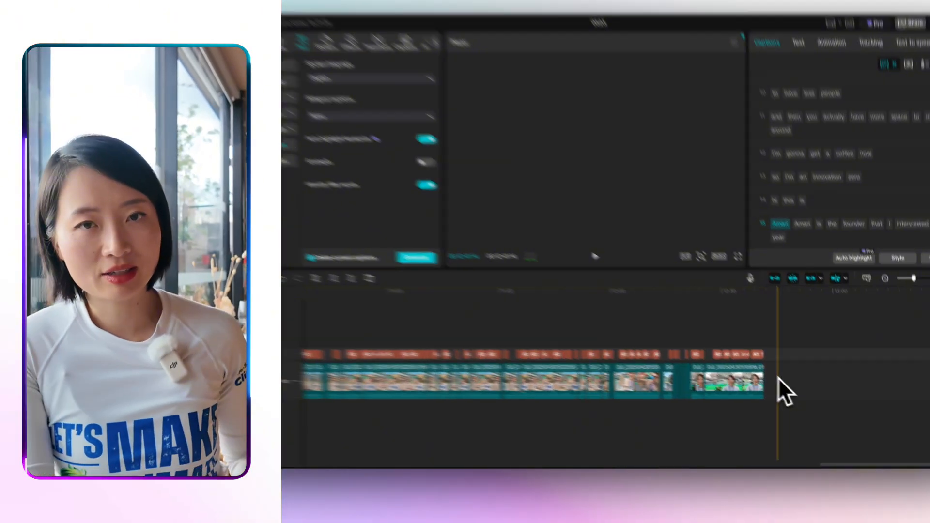
left_click(799, 373)
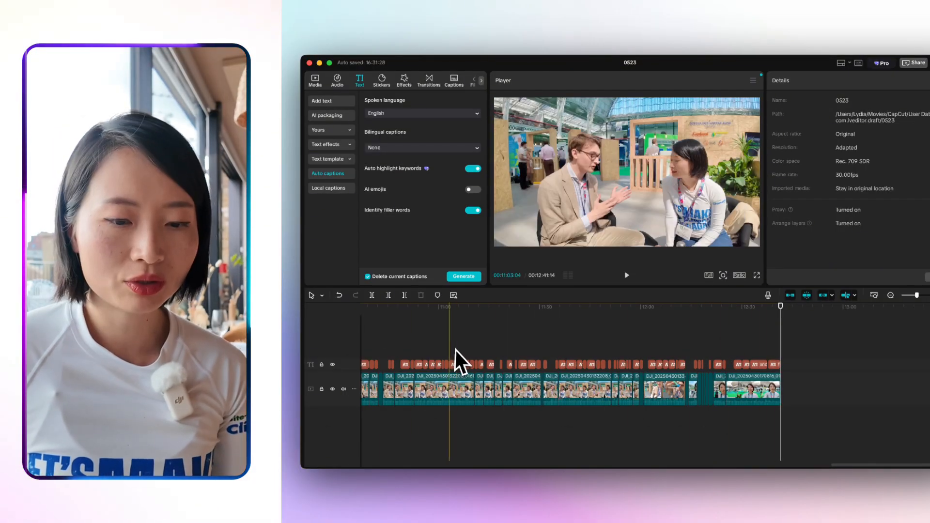
Return to the start of the timeline and add about five seconds of footage ahead of the opening captions.
left_click(442, 349)
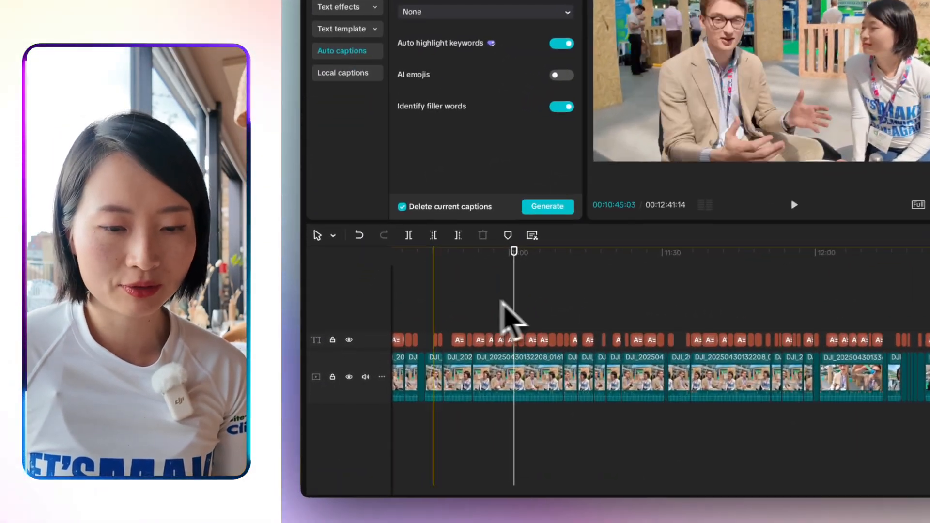
scroll(446, 312, "left", 20)
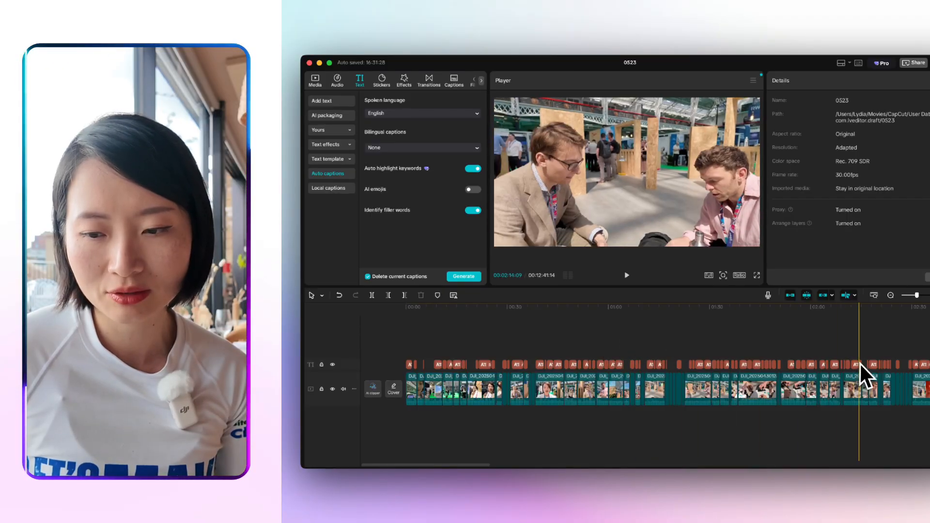
scroll(883, 353, "right", 5)
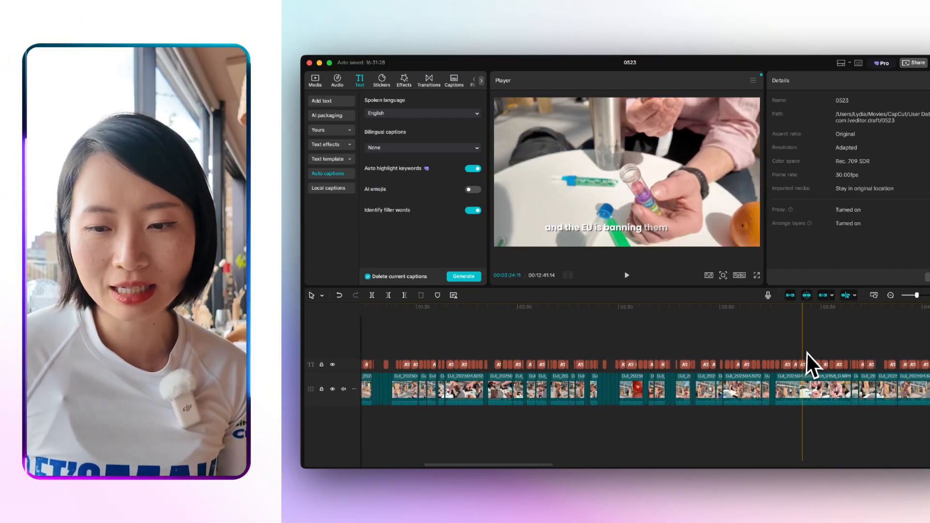
scroll(807, 354, "right", 4)
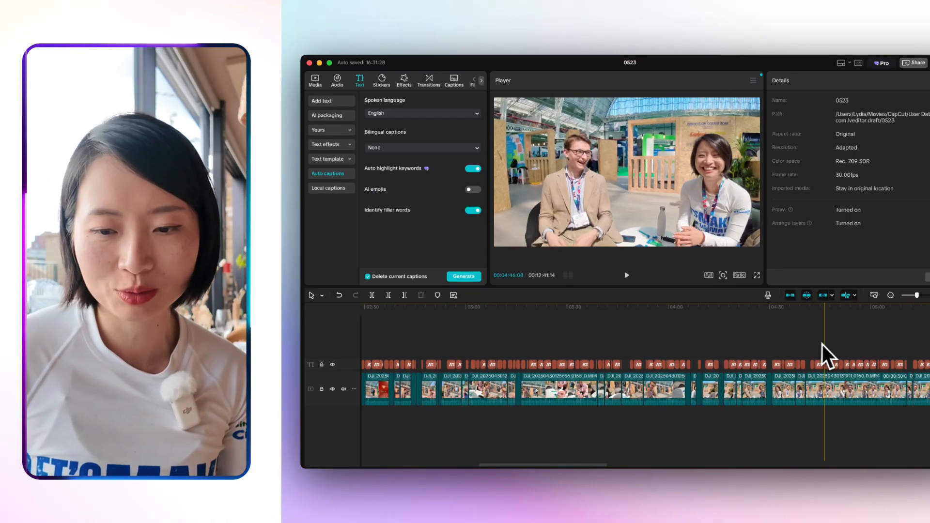
scroll(823, 344, "right", 5)
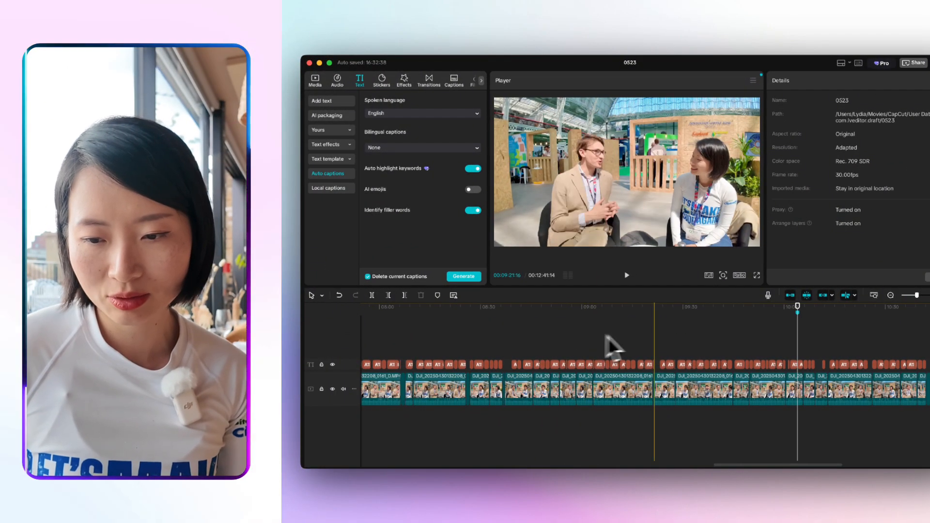
left_click(798, 388)
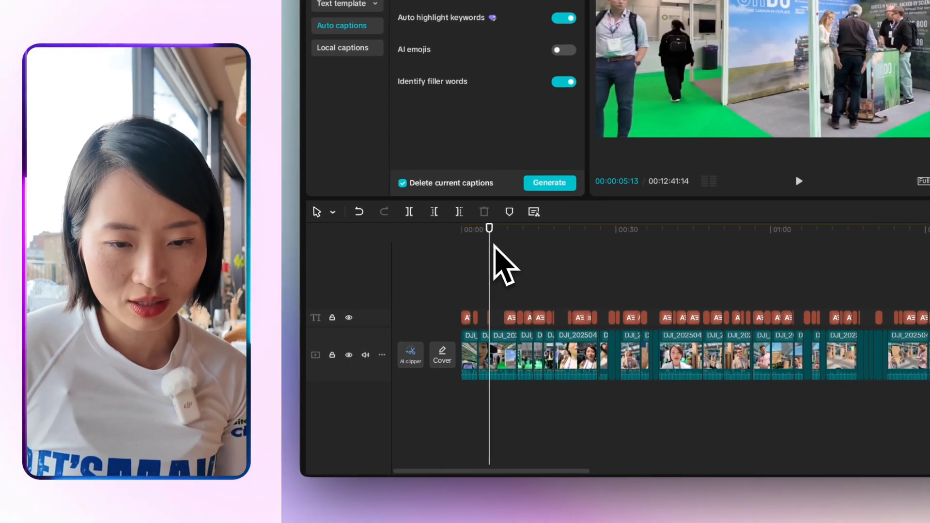
left_click_drag(496, 356, 464, 369)
left_click_drag(500, 325, 478, 383)
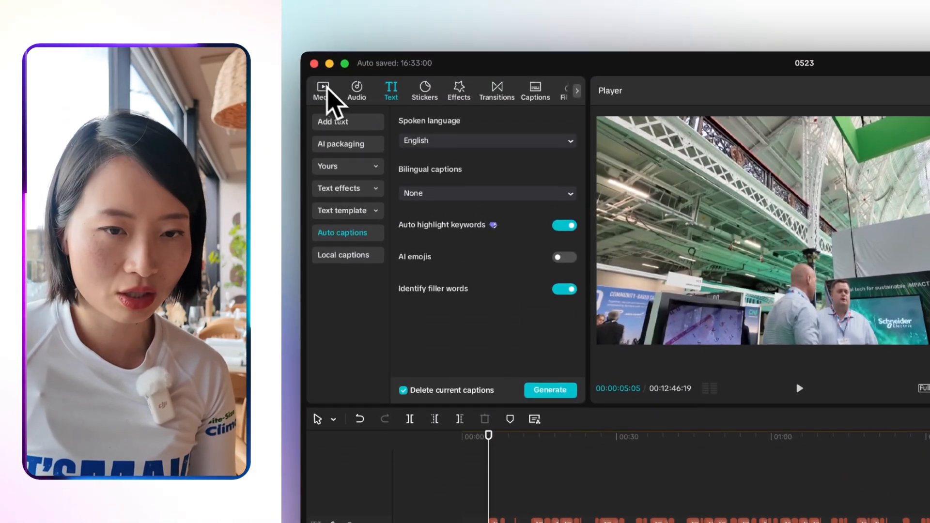
Open the Intro category of the templates and preview the Vlog Intro - Hello template.
left_click(323, 5)
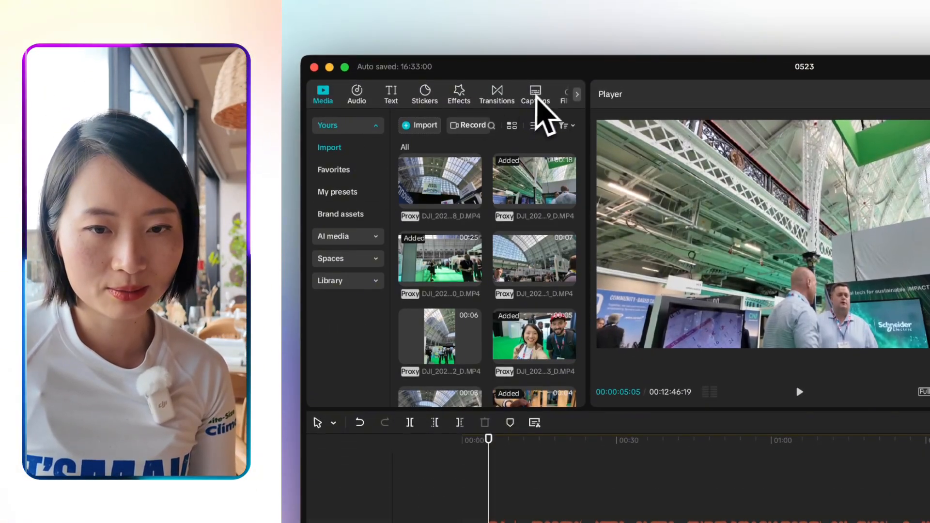
left_click(577, 94)
left_click(527, 93)
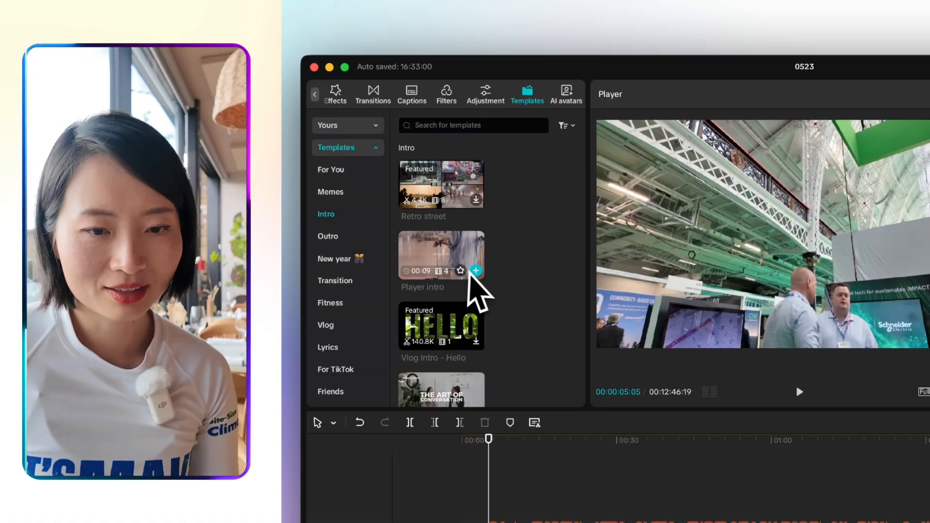
scroll(480, 288, "down", 1)
left_click(424, 274)
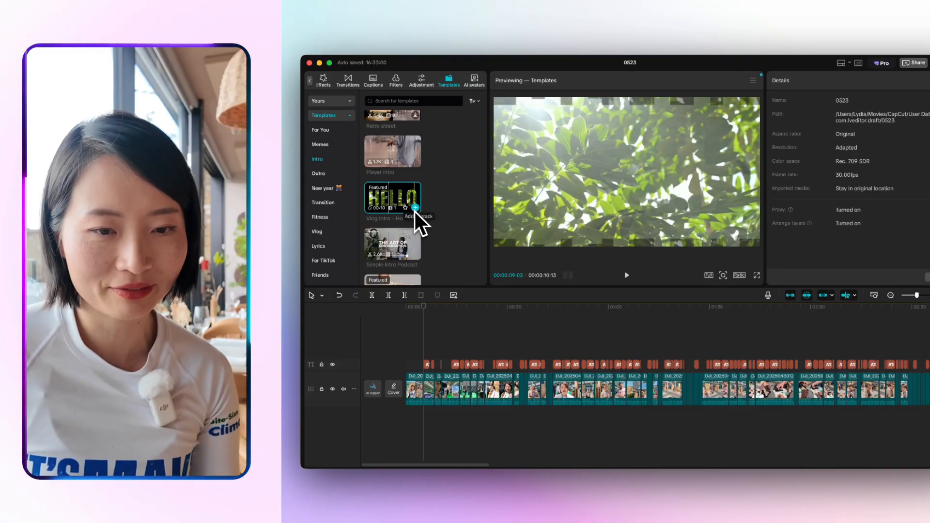
Try an eight-clip intro template at the playhead and delete it from the timeline.
scroll(415, 211, "down", 2)
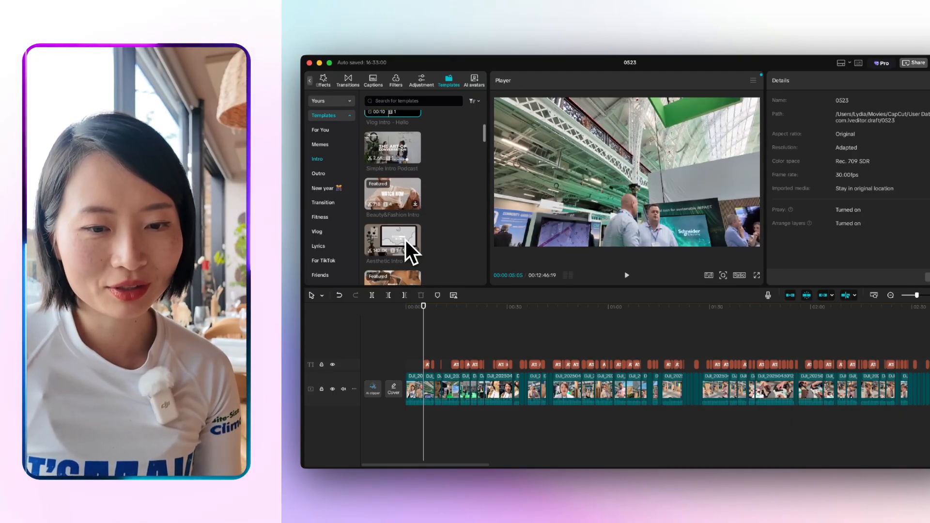
scroll(406, 240, "down", 2)
scroll(404, 239, "down", 5)
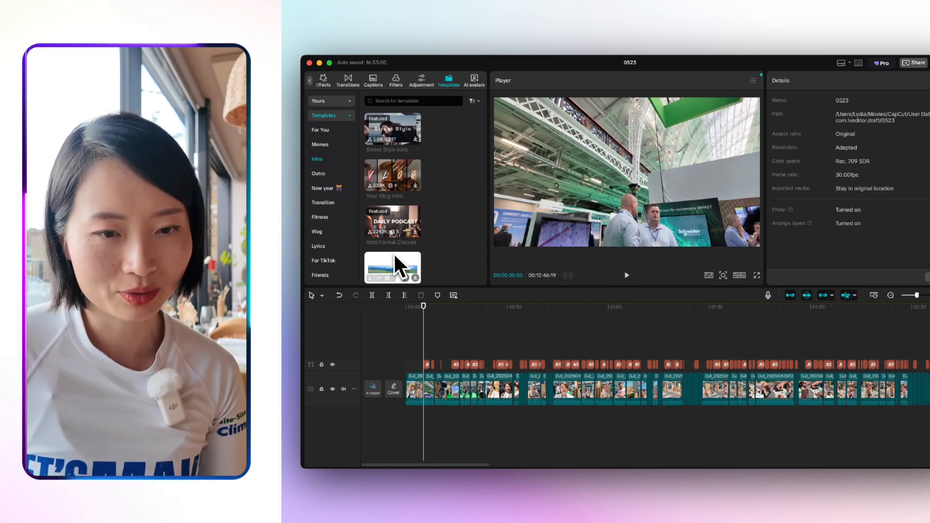
scroll(394, 252, "down", 4)
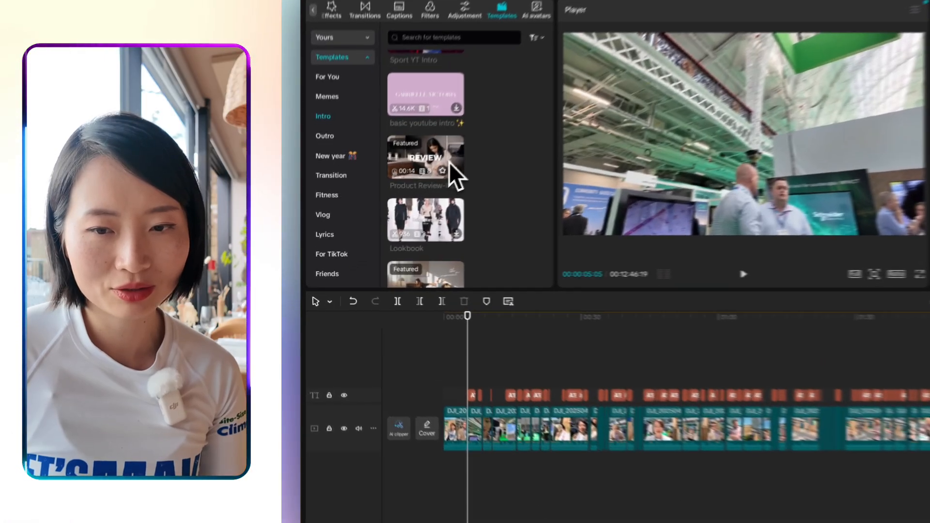
left_click(398, 192)
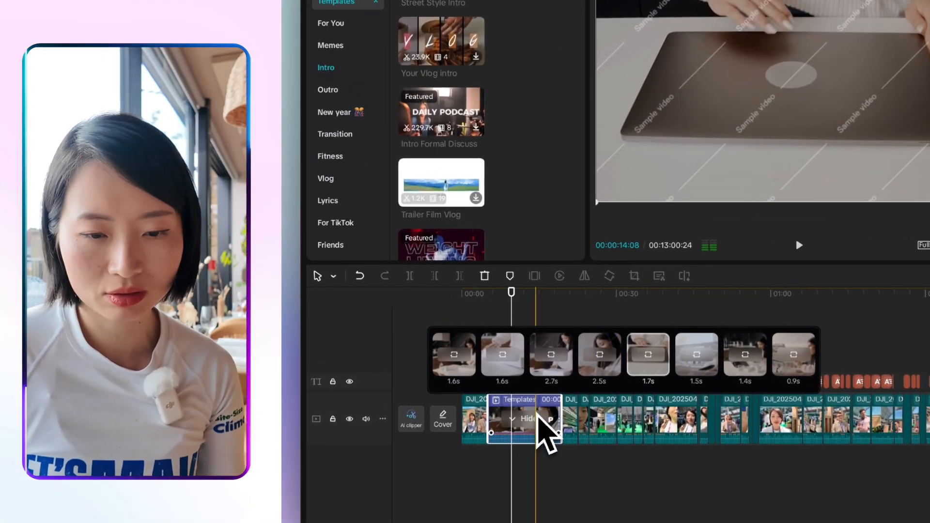
key("Delete")
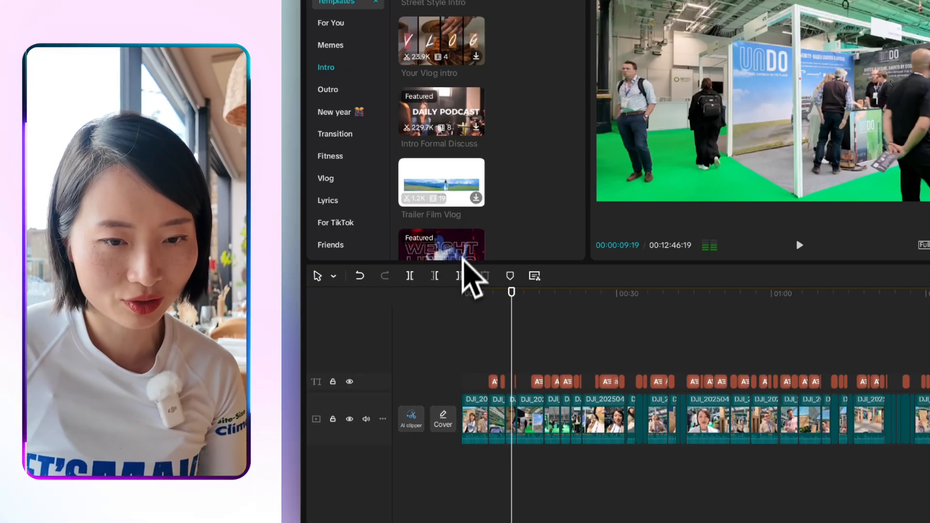
Search the template library for "technology video template".
scroll(464, 248, "down", 2)
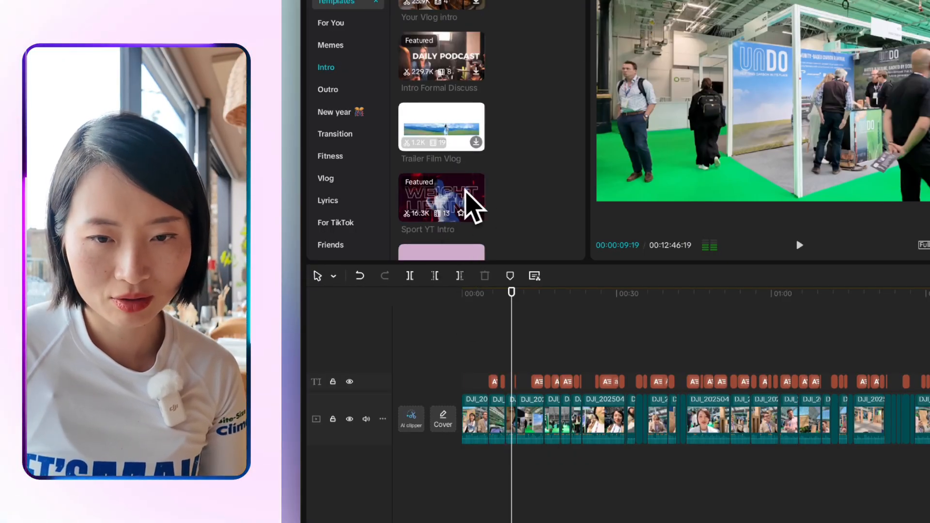
left_click(465, 190)
left_click(502, 119)
type("t")
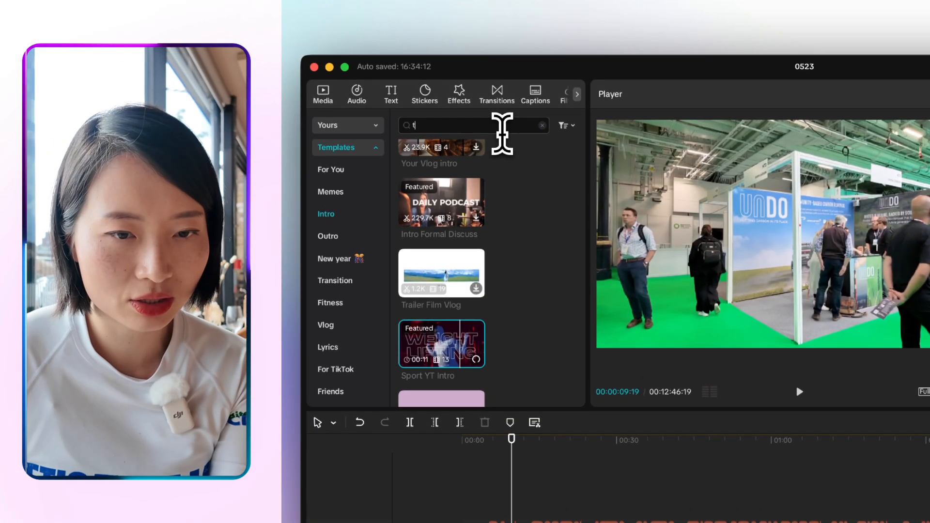
type("echnology")
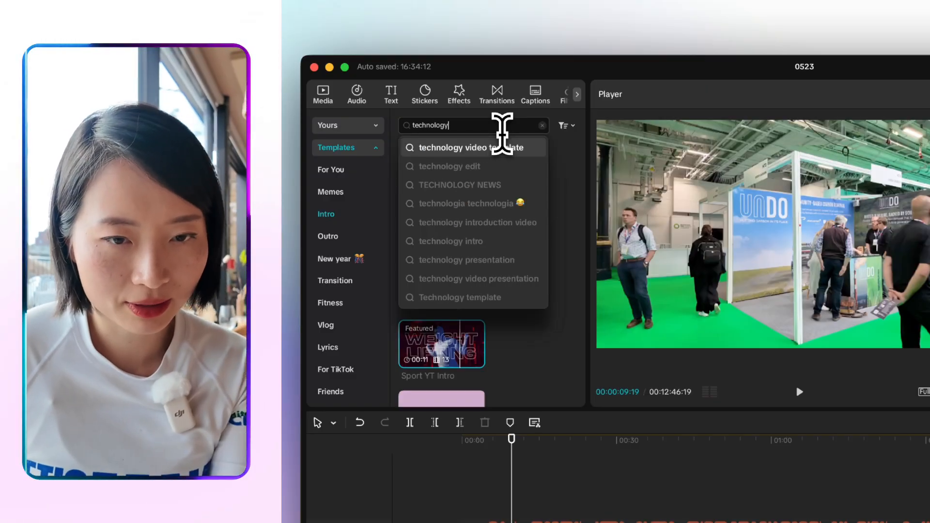
left_click(503, 148)
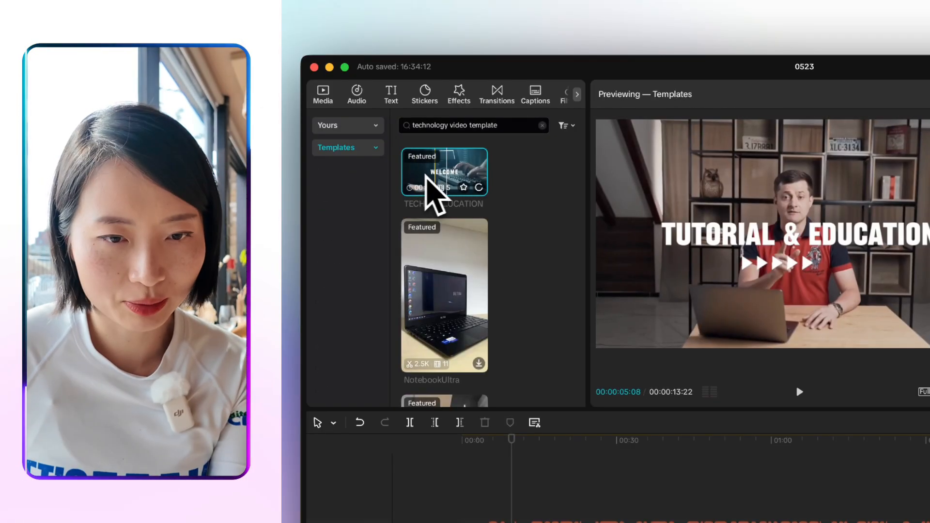
Preview several technology templates in the search results, including the technology education intro, Tech Edu Intro and digital intro.
left_click(439, 174)
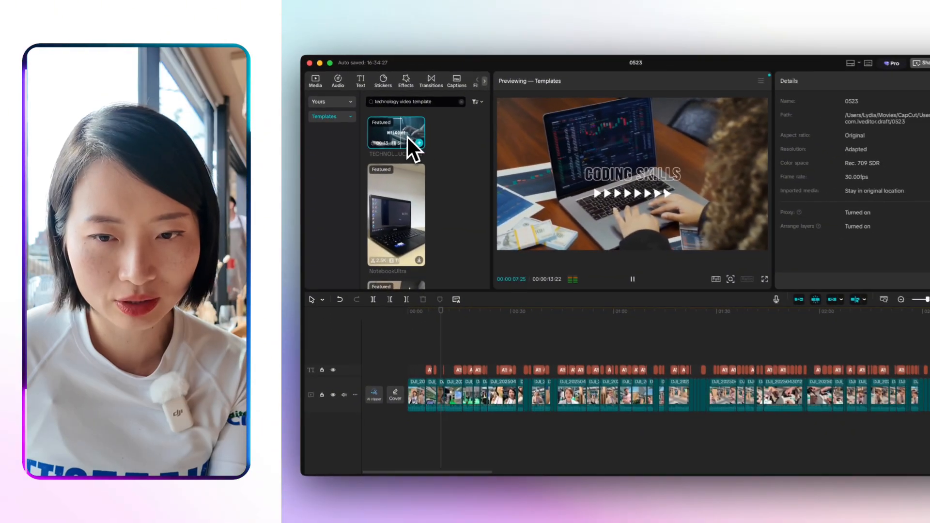
scroll(475, 219, "down", 5)
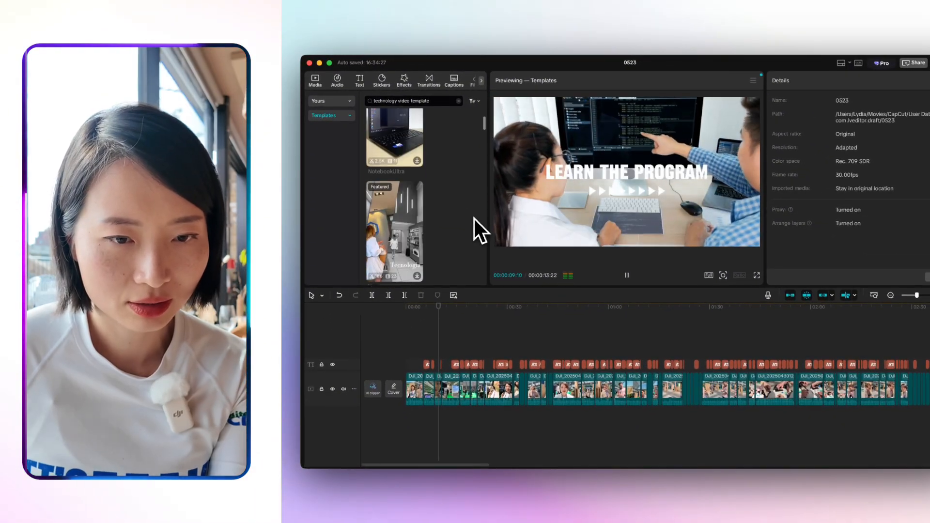
scroll(475, 219, "down", 2)
left_click(398, 207)
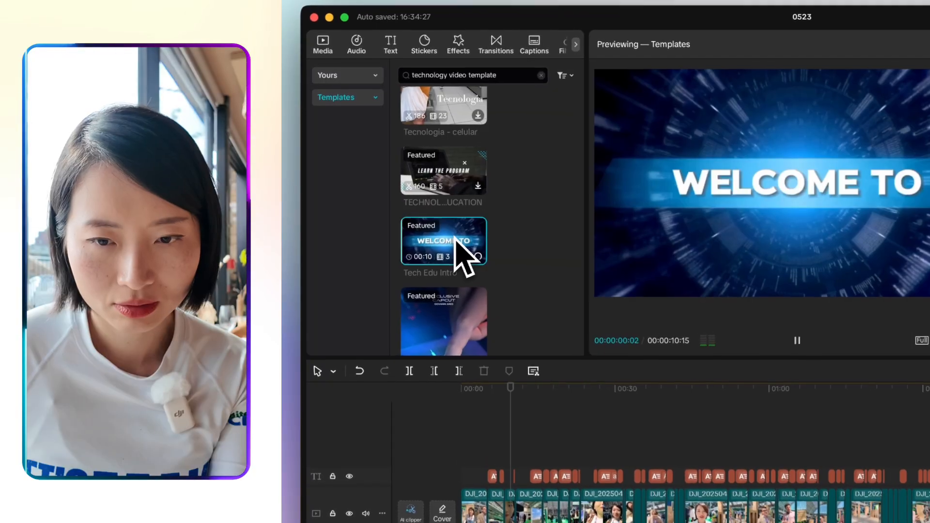
scroll(402, 209, "down", 2)
scroll(411, 213, "down", 8)
left_click(401, 141)
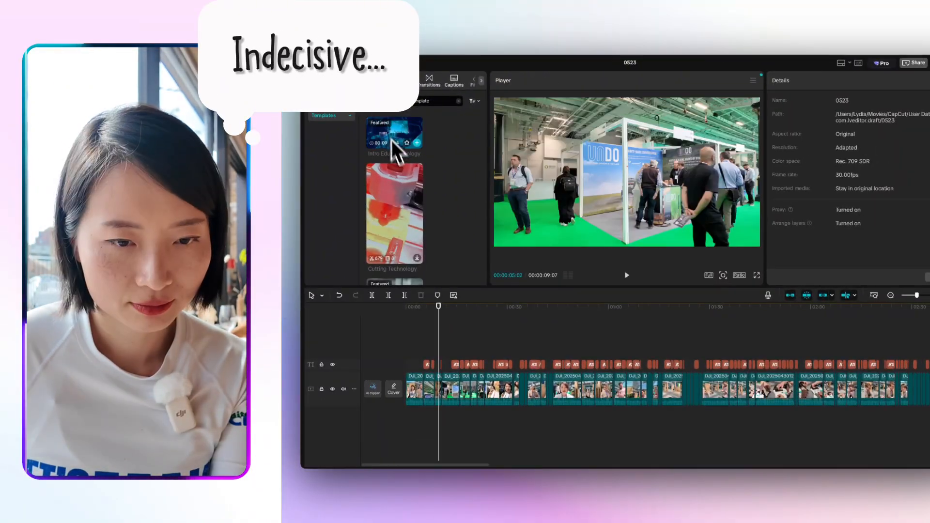
scroll(397, 155, "down", 8)
left_click(379, 185)
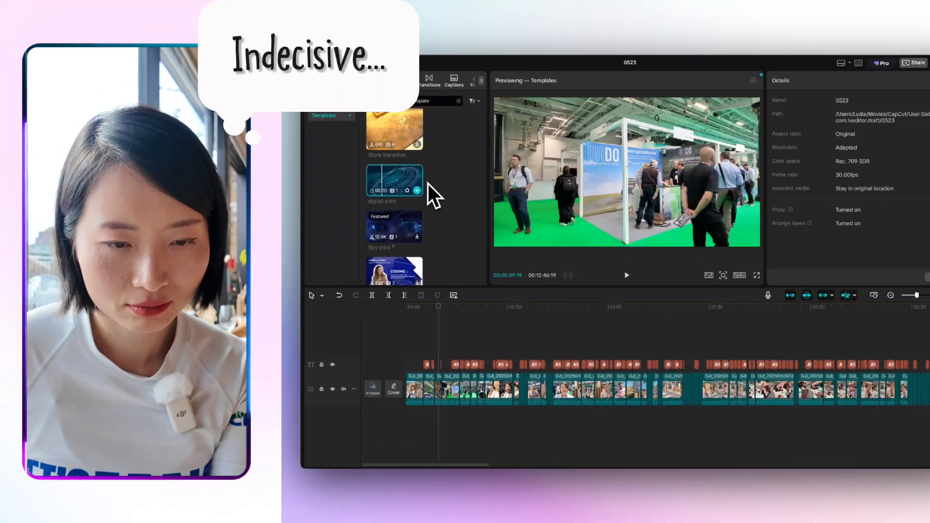
Place the playhead at 00:00:08:14 and add the Technology Intro YT template to the timeline there.
scroll(421, 191, "down", 8)
scroll(386, 224, "down", 3)
left_click(386, 200)
left_click(396, 239)
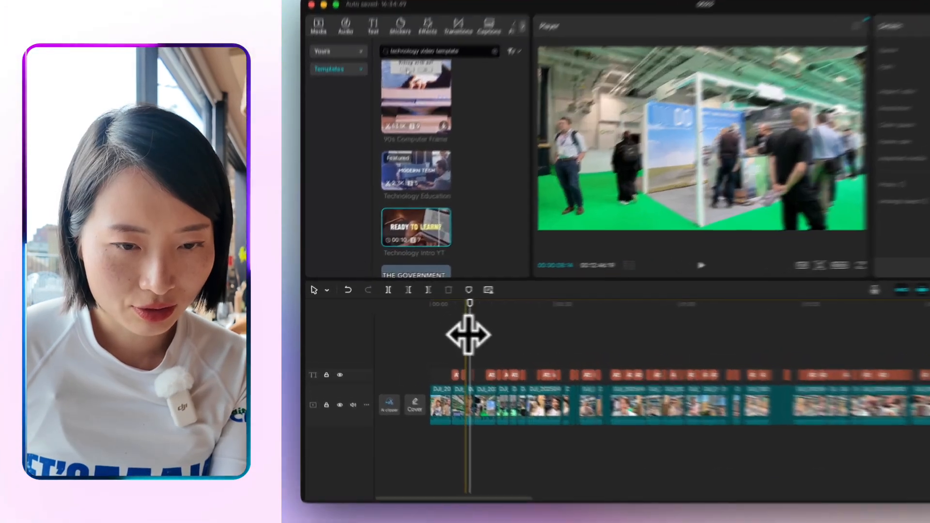
left_click(467, 335)
mouse_move(443, 241)
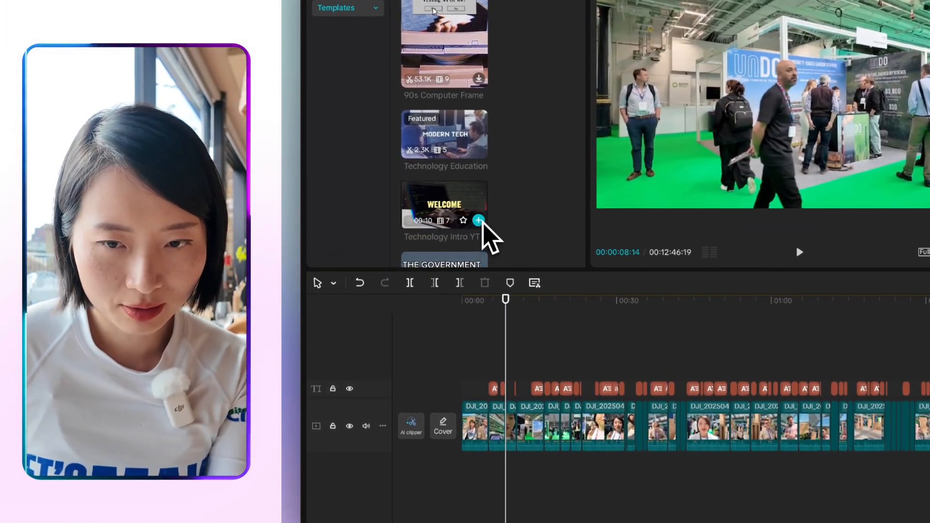
left_click(479, 221)
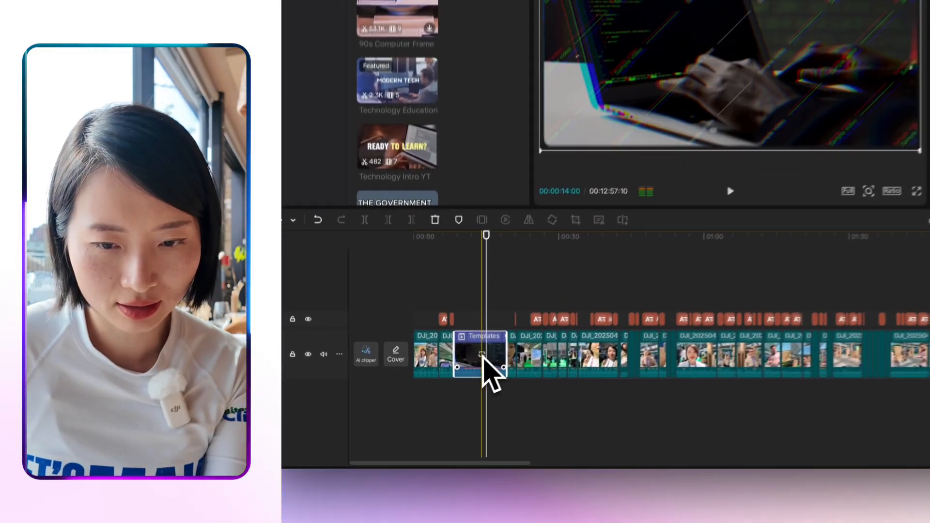
Fill the template's first three placeholders with the first three imported expo clips from the project media.
left_click(453, 389)
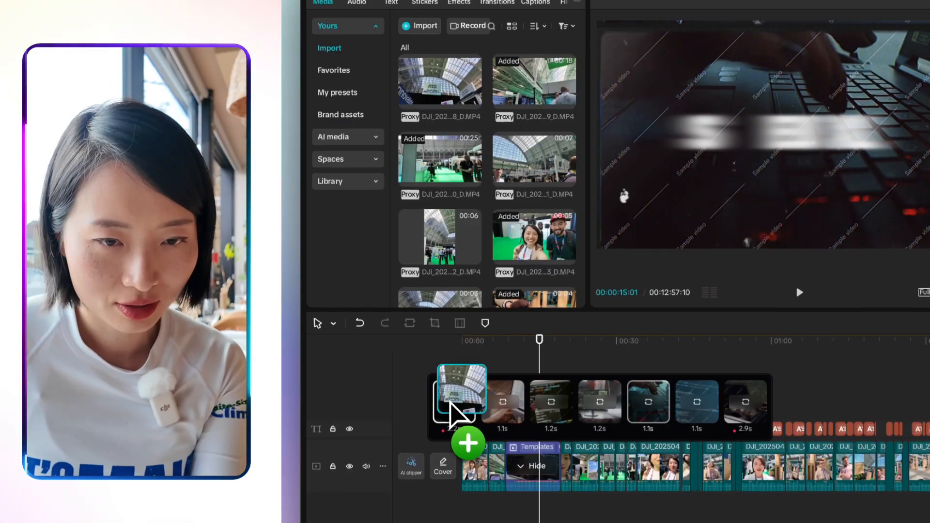
left_click_drag(414, 296, 406, 277)
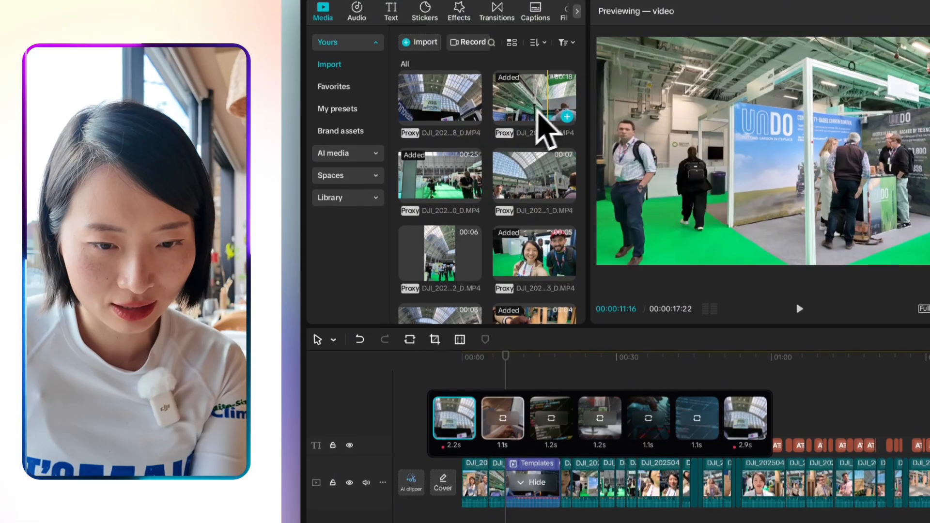
left_click_drag(536, 90, 469, 398)
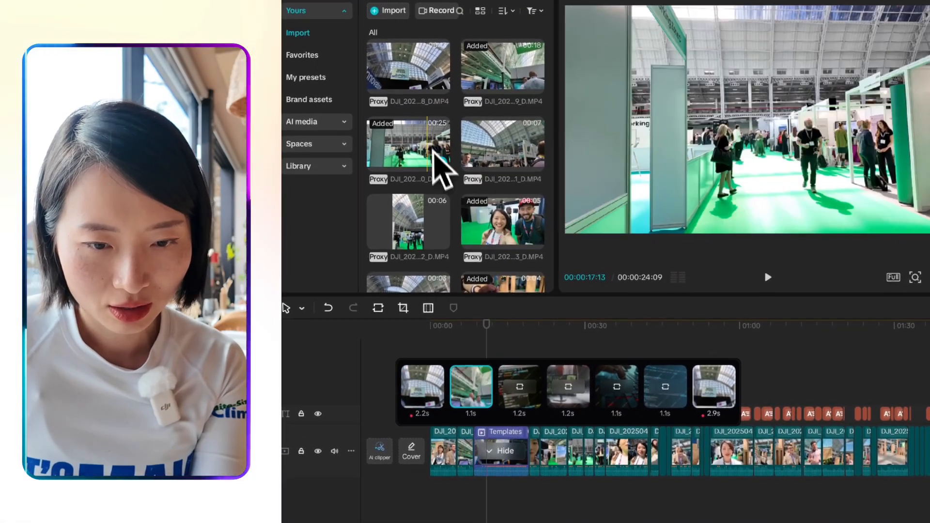
left_click_drag(435, 149, 511, 397)
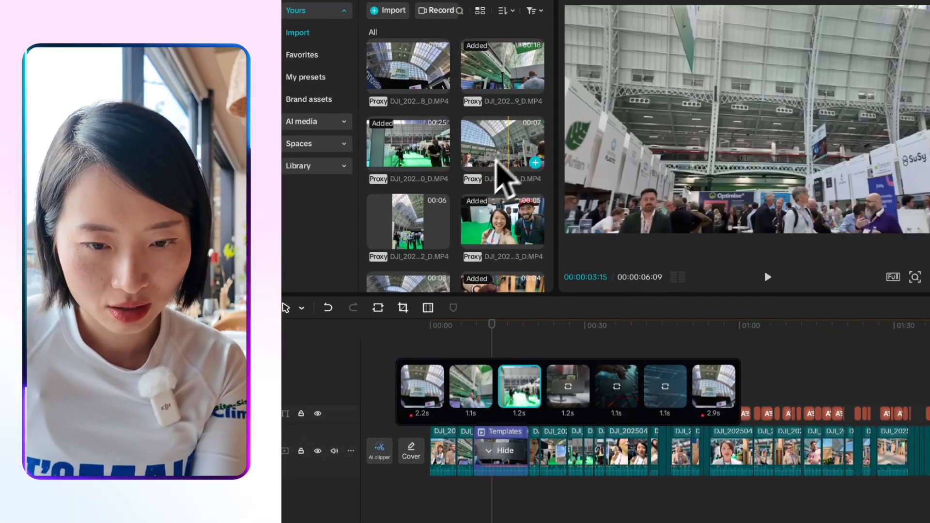
Fill the template's fourth placeholder with the 7-second hall clip, the fifth with the selfie clip and the sixth with another expo clip.
left_click_drag(501, 165, 557, 423)
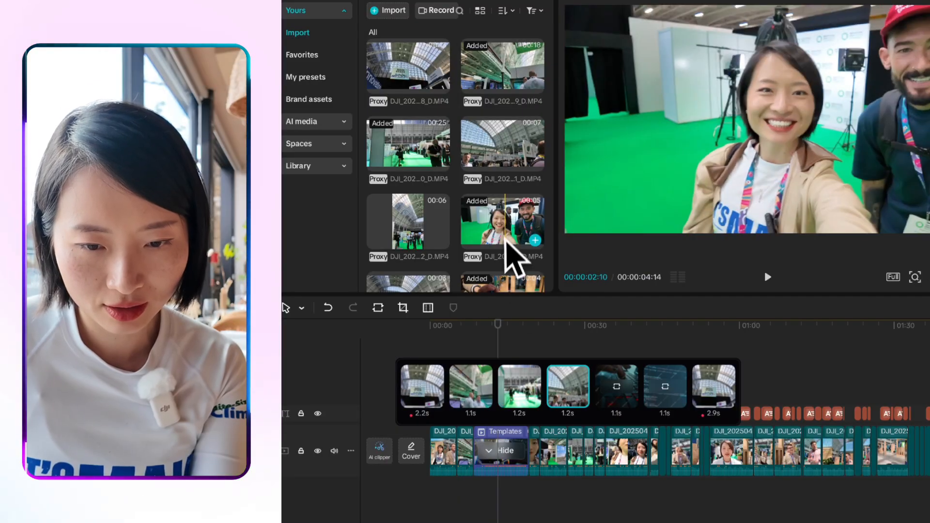
left_click_drag(506, 242, 616, 402)
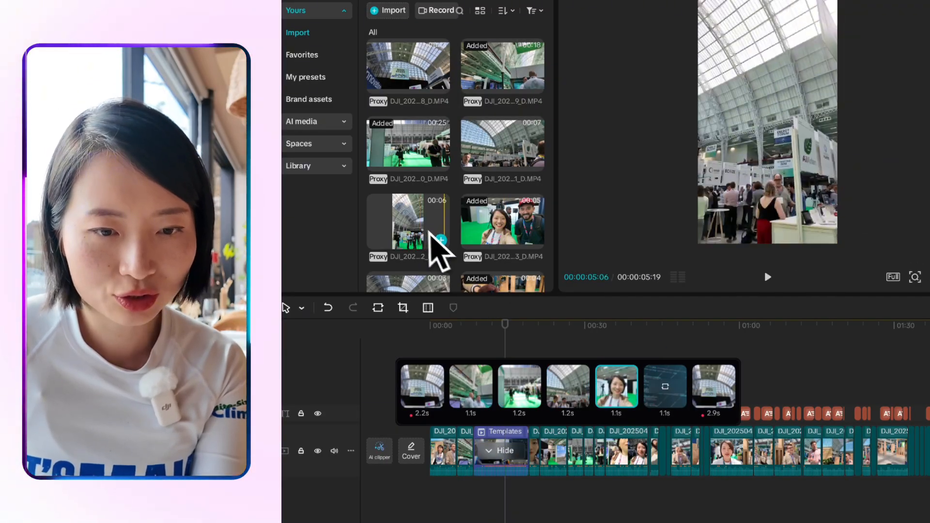
scroll(436, 248, "down", 3)
left_click_drag(610, 374, 660, 403)
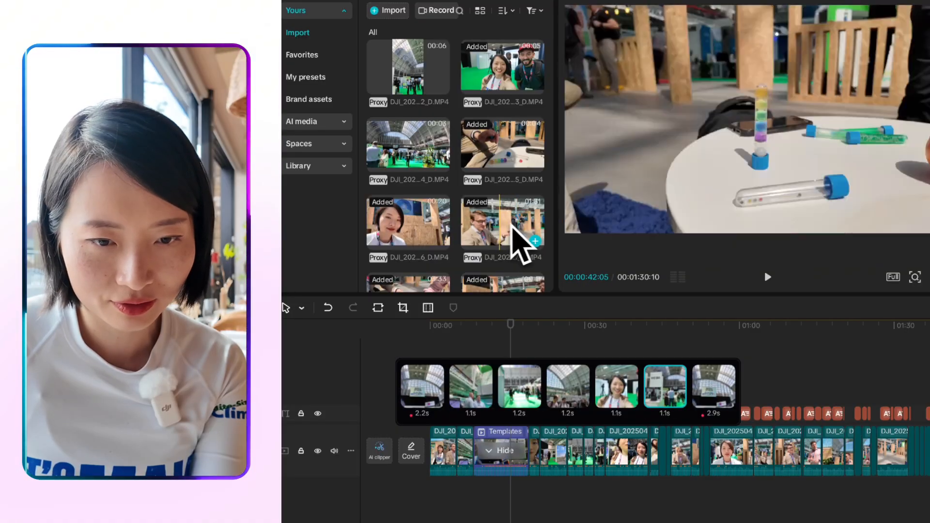
scroll(514, 237, "down", 2)
left_click_drag(501, 189, 676, 395)
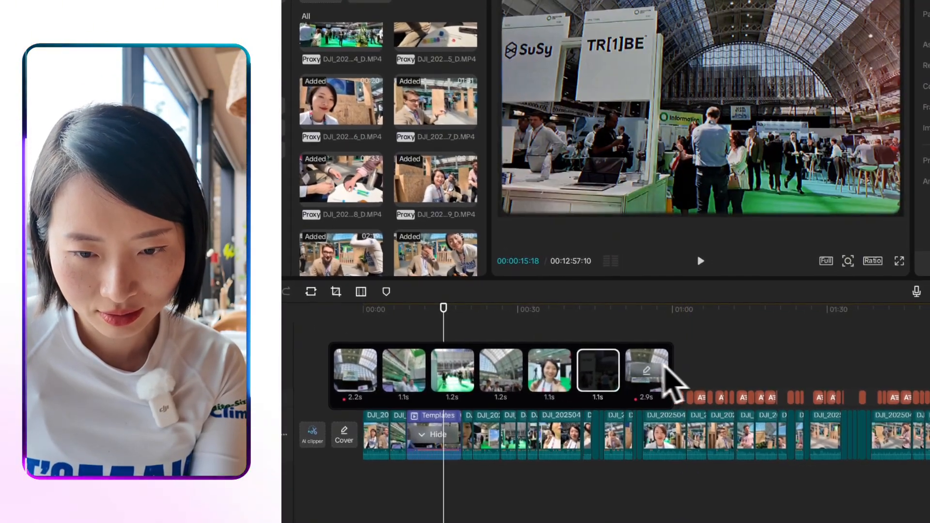
Fill the template's seventh and last placeholder with the group selfie clip from the project media.
left_click_drag(502, 195, 700, 300)
left_click_drag(642, 373, 645, 375)
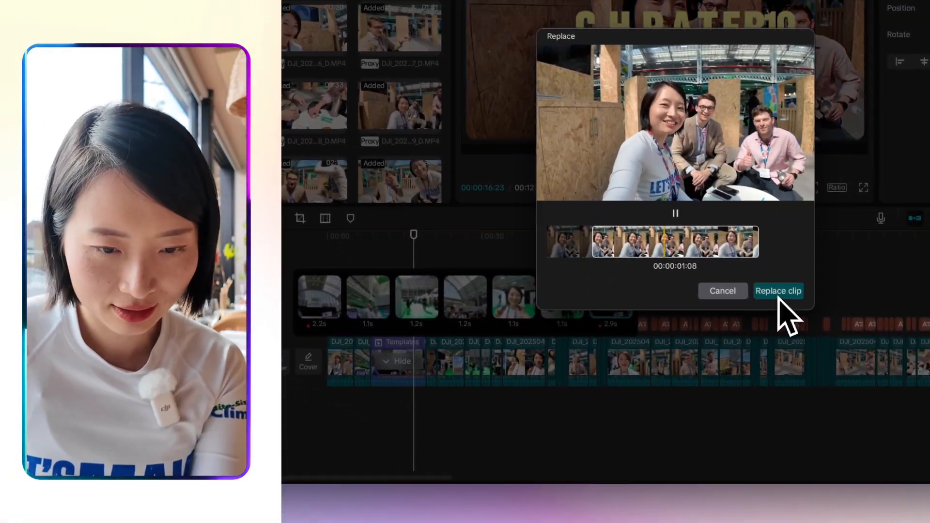
left_click(829, 311)
left_click(734, 290)
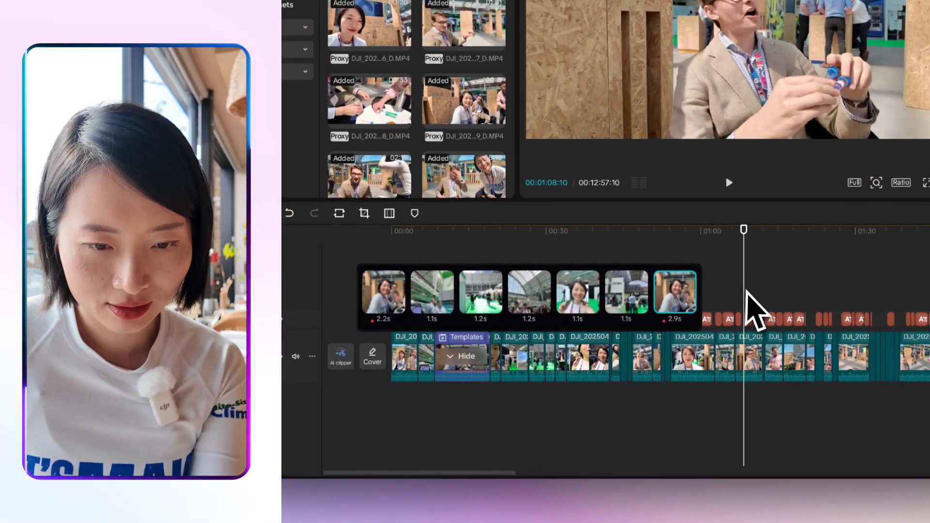
Play the filled technology intro template from just before its start, viewing it in full screen.
left_click(426, 250)
key("space")
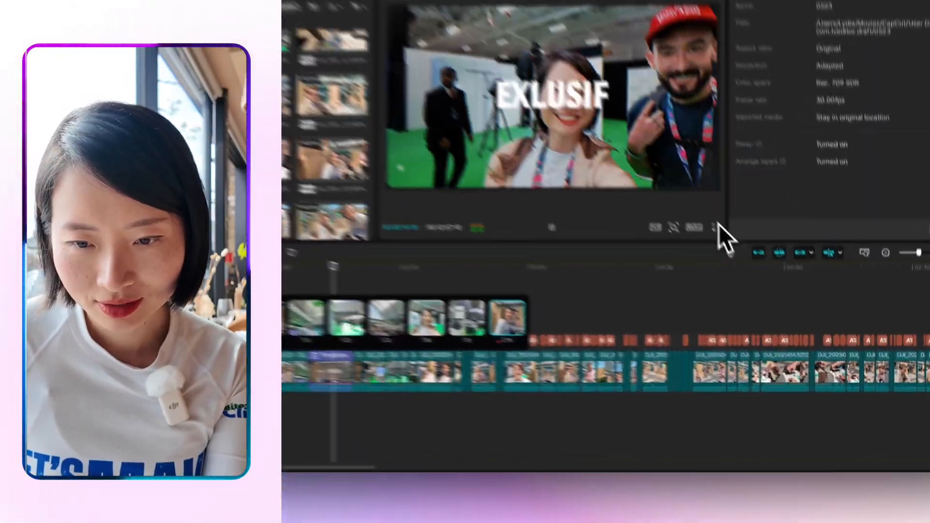
left_click(716, 226)
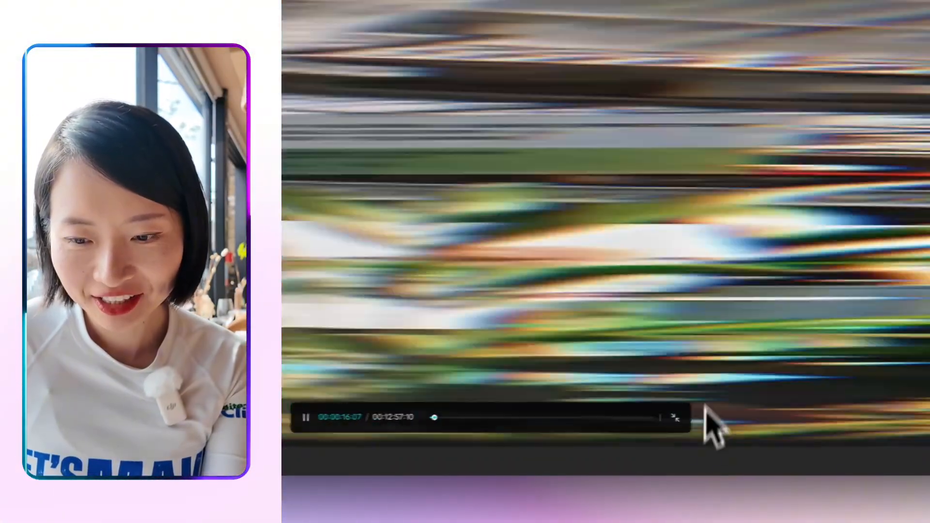
left_click(675, 418)
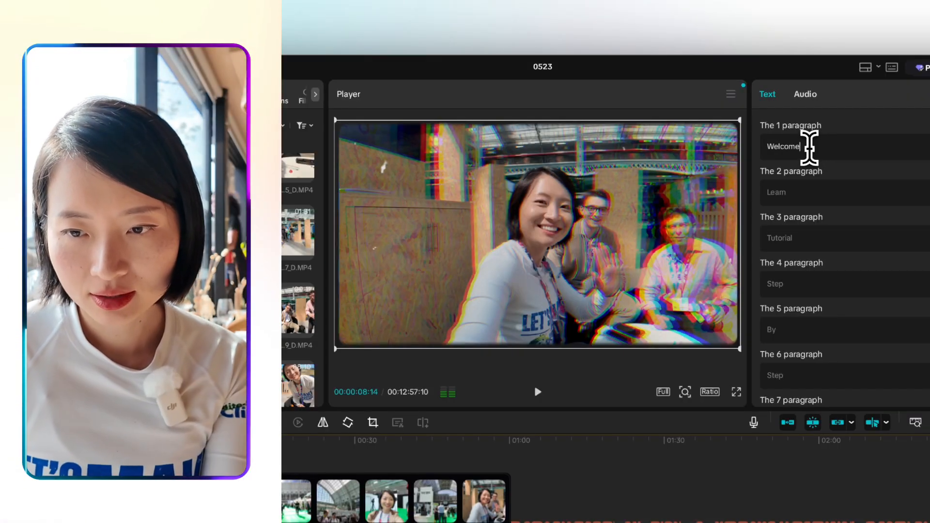
Set the template's first text paragraph to "Special", the second to "Video" and the third to "Innovation Zero".
type("S")
double_click(794, 193)
type("Video")
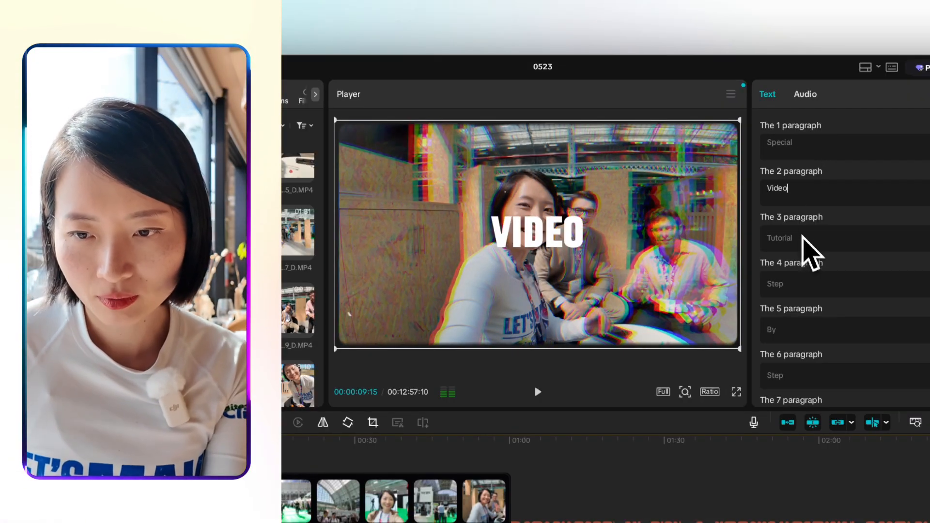
double_click(804, 239)
type("In")
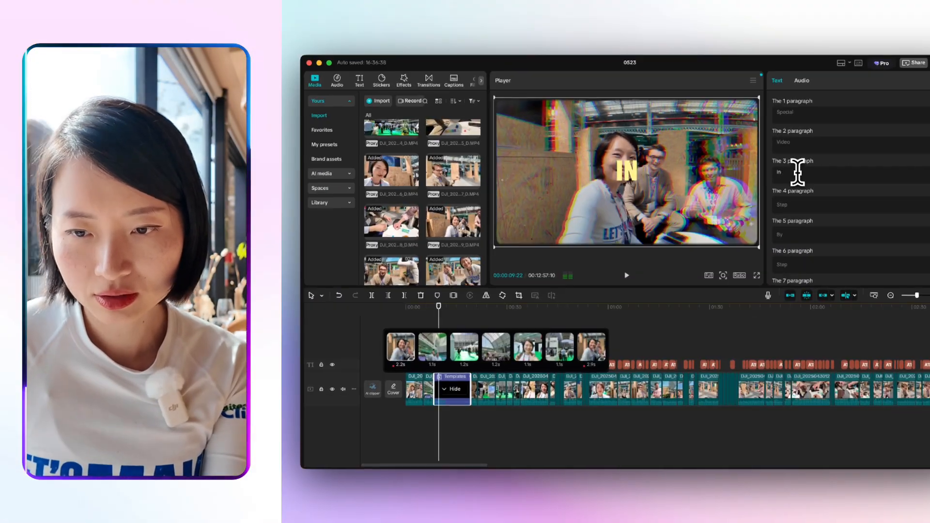
type("novation Zero")
Set the template's fourth text paragraph to "Bite-Size" and the fifth to "Climate TEch", and open the sixth for editing.
double_click(684, 254)
type("Bite-Size")
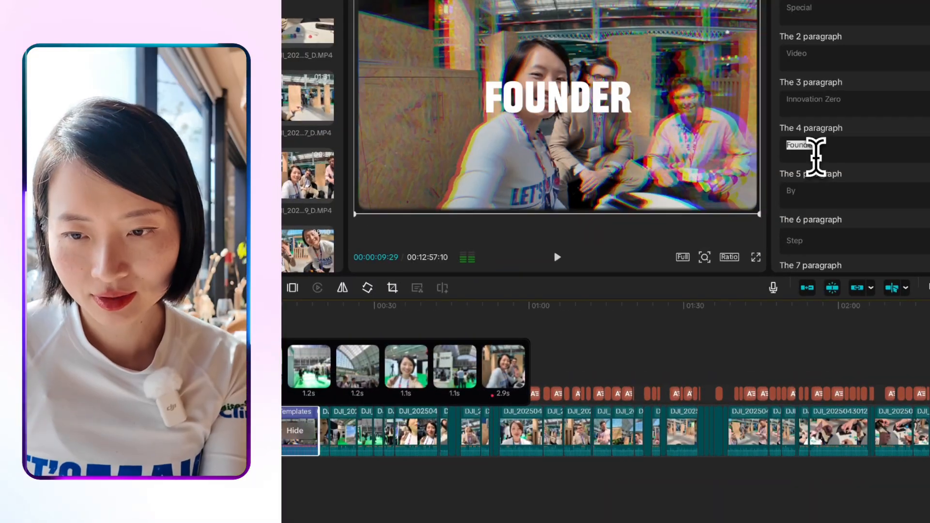
double_click(687, 304)
type("Climate TEch")
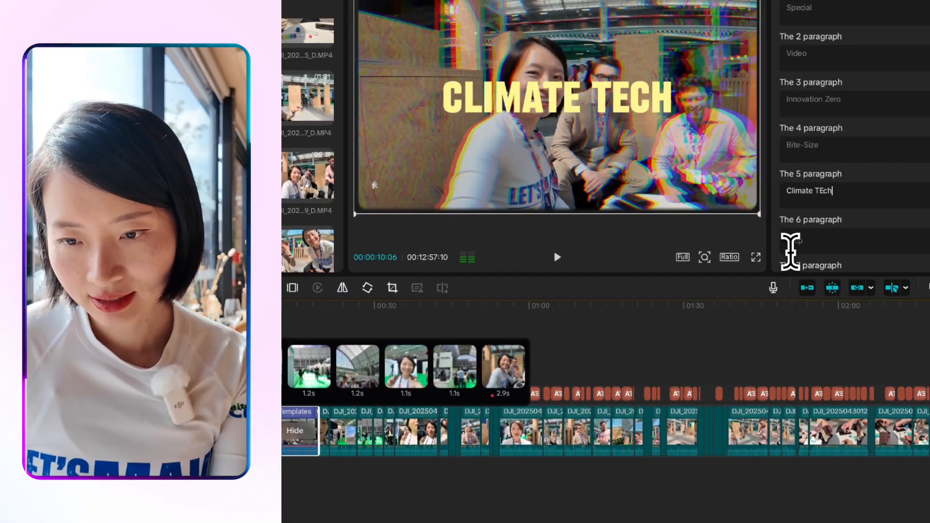
left_click(790, 242)
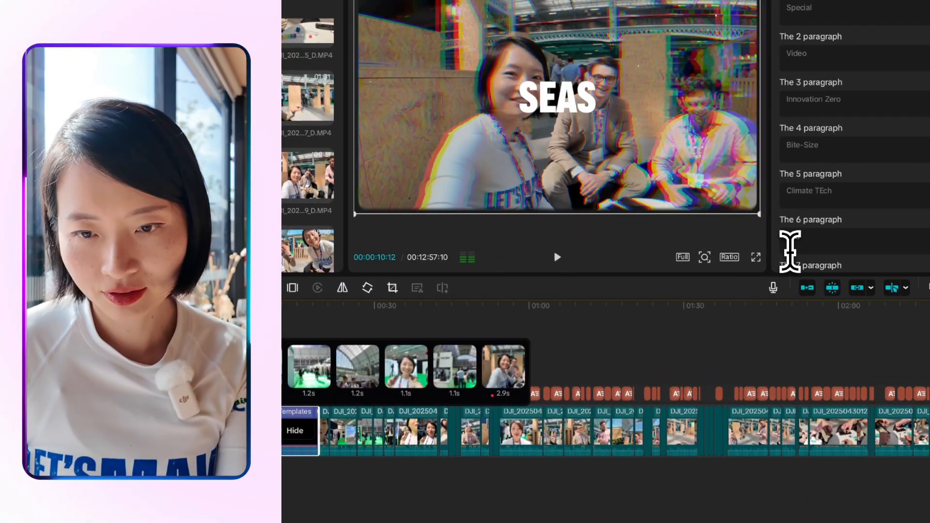